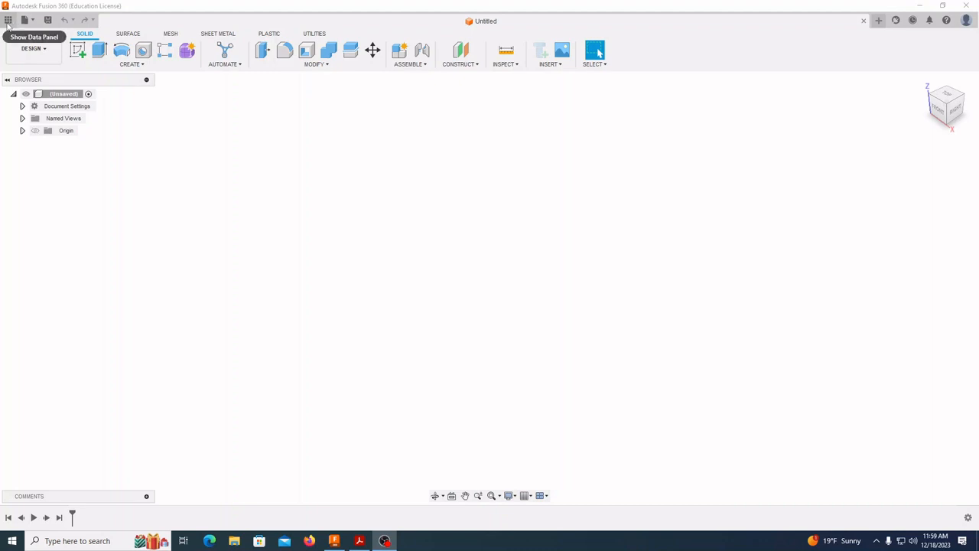
Create a new project named Example and open it
{"action": "left_click", "coordinate": [8, 20]}
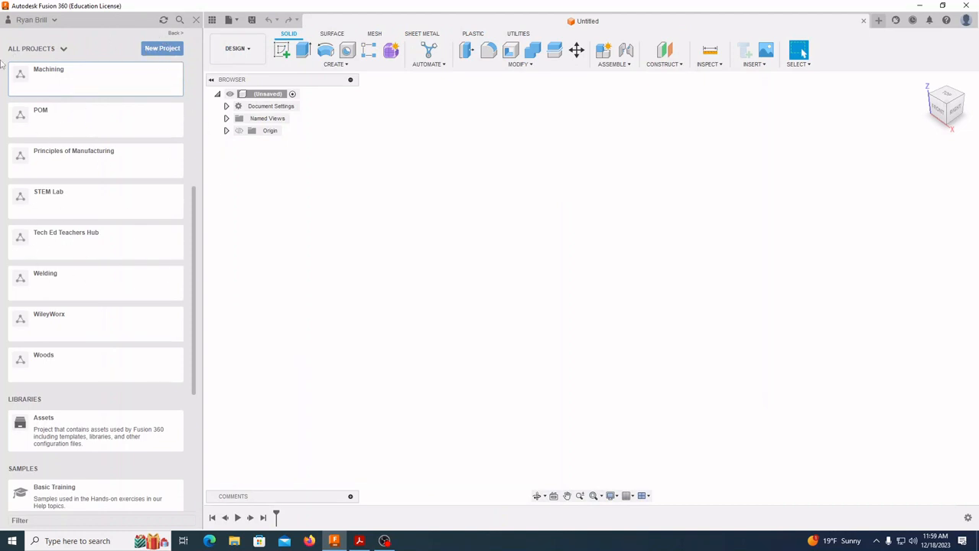
{"action": "left_click", "coordinate": [167, 52]}
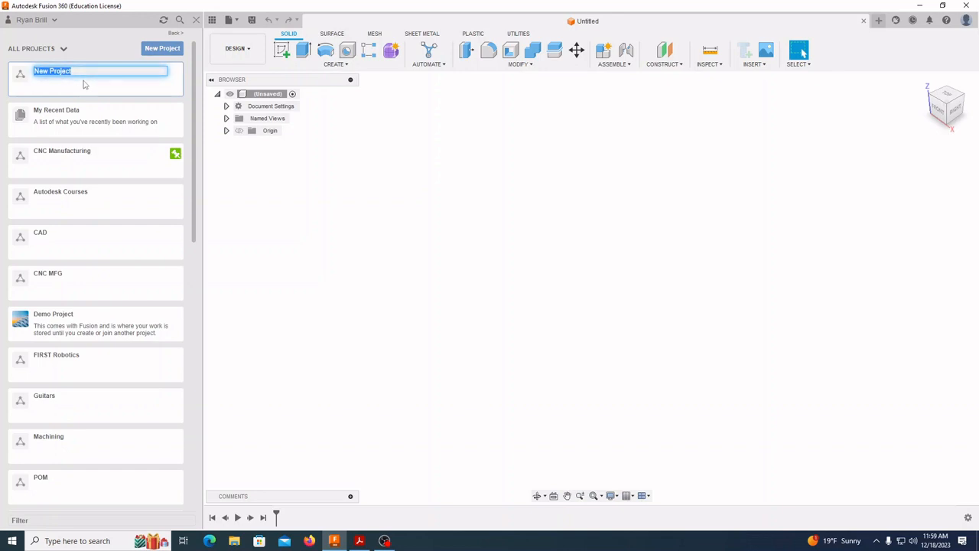
{"action": "type", "text": "Example"}
{"action": "key", "text": "Return"}
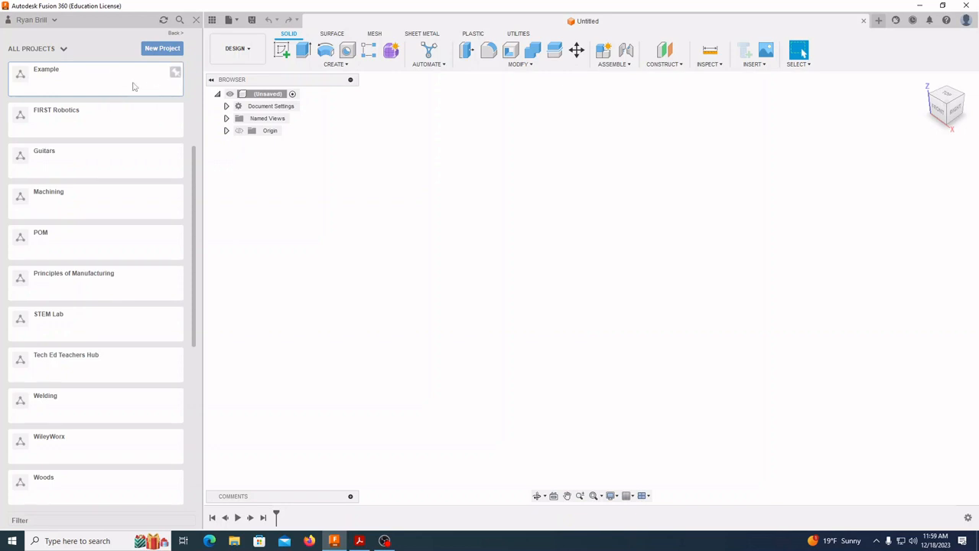
{"action": "left_click", "coordinate": [75, 84]}
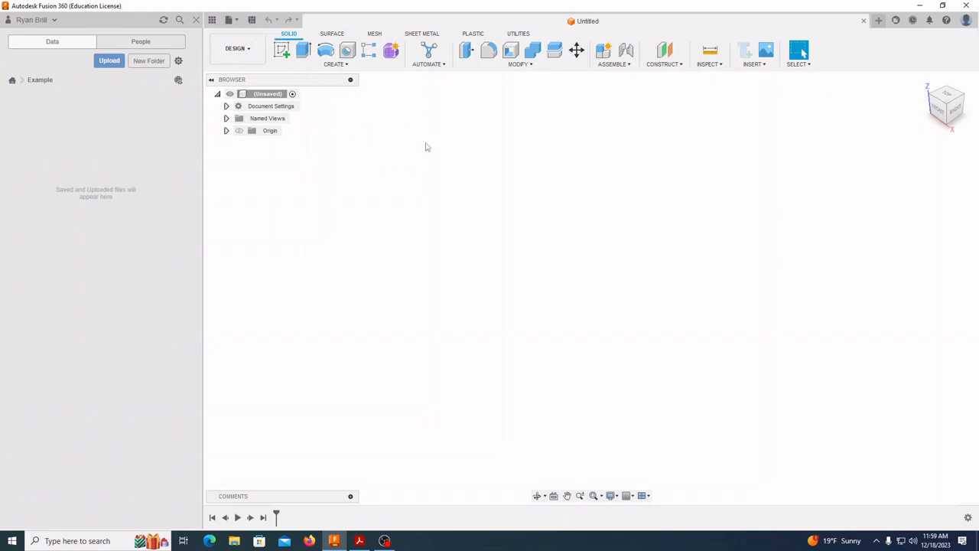
Save the untitled design as 05 Engine Case in the Example project and close the project data view
{"action": "left_click", "coordinate": [253, 21]}
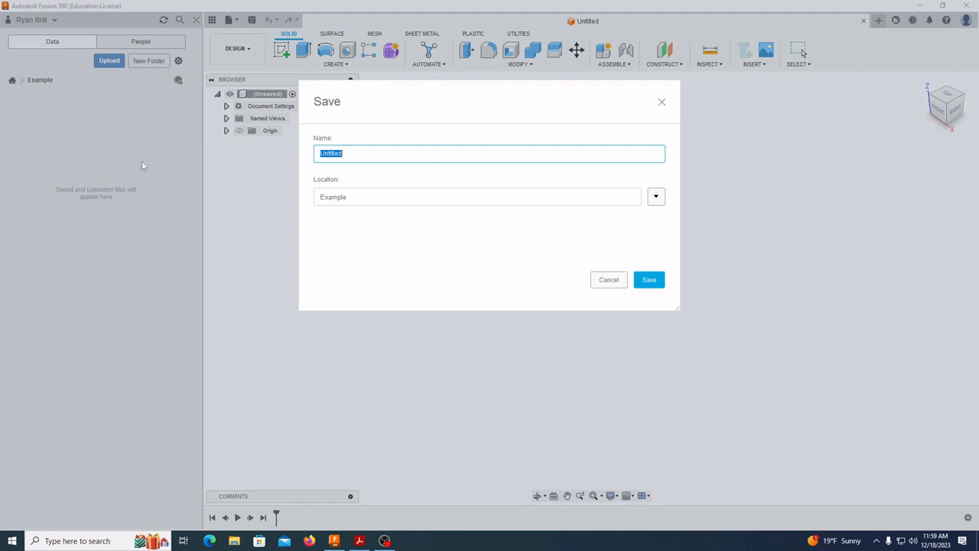
{"action": "left_click_drag", "start_coordinate": [373, 153], "coordinate": [279, 138]}
{"action": "type", "text": "05 Engine Case"}
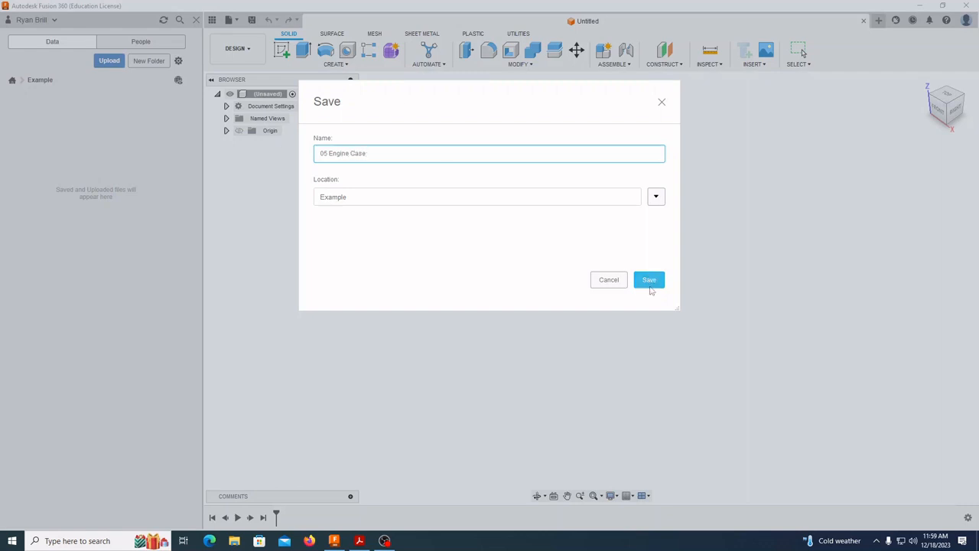
{"action": "left_click", "coordinate": [649, 280]}
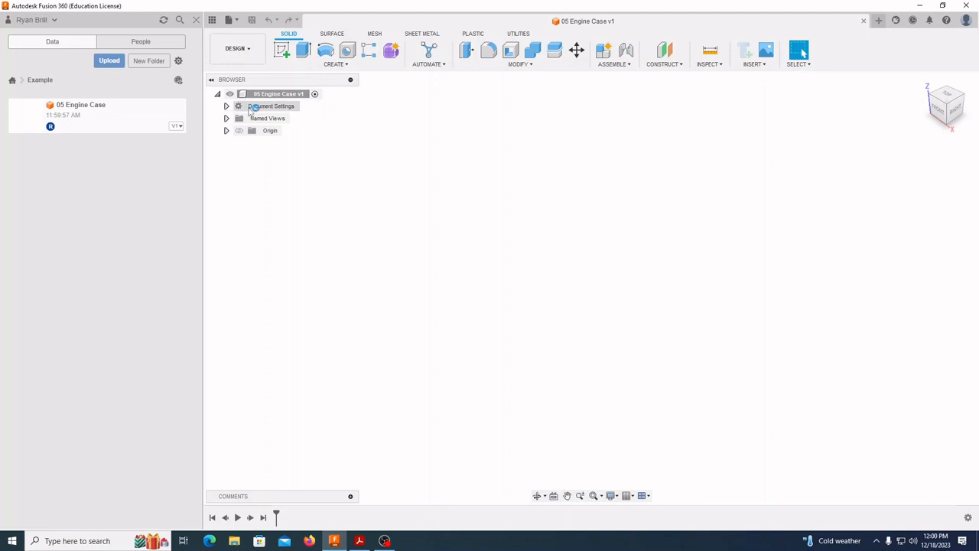
{"action": "left_click", "coordinate": [196, 20]}
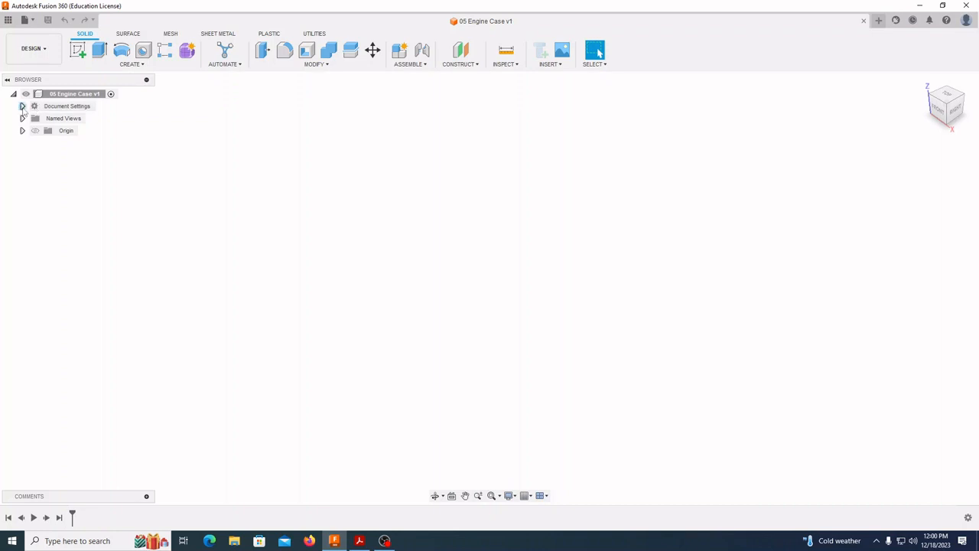
Check that the document's unit type is Inch, without applying a change
{"action": "left_click", "coordinate": [22, 106]}
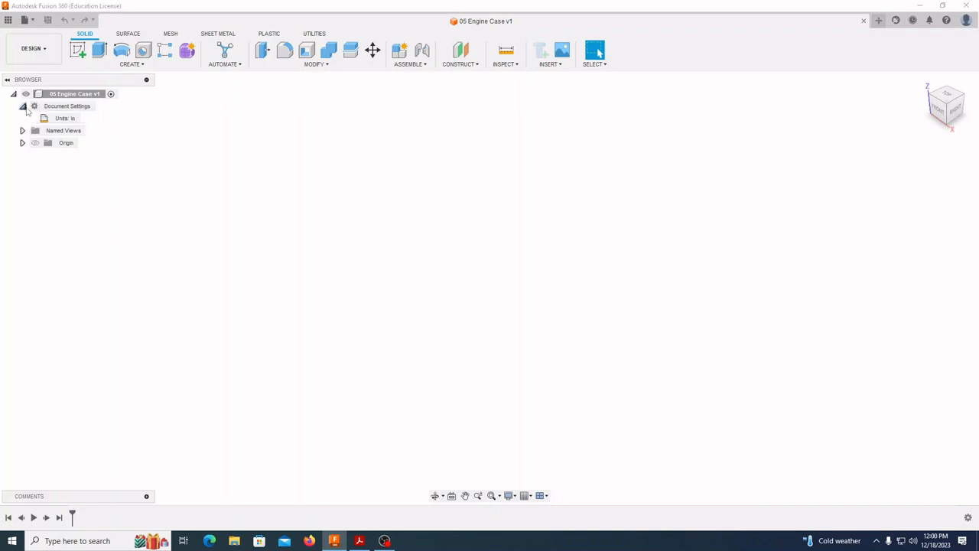
{"action": "left_click", "coordinate": [83, 119]}
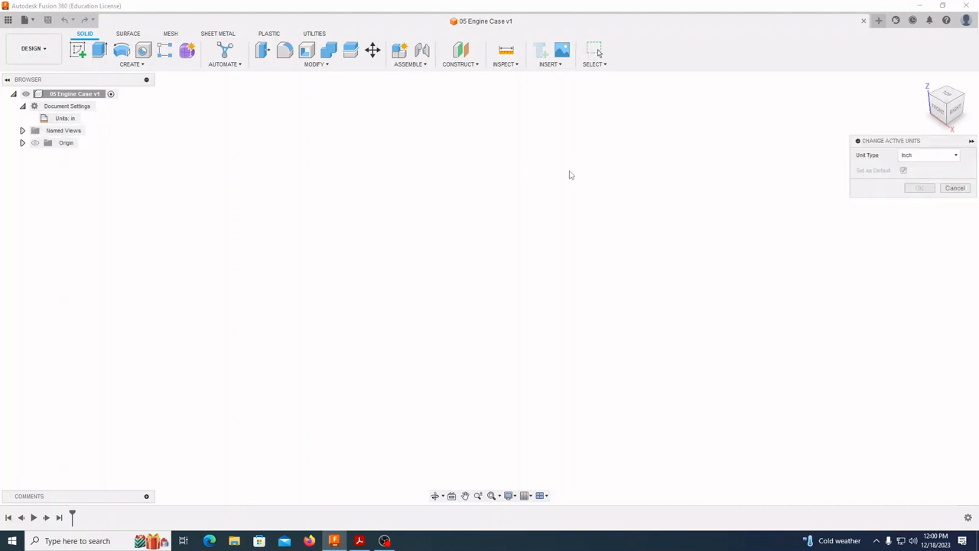
{"action": "left_click", "coordinate": [936, 158]}
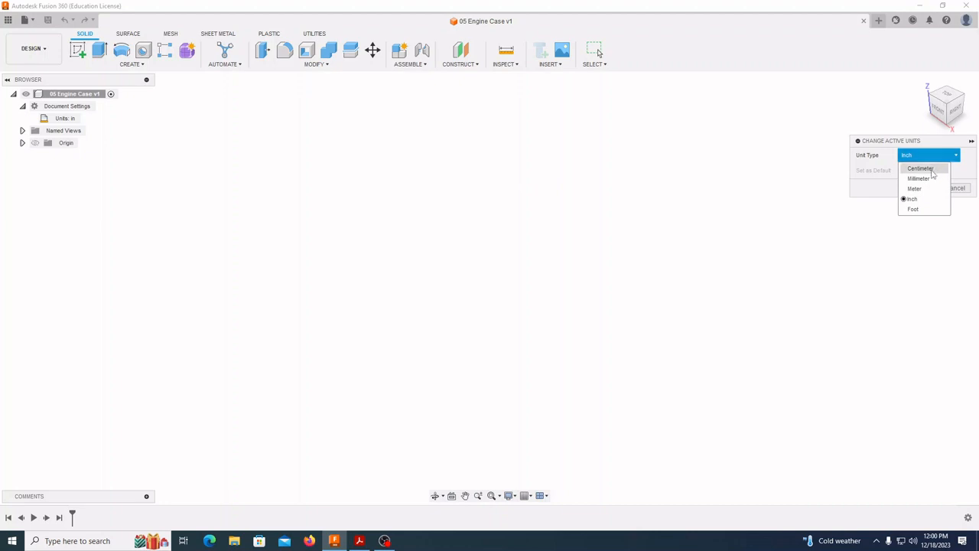
{"action": "left_click", "coordinate": [920, 199]}
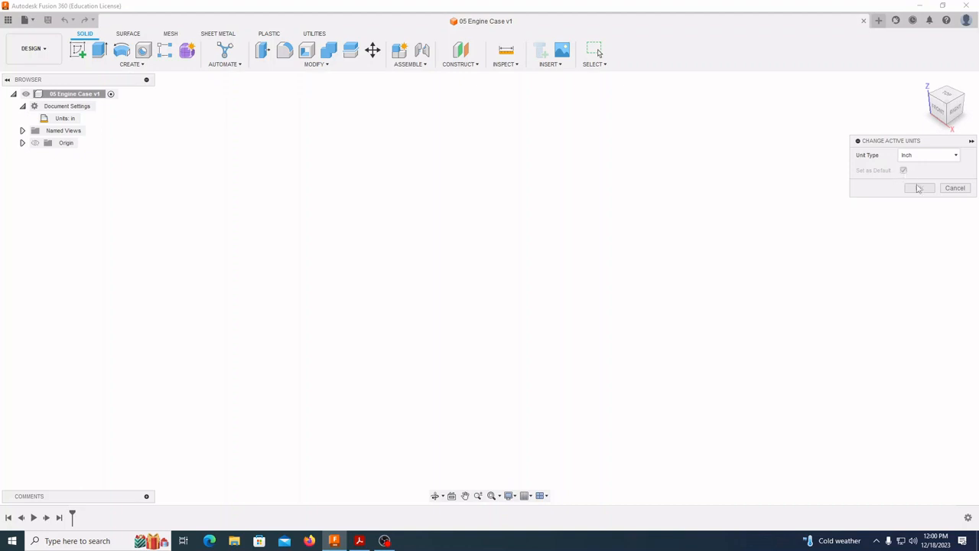
{"action": "left_click", "coordinate": [952, 188]}
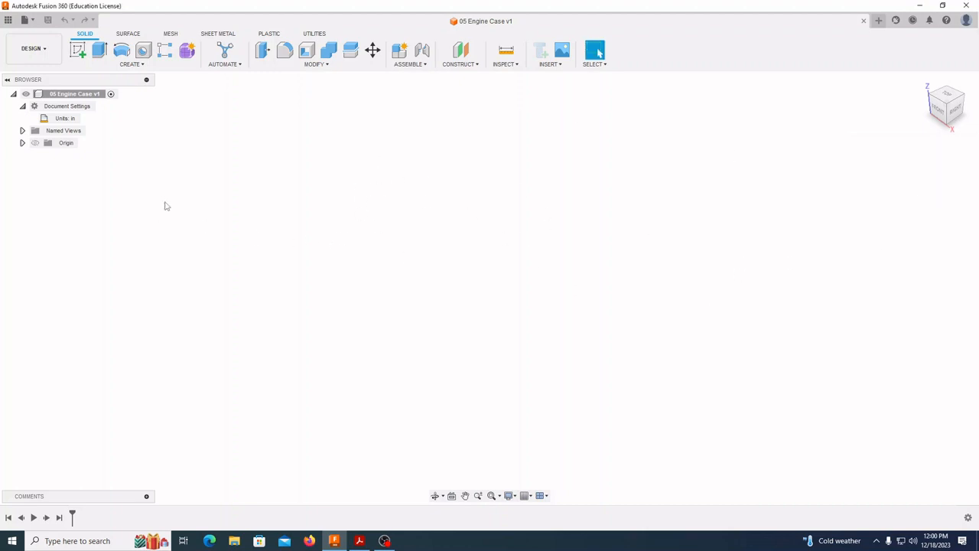
Replace the design's Steel physical material with Aluminum 6061 from the Fusion 360 Material Library's metals
{"action": "right_click", "coordinate": [88, 98]}
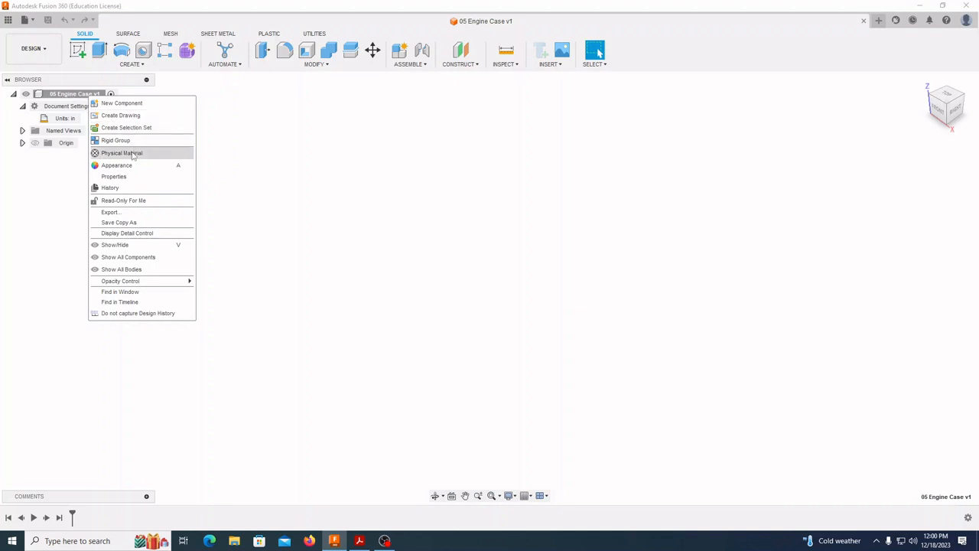
{"action": "key", "text": "Escape"}
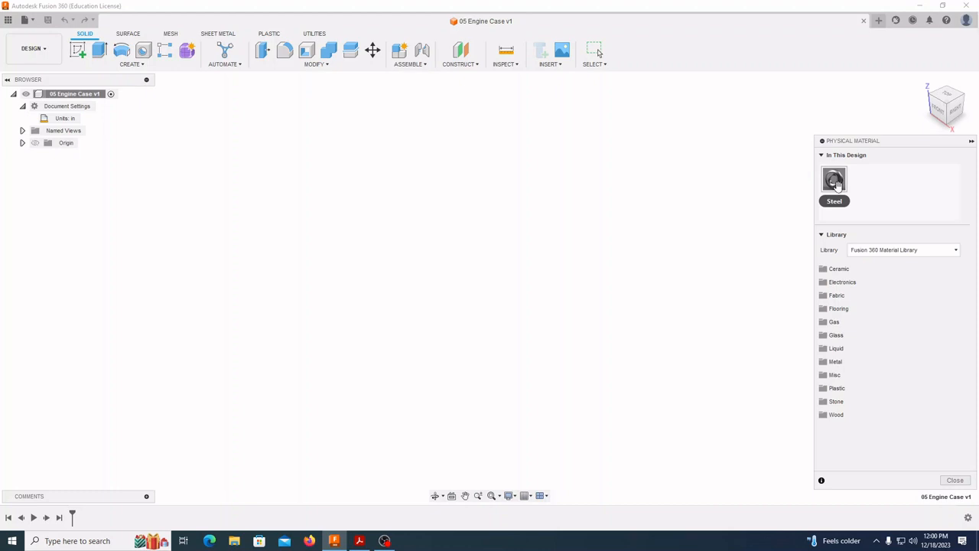
{"action": "left_click", "coordinate": [836, 363]}
{"action": "scroll", "coordinate": [841, 362], "scroll_direction": "down", "scroll_amount": 4}
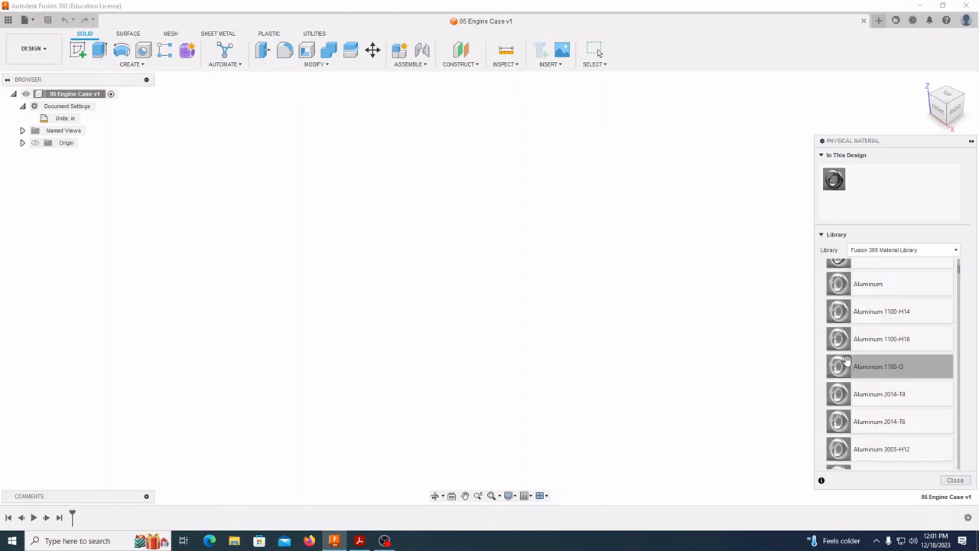
{"action": "scroll", "coordinate": [880, 329], "scroll_direction": "down", "scroll_amount": 10}
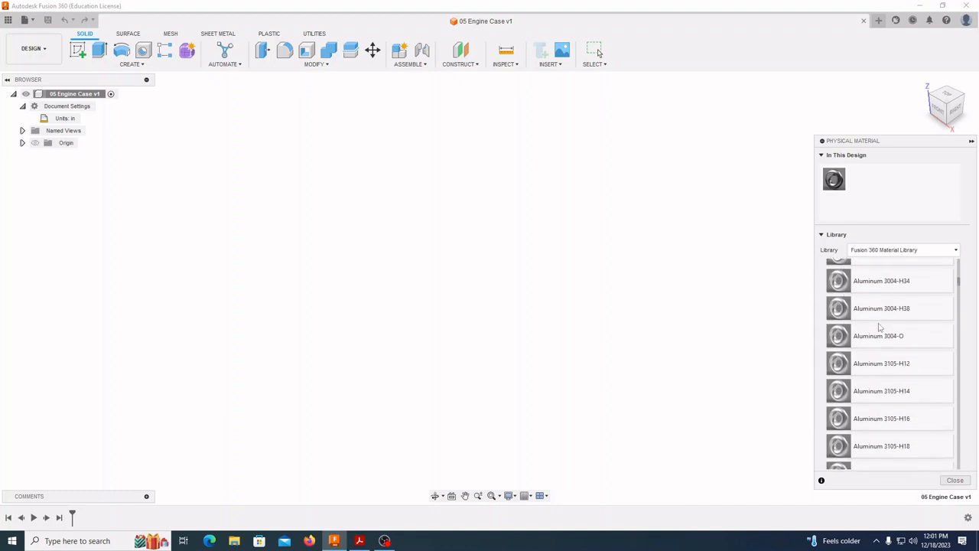
{"action": "scroll", "coordinate": [879, 328], "scroll_direction": "down", "scroll_amount": 10}
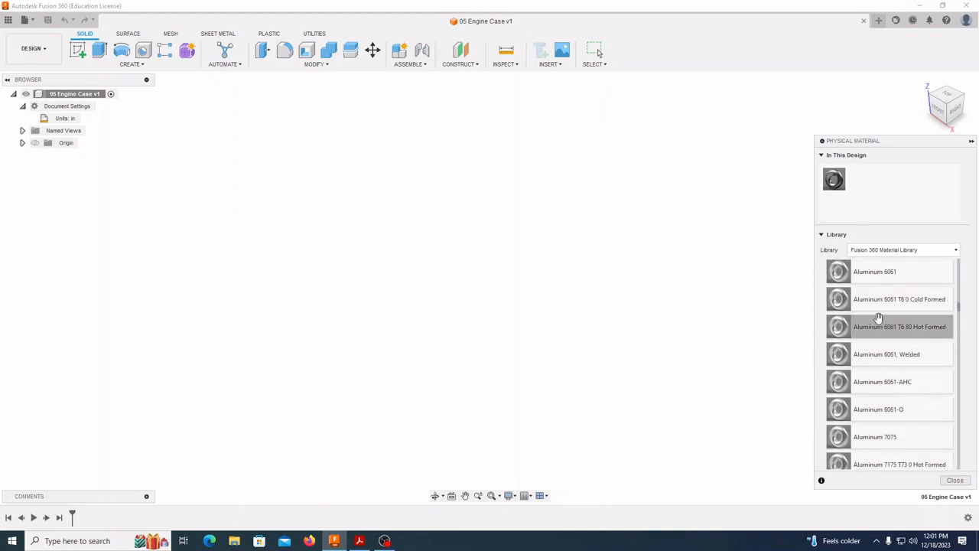
{"action": "scroll", "coordinate": [892, 297], "scroll_direction": "up", "scroll_amount": 1}
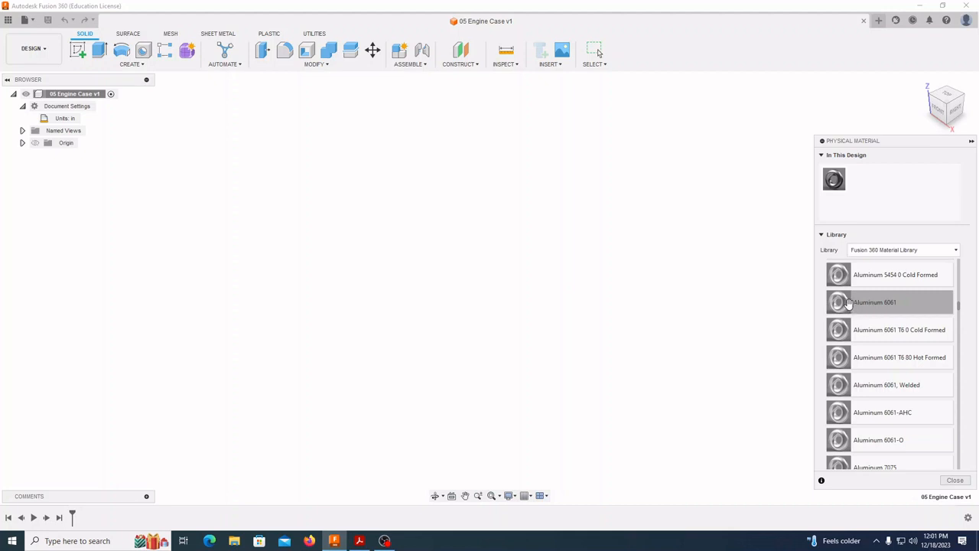
{"action": "left_click_drag", "start_coordinate": [847, 303], "coordinate": [832, 178]}
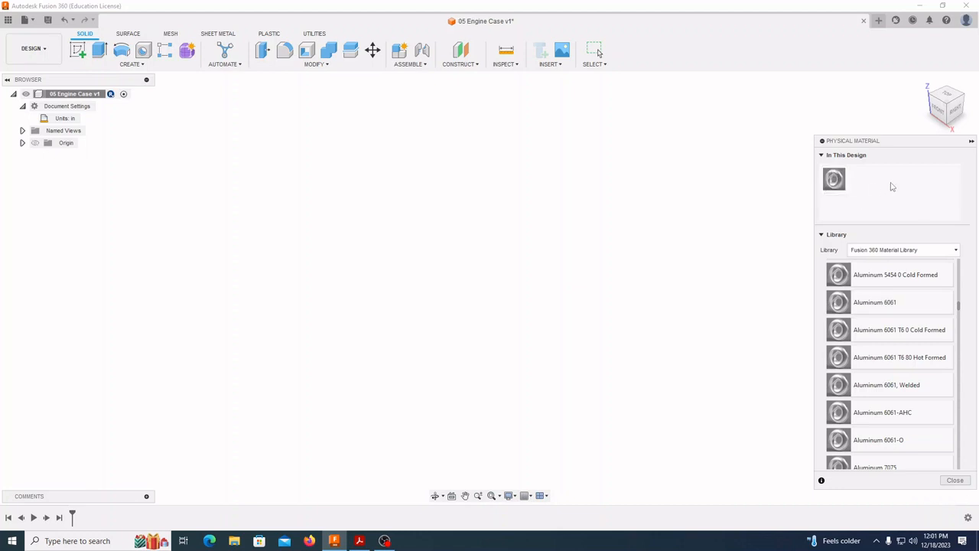
{"action": "left_click", "coordinate": [954, 480]}
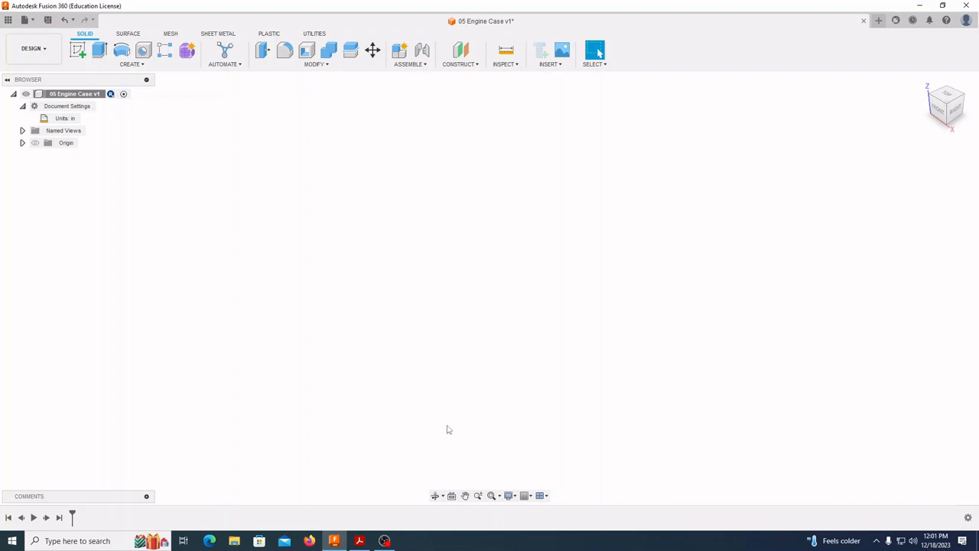
Consult the Engine Case LH drawing in Acrobat, and start a sketch on the horizontal XY plane in Fusion 360
{"action": "left_click", "coordinate": [361, 541]}
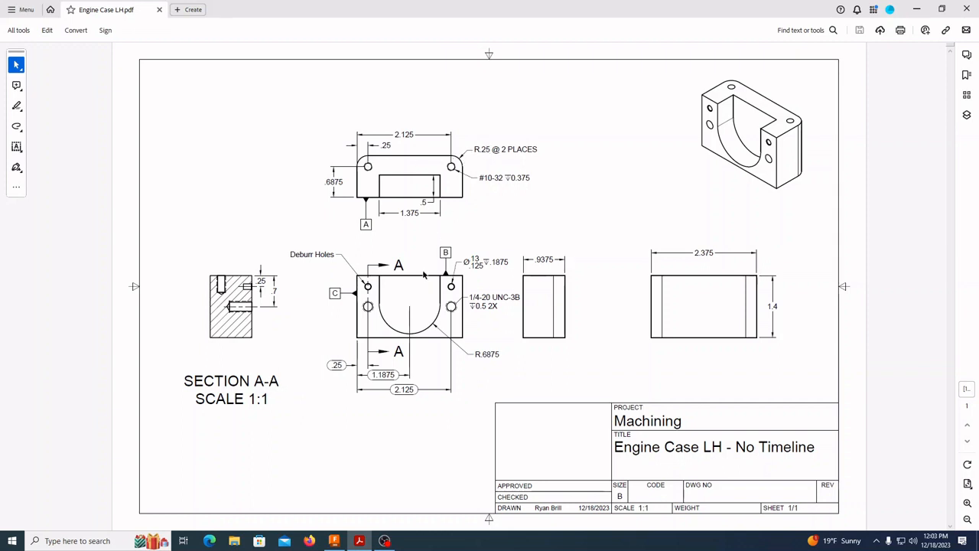
{"action": "left_click", "coordinate": [334, 541]}
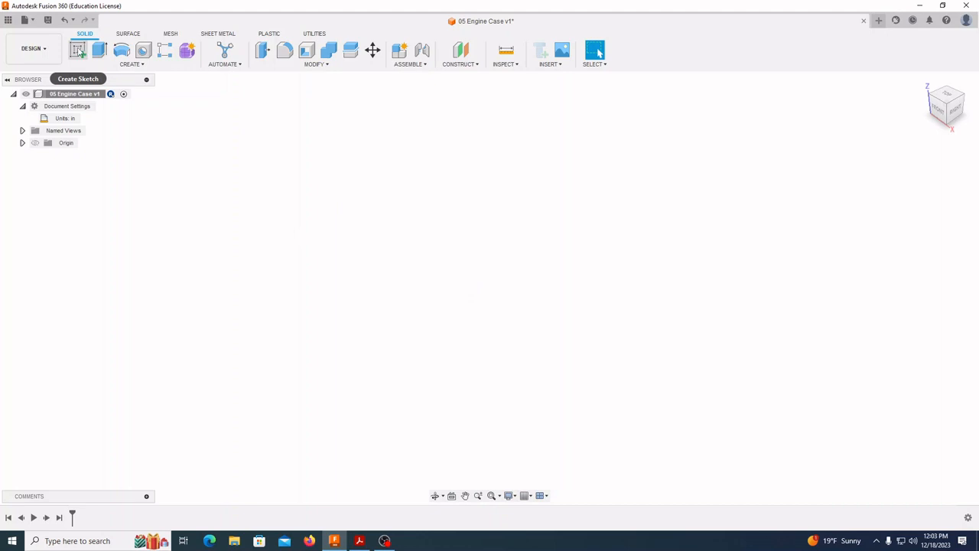
{"action": "left_click", "coordinate": [79, 51]}
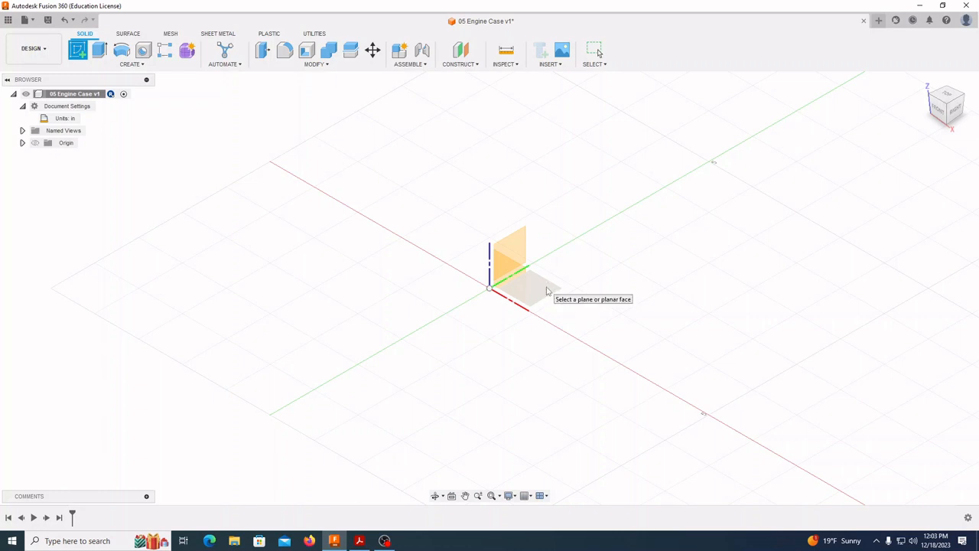
{"action": "left_click", "coordinate": [548, 288]}
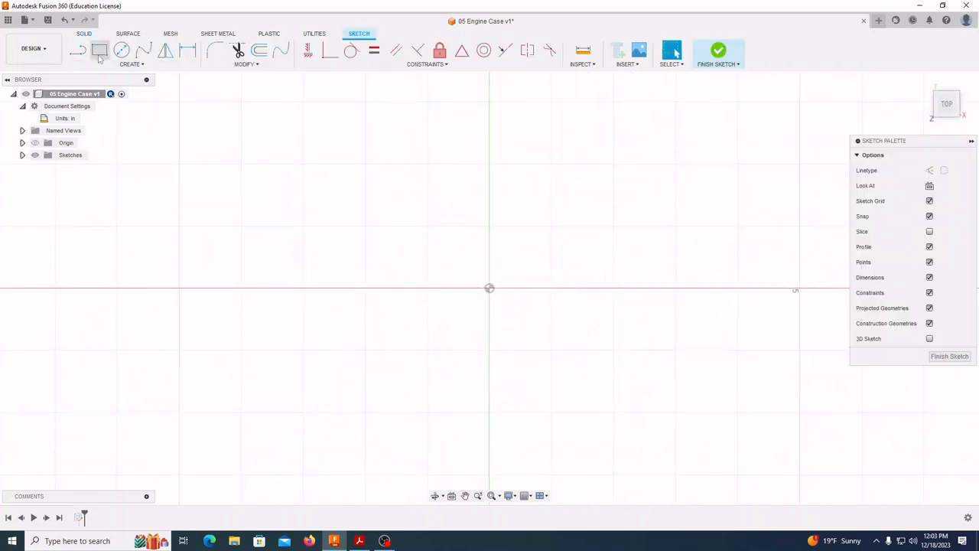
Draw a two-point rectangle from the origin, extending right and down, 2.375 in wide and .9375 in high
{"action": "left_click", "coordinate": [100, 52]}
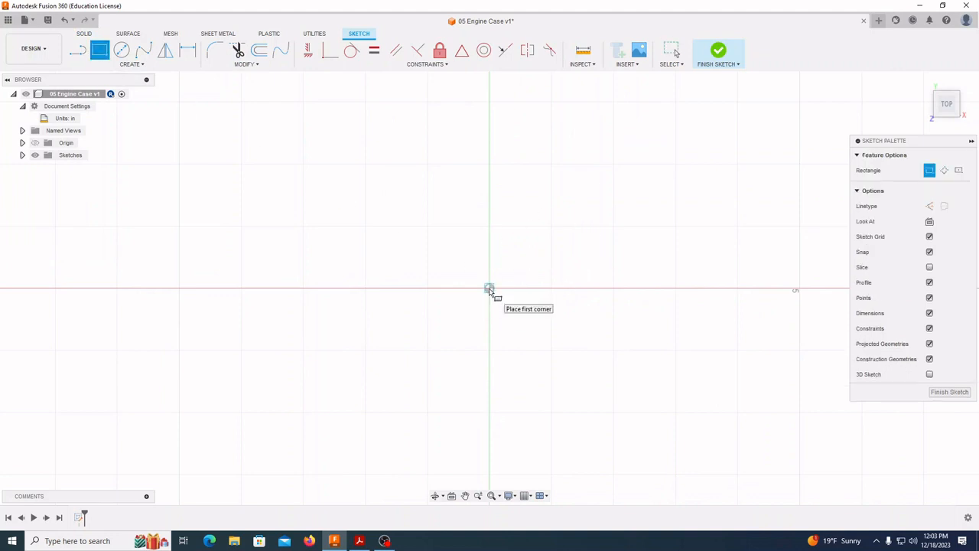
{"action": "left_click", "coordinate": [489, 289]}
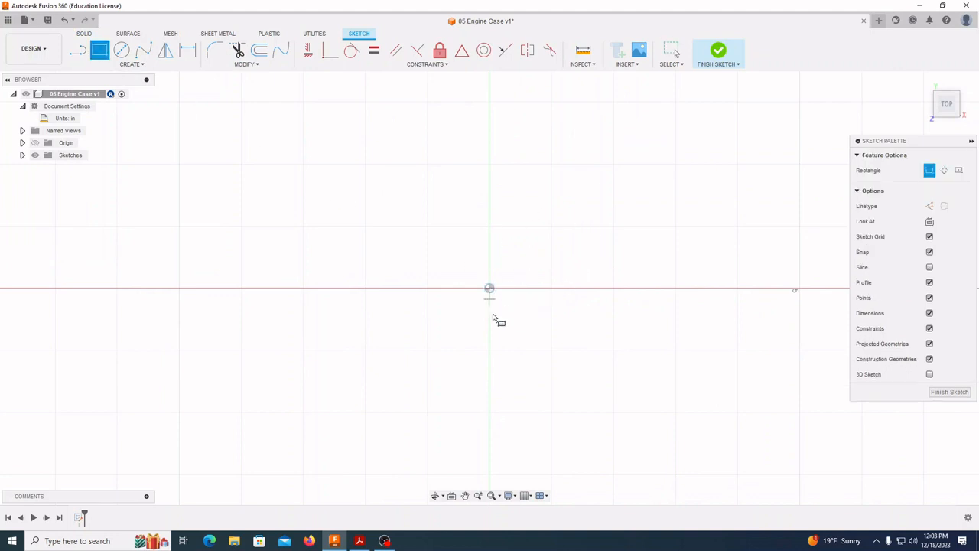
{"action": "left_click", "coordinate": [754, 431]}
{"action": "middle_click_drag", "start_coordinate": [753, 431], "coordinate": [665, 385]}
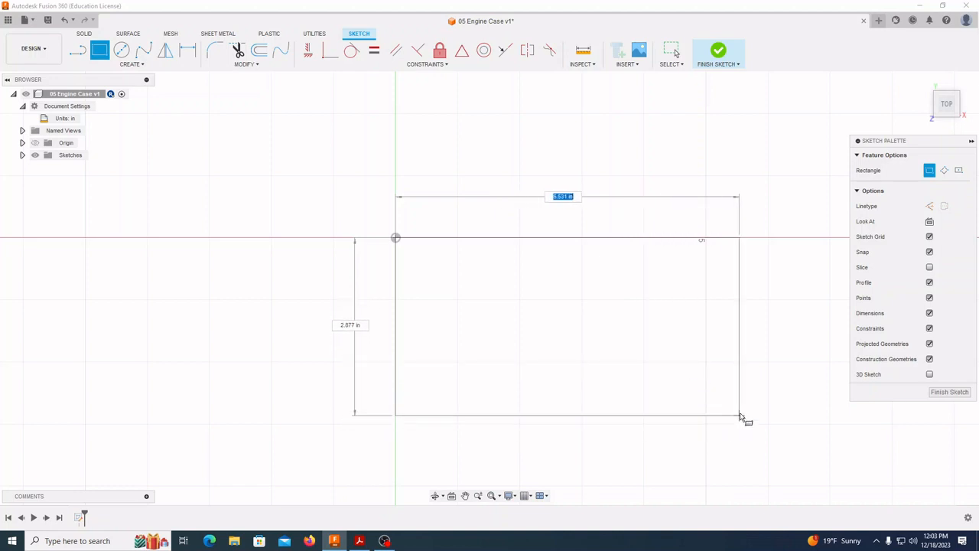
{"action": "scroll", "coordinate": [719, 394], "scroll_direction": "down", "scroll_amount": 1}
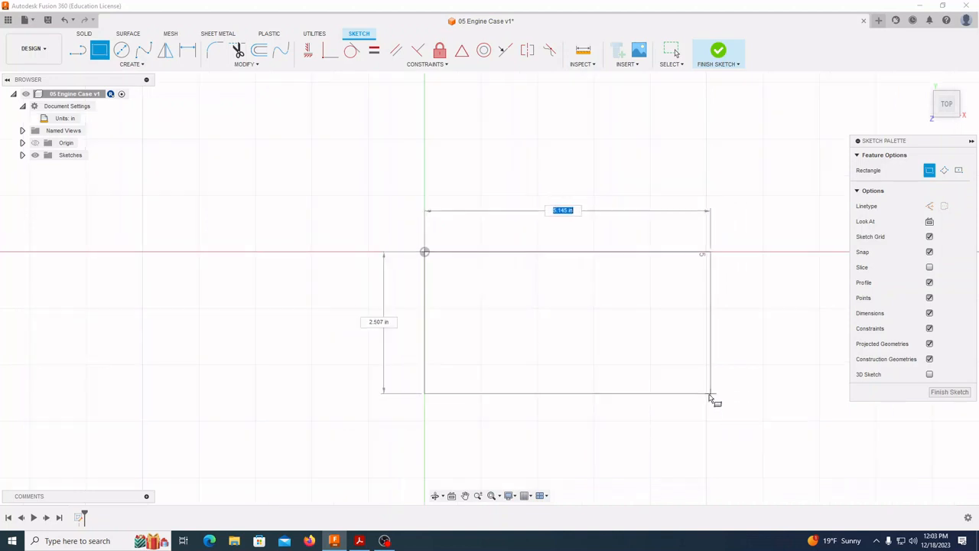
{"action": "scroll", "coordinate": [697, 404], "scroll_direction": "down", "scroll_amount": 5}
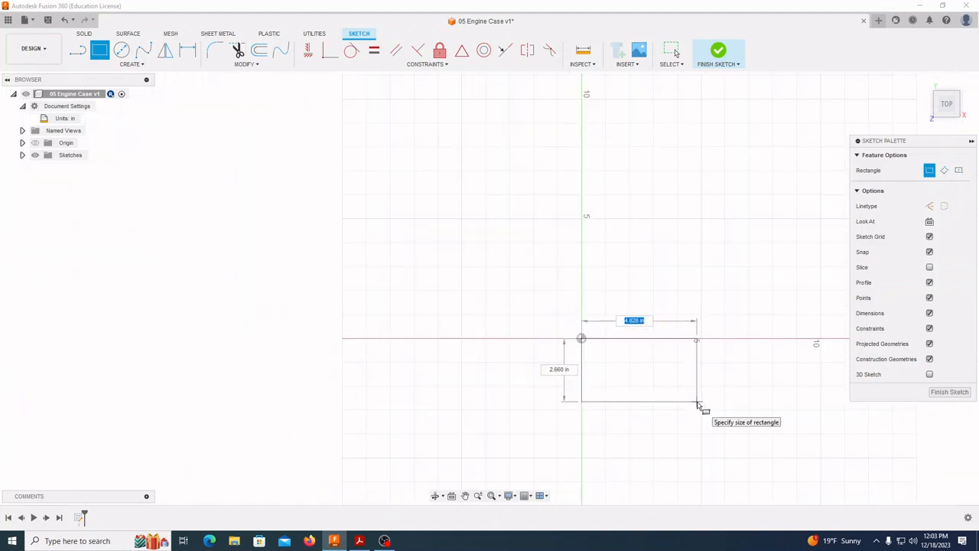
{"action": "scroll", "coordinate": [697, 404], "scroll_direction": "up", "scroll_amount": 6}
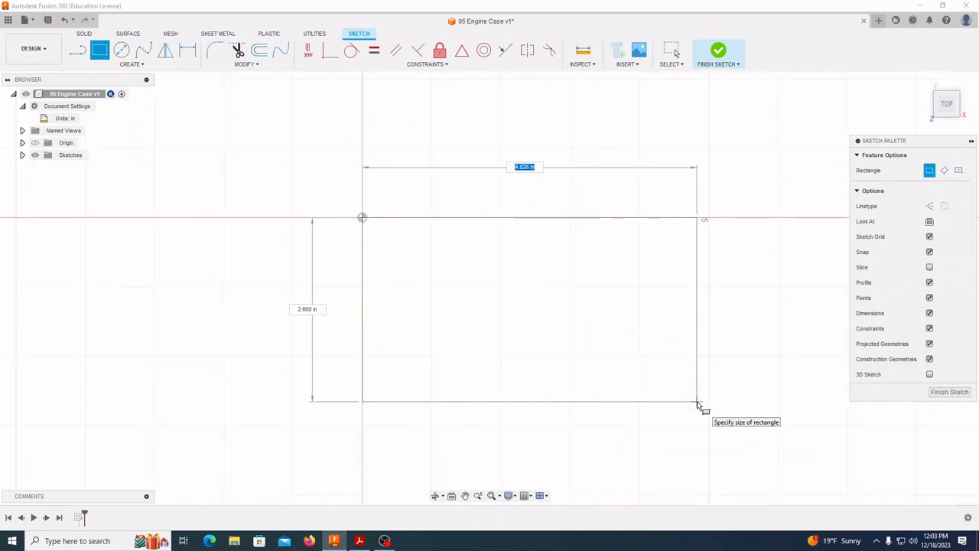
{"action": "scroll", "coordinate": [697, 404], "scroll_direction": "down", "scroll_amount": 2}
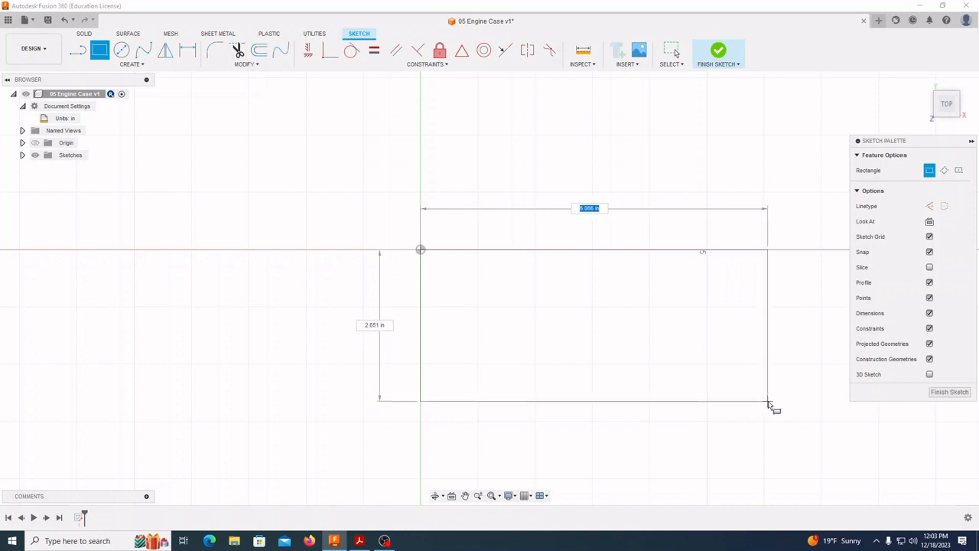
{"action": "mouse_move", "coordinate": [769, 402]}
{"action": "middle_mouse_down"}
{"action": "mouse_move", "coordinate": [785, 321]}
{"action": "mouse_move", "coordinate": [758, 364]}
{"action": "mouse_move", "coordinate": [732, 367]}
{"action": "mouse_move", "coordinate": [754, 357]}
{"action": "mouse_move", "coordinate": [670, 395]}
{"action": "mouse_move", "coordinate": [726, 369]}
{"action": "middle_mouse_up"}
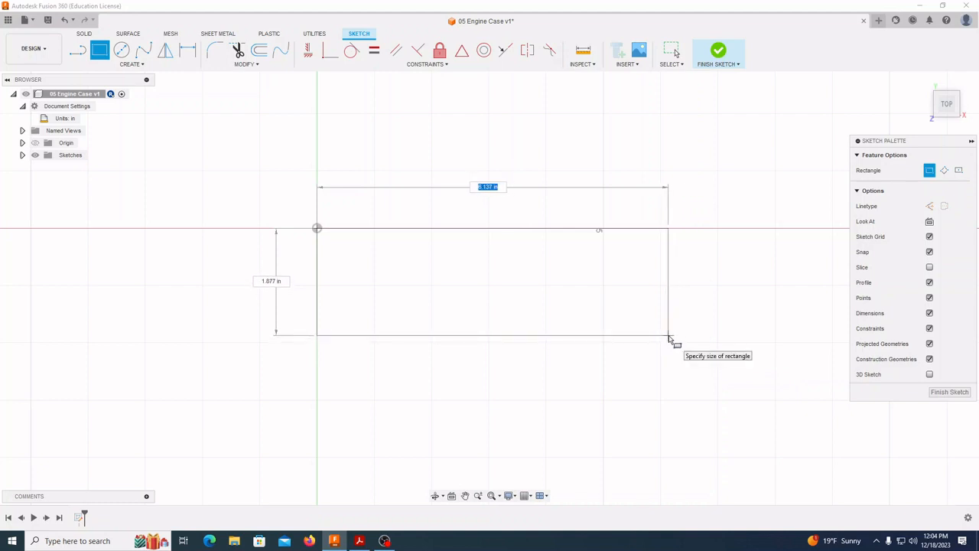
{"action": "key", "text": "Tab"}
{"action": "key", "text": "Tab"}
{"action": "key", "text": "Tab"}
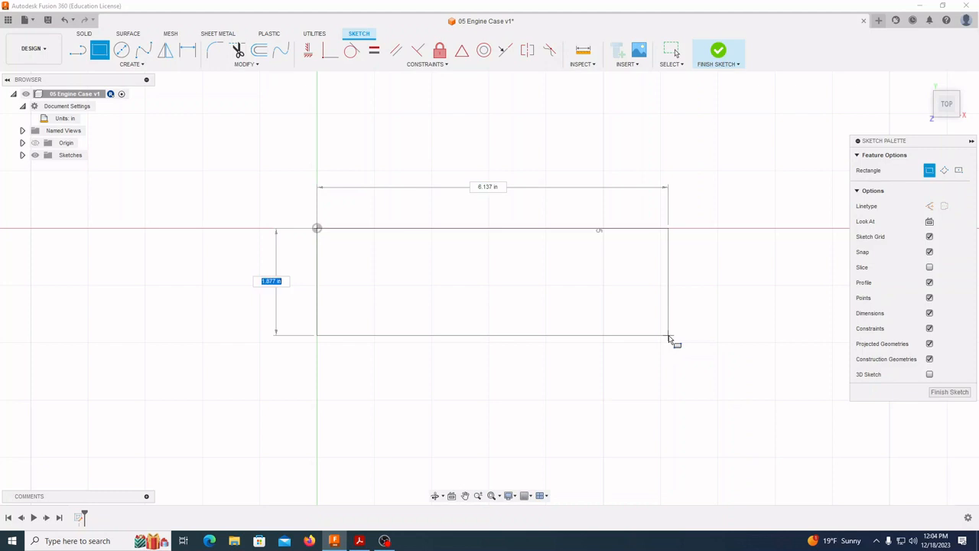
{"action": "key", "text": "Tab"}
{"action": "type", "text": "2.3"}
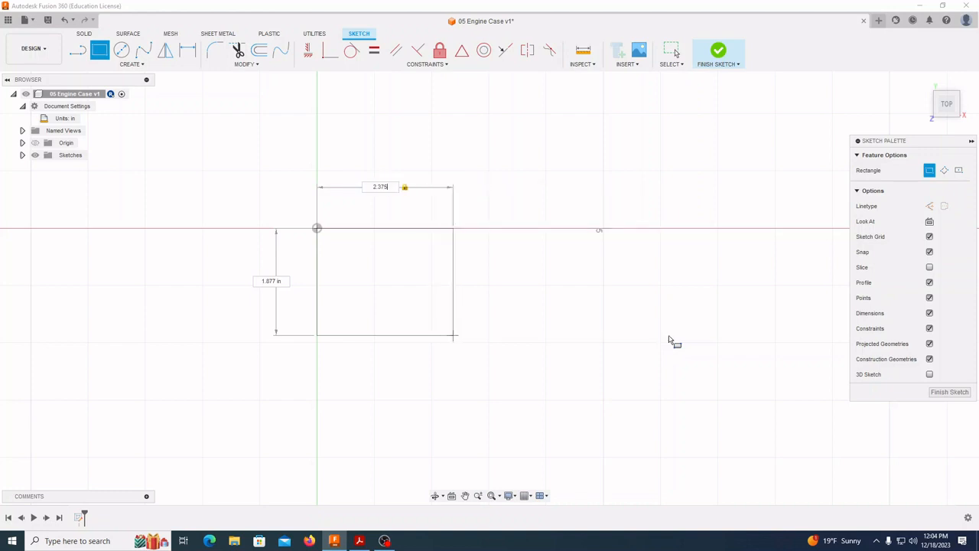
{"action": "key", "text": "Tab"}
{"action": "key", "text": "BackSpace"}
{"action": "type", "text": ".9375"}
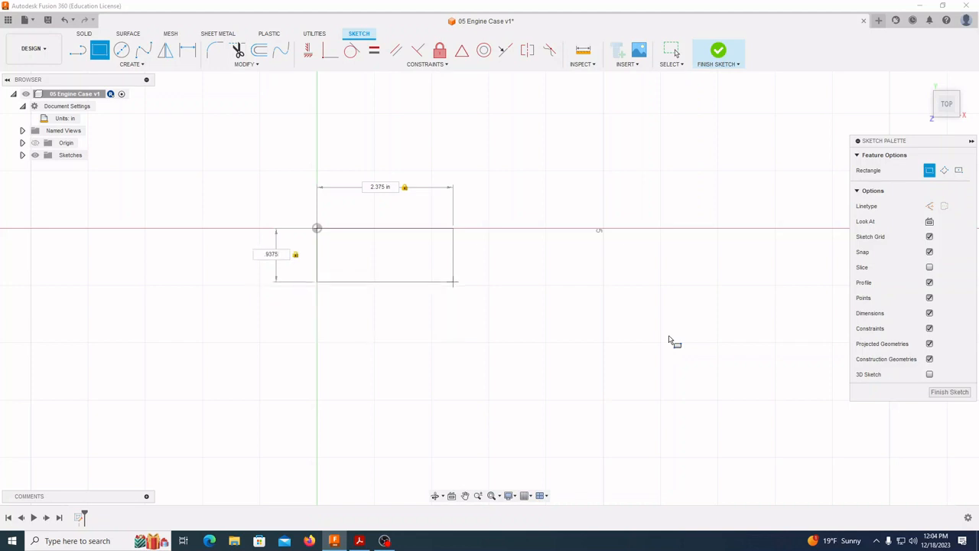
{"action": "key", "text": "Return"}
{"action": "scroll", "coordinate": [415, 300], "scroll_direction": "down", "scroll_amount": 2}
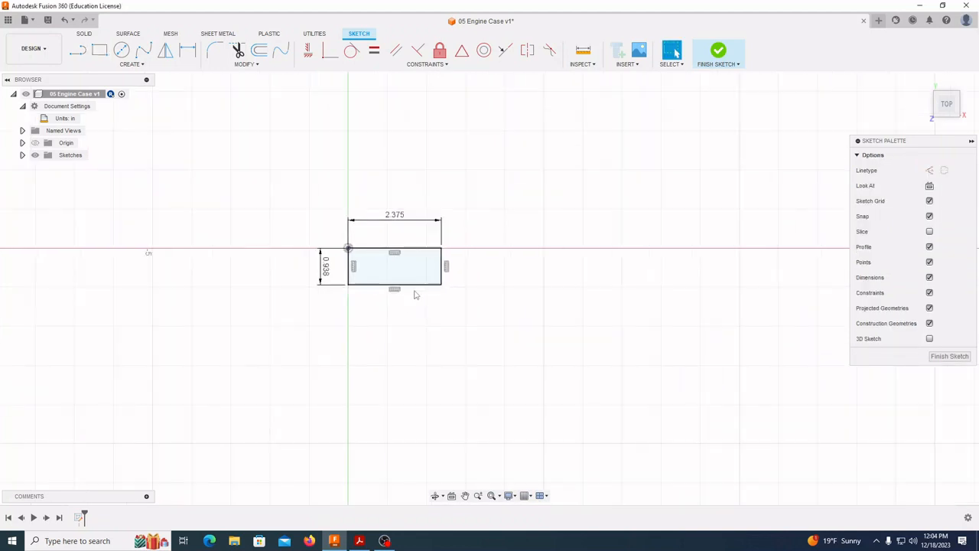
Fillet the rectangle's two upper corners with a .25 in radius and finish the sketch
{"action": "scroll", "coordinate": [368, 250], "scroll_direction": "up", "scroll_amount": 5}
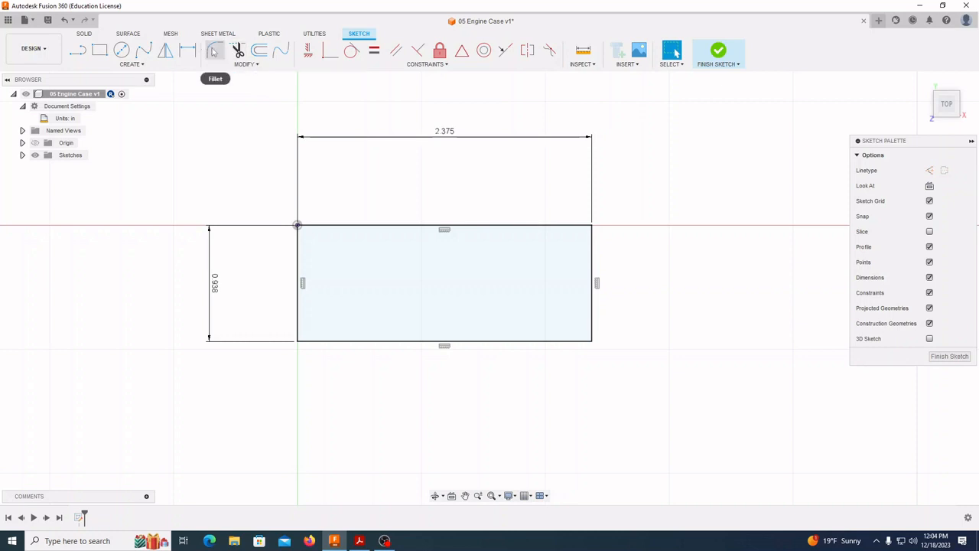
{"action": "left_click", "coordinate": [244, 64]}
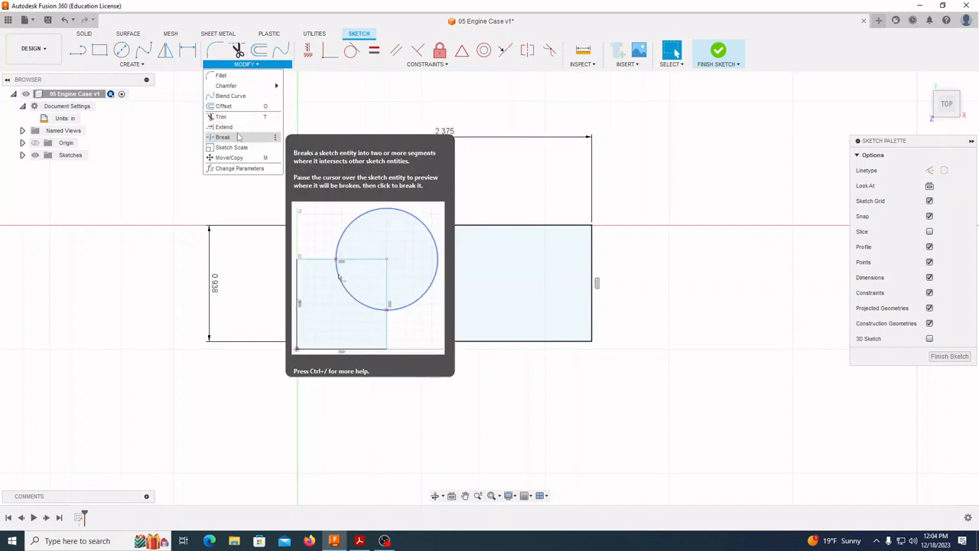
{"action": "left_click", "coordinate": [221, 75]}
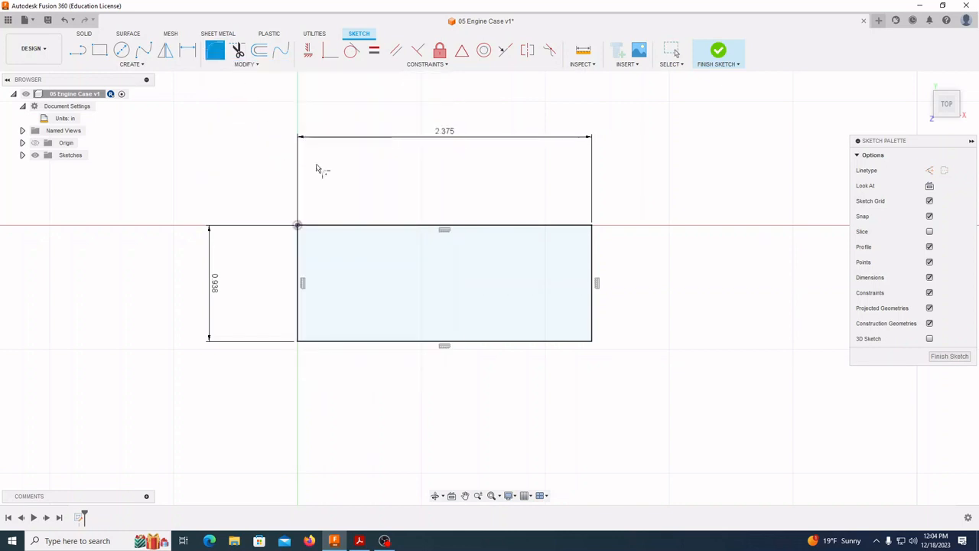
{"action": "left_click", "coordinate": [299, 226]}
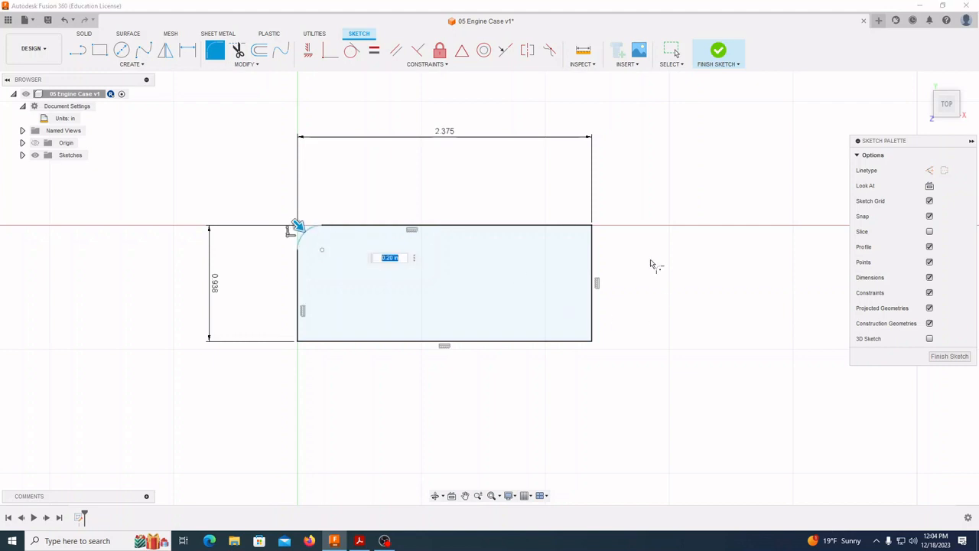
{"action": "left_click", "coordinate": [593, 227]}
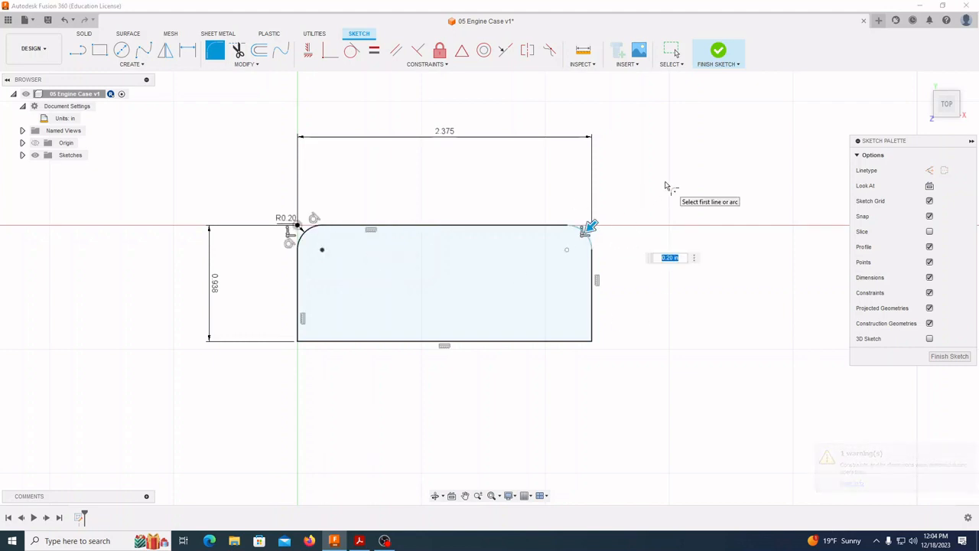
{"action": "key", "text": "BackSpace"}
{"action": "type", "text": ".25"}
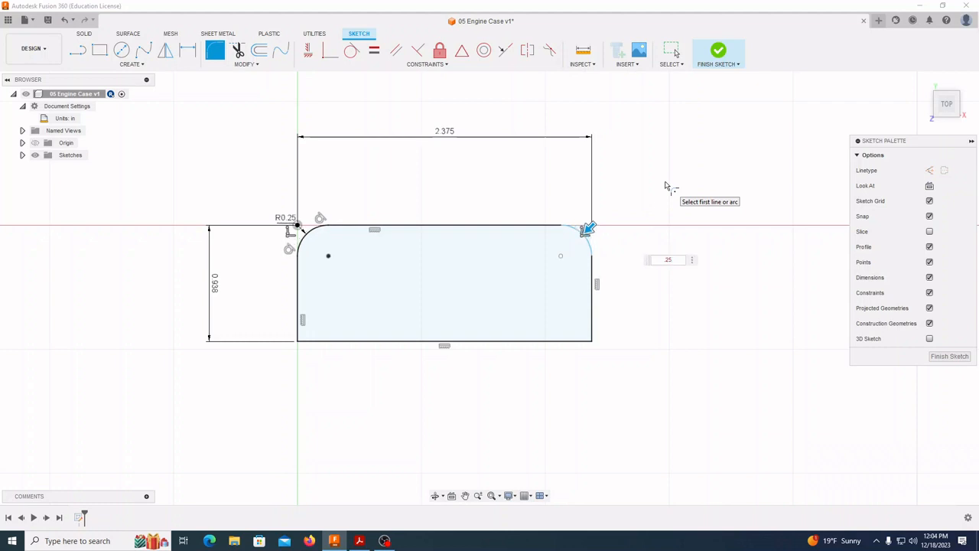
{"action": "key", "text": "Return"}
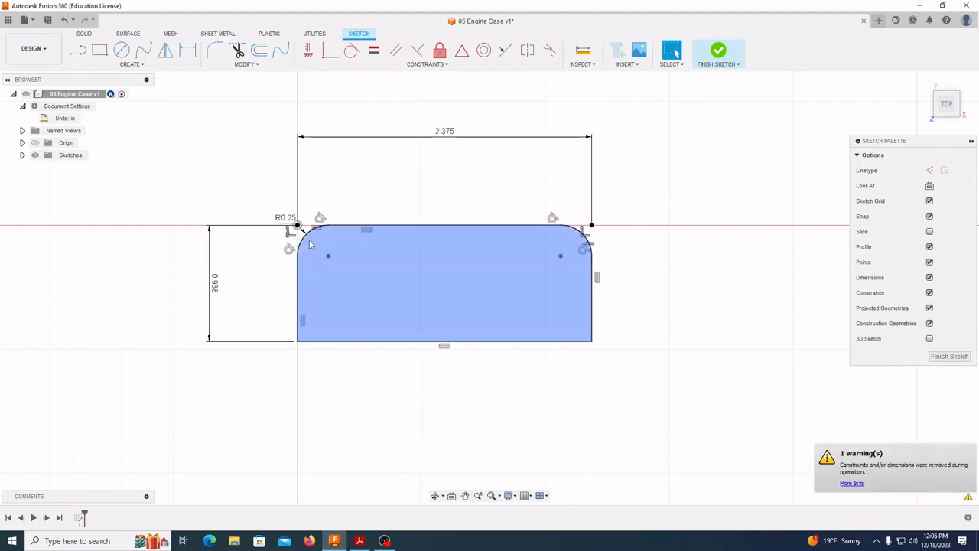
{"action": "left_click", "coordinate": [949, 357]}
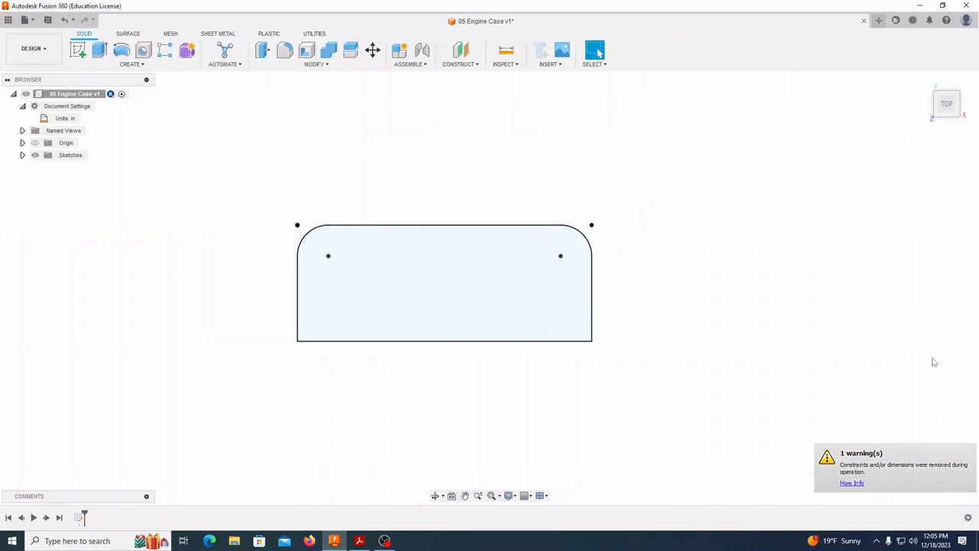
Extrude the rounded profile downward by -1.4 in as a new body
{"action": "left_click", "coordinate": [100, 50]}
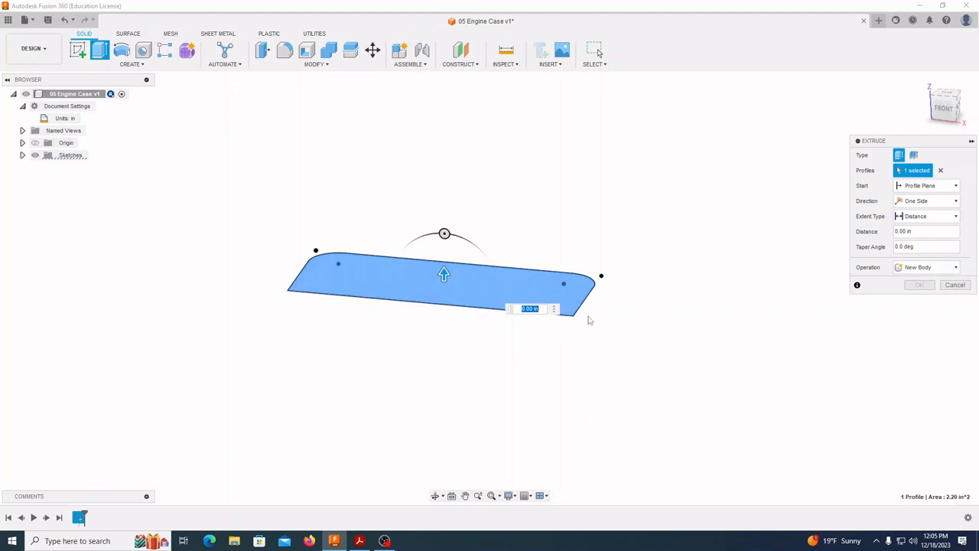
{"action": "left_click_drag", "start_coordinate": [444, 274], "coordinate": [447, 419]}
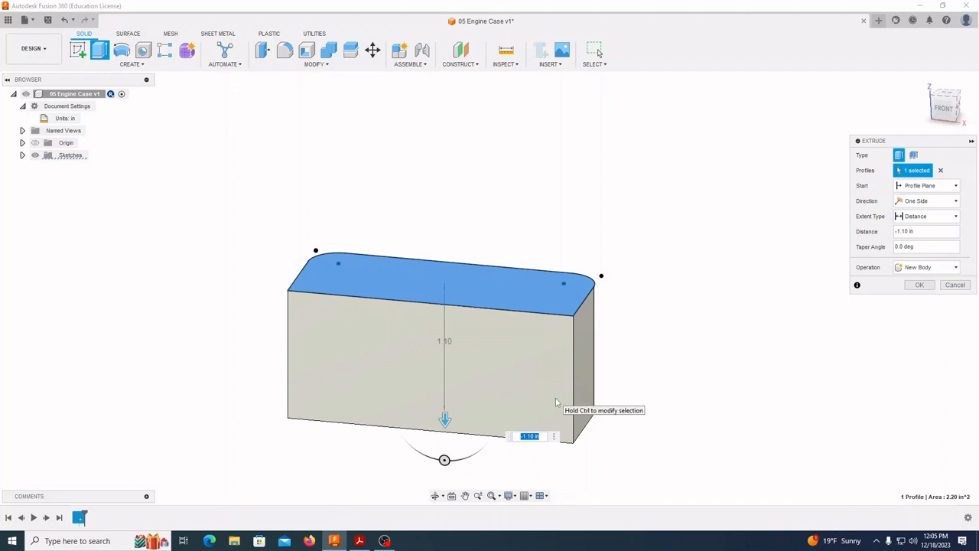
{"action": "key", "text": "BackSpace"}
{"action": "type", "text": "-1.4"}
{"action": "key", "text": "Return"}
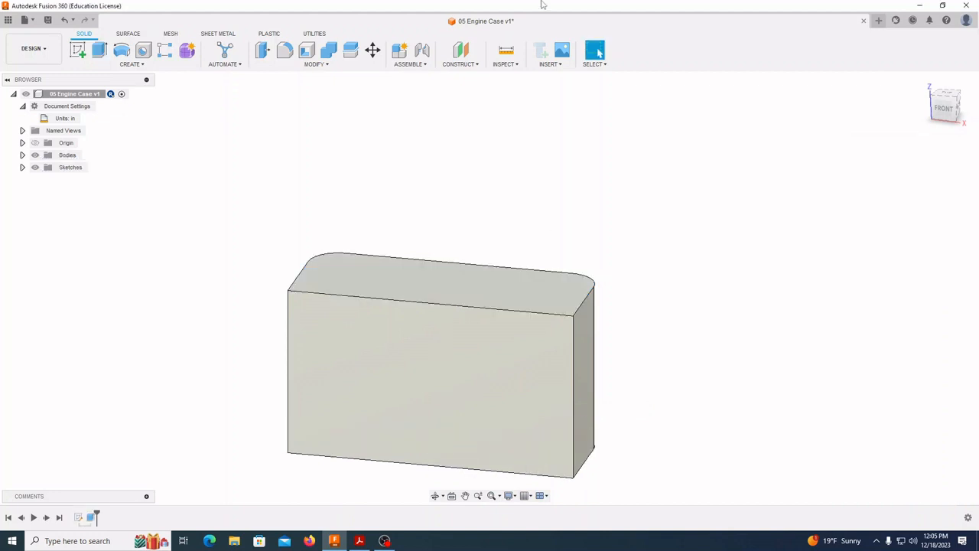
Consult the Engine Case LH drawing in Acrobat, and start a hole on the block's top face in Fusion 360
{"action": "left_click_drag", "start_coordinate": [408, 252], "coordinate": [426, 205]}
{"action": "key", "text": "Escape"}
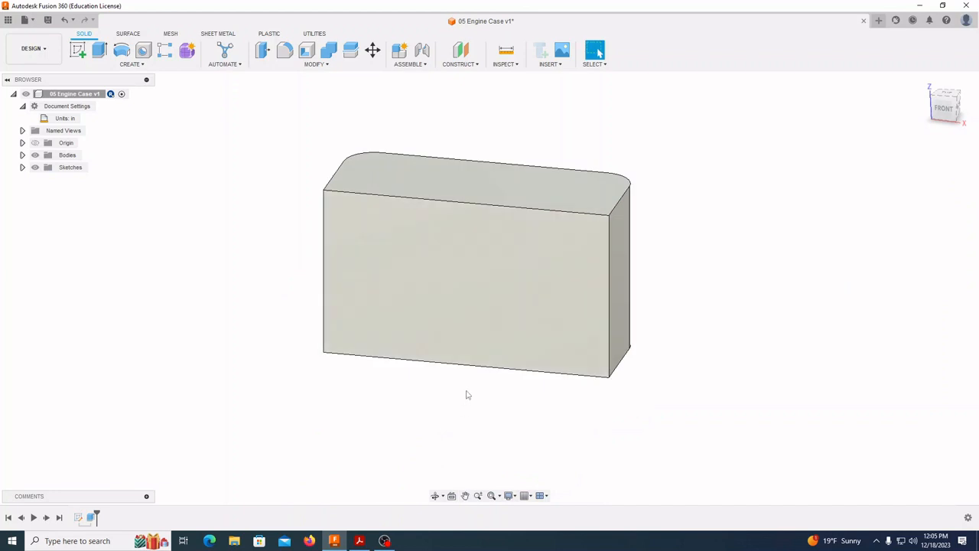
{"action": "middle_click_drag", "start_coordinate": [461, 344], "coordinate": [463, 361], "text": "shift"}
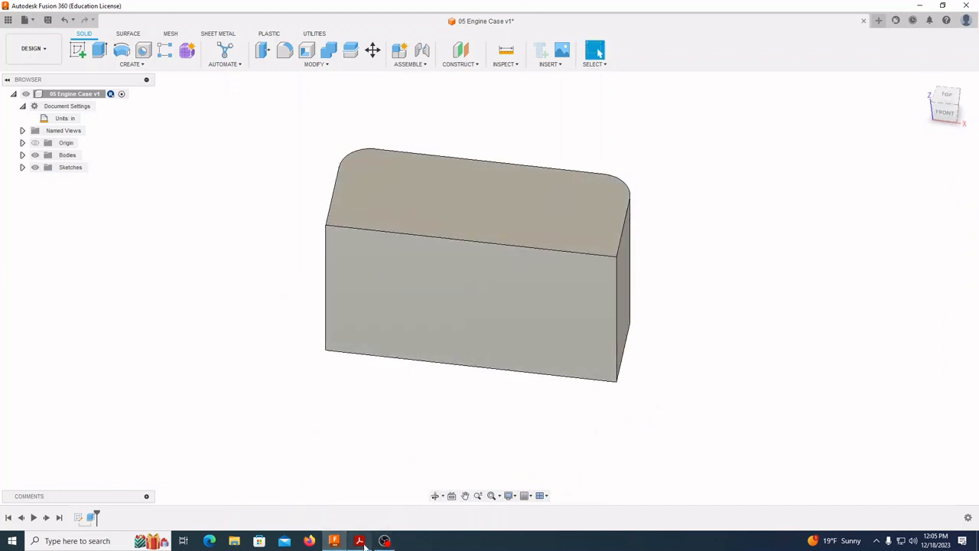
{"action": "left_click", "coordinate": [359, 540]}
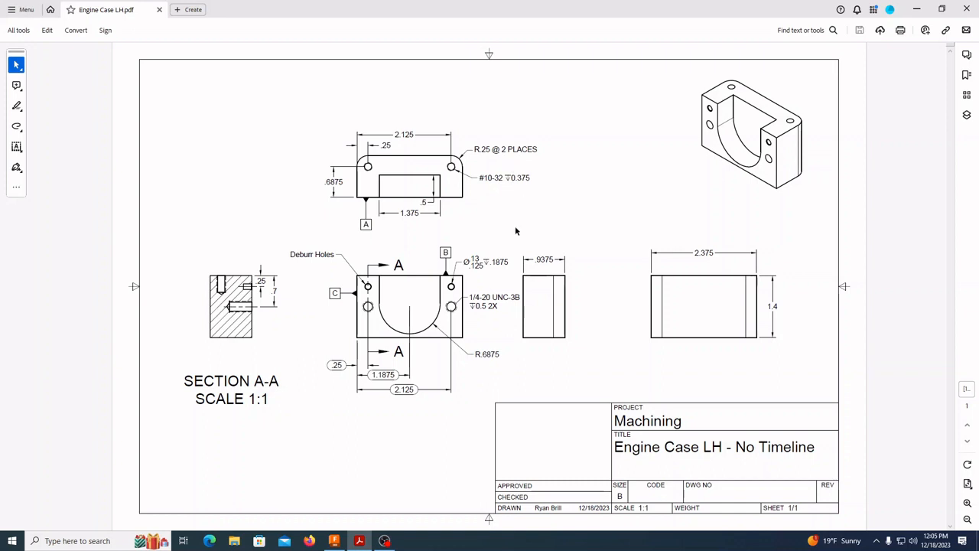
{"action": "left_click", "coordinate": [334, 541]}
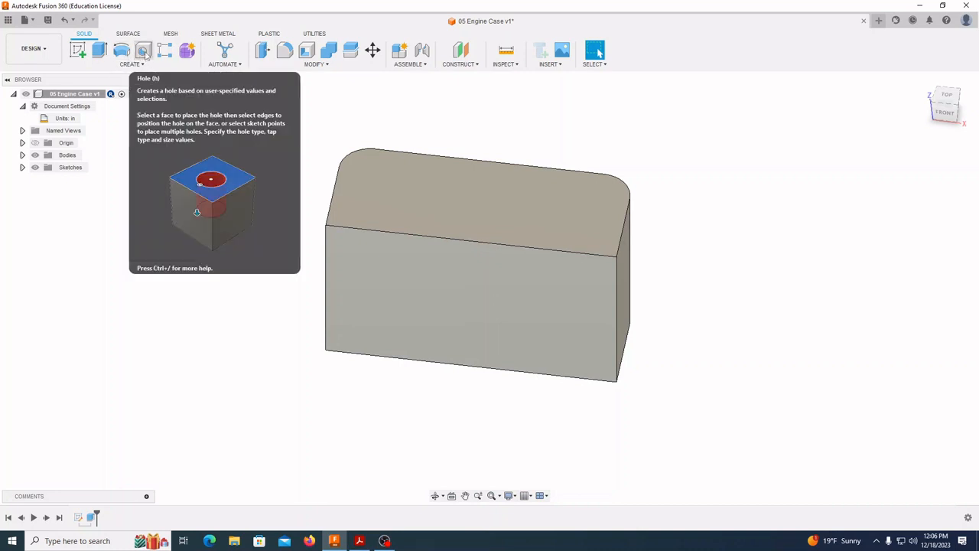
{"action": "left_click", "coordinate": [143, 51]}
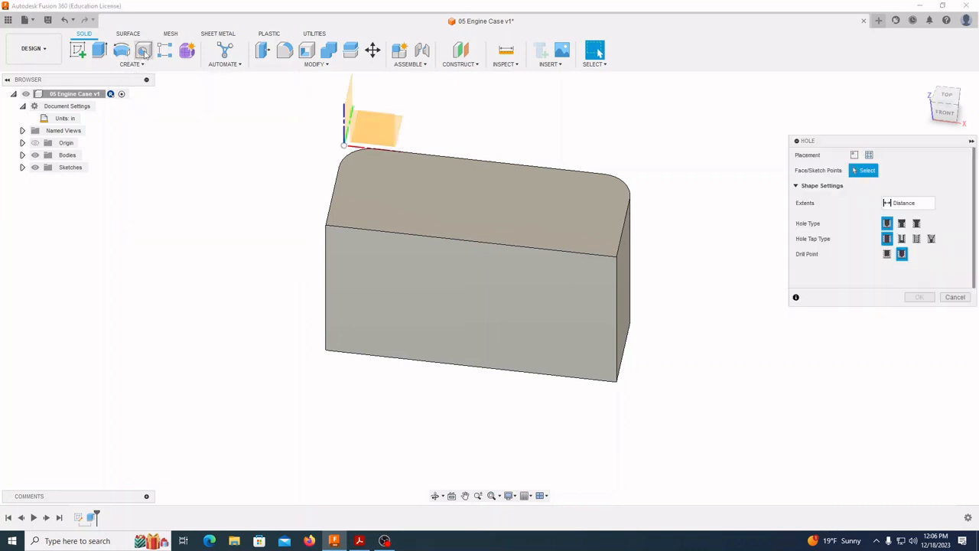
{"action": "left_click", "coordinate": [457, 202]}
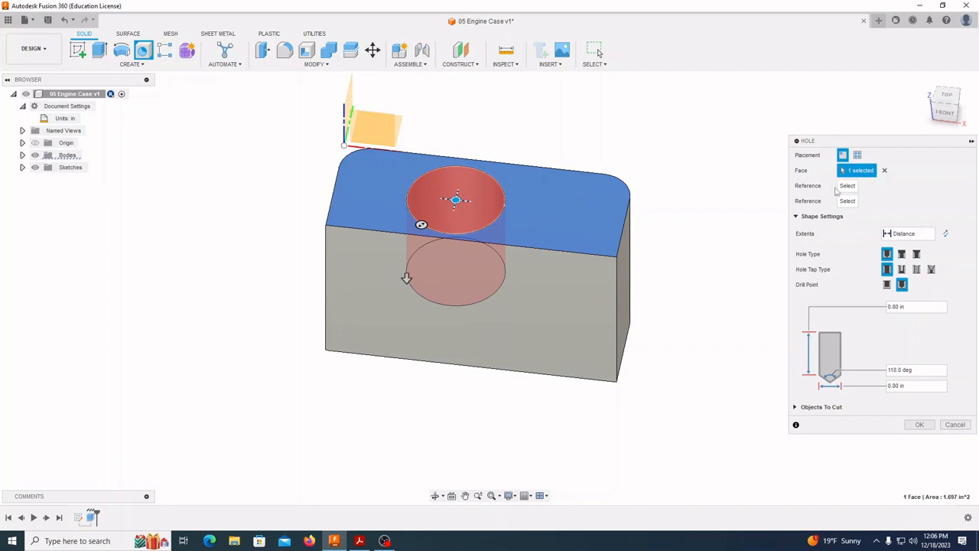
Position the hole .25 in from the top face's left edge and .25 in from its back edge, and make it tapped
{"action": "left_click", "coordinate": [856, 187]}
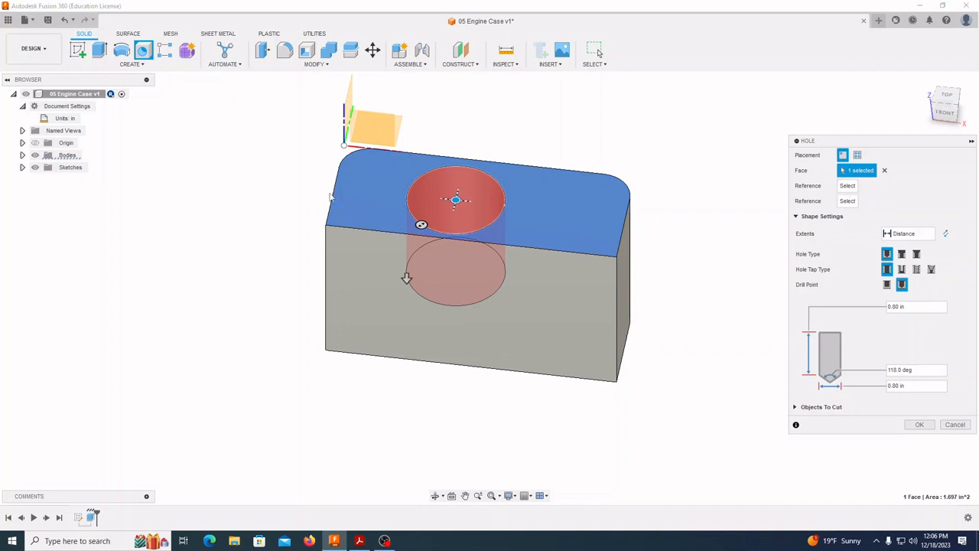
{"action": "left_click", "coordinate": [337, 192]}
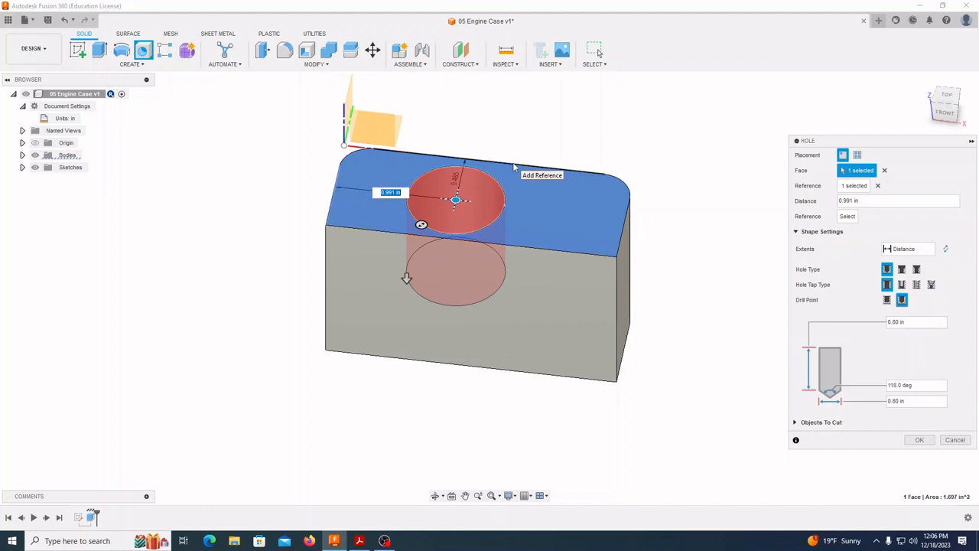
{"action": "type", "text": ".25"}
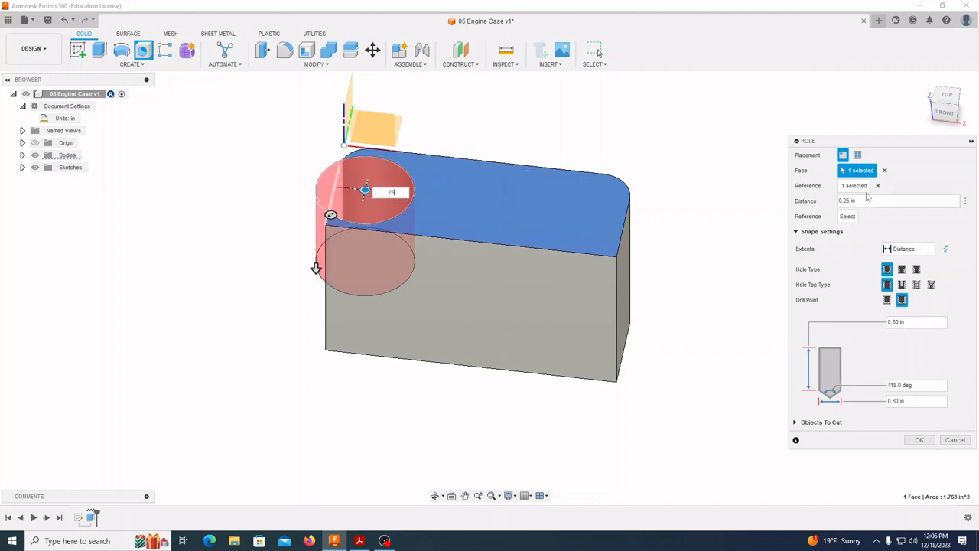
{"action": "left_click", "coordinate": [495, 165]}
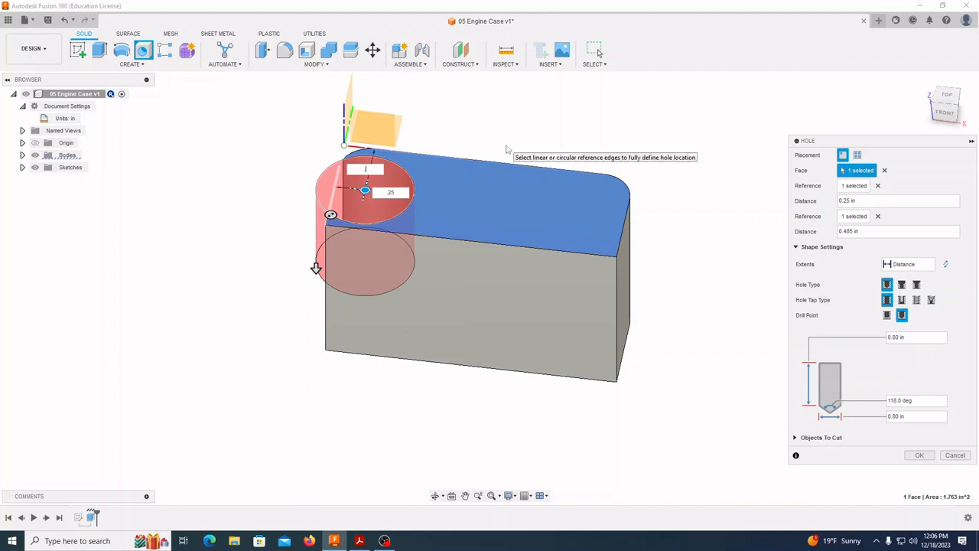
{"action": "type", "text": ".25"}
{"action": "key", "text": "Return"}
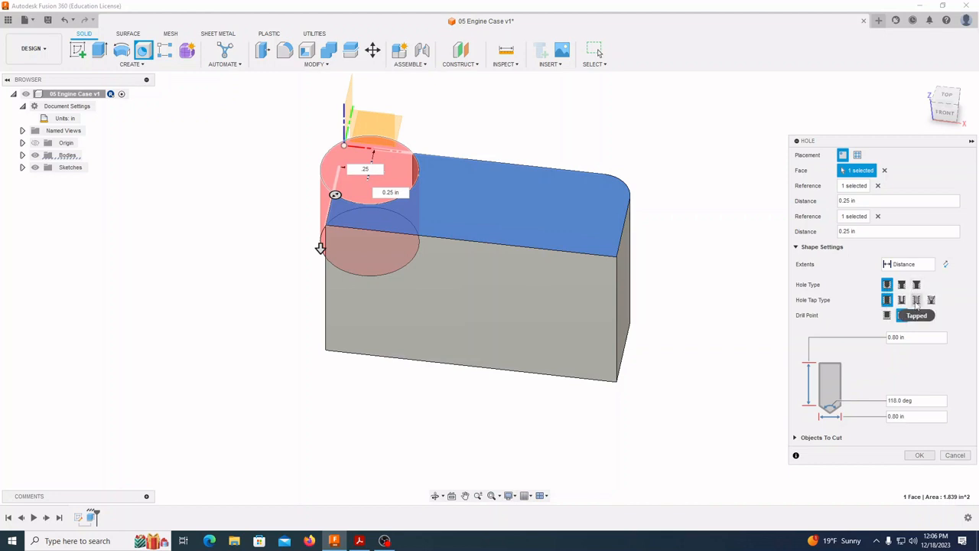
{"action": "left_click", "coordinate": [916, 300]}
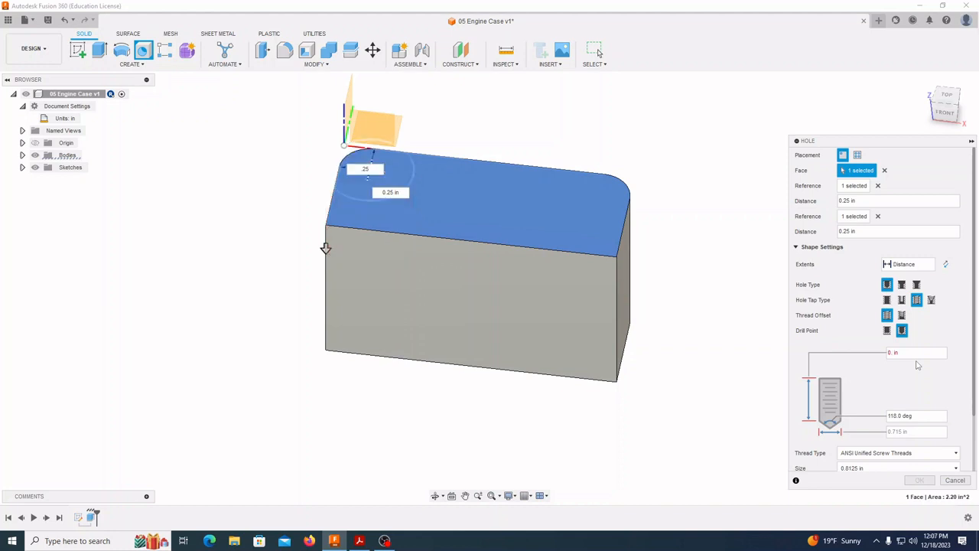
Set the tapped hole's depth to 0.375 in and its thread size to 0.19(#10) in
{"action": "type", "text": "75"}
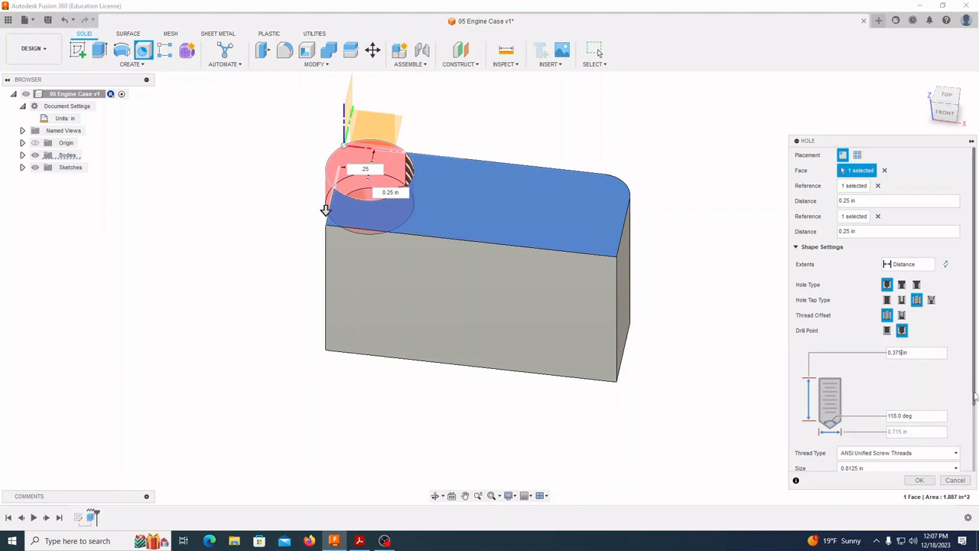
{"action": "scroll", "coordinate": [973, 405], "scroll_direction": "down", "scroll_amount": 3}
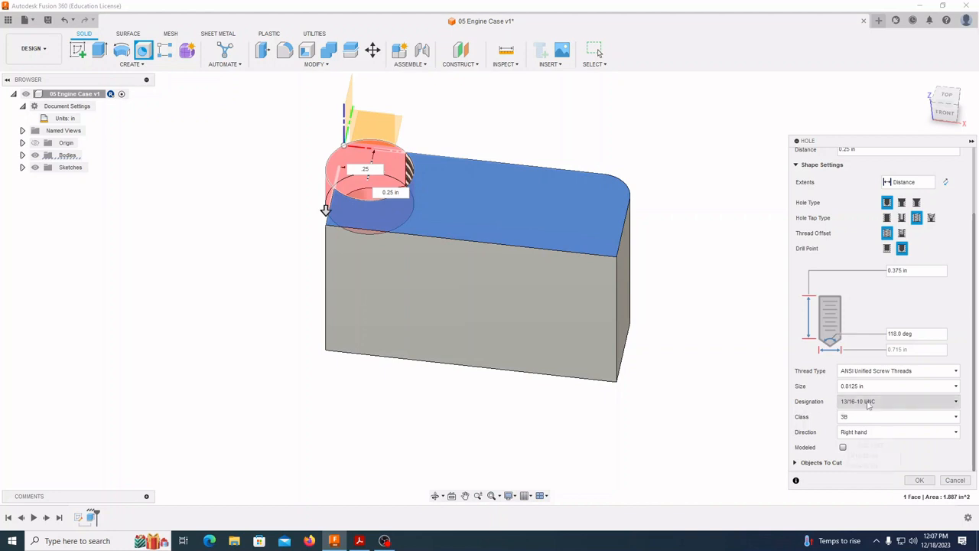
{"action": "left_click", "coordinate": [897, 402]}
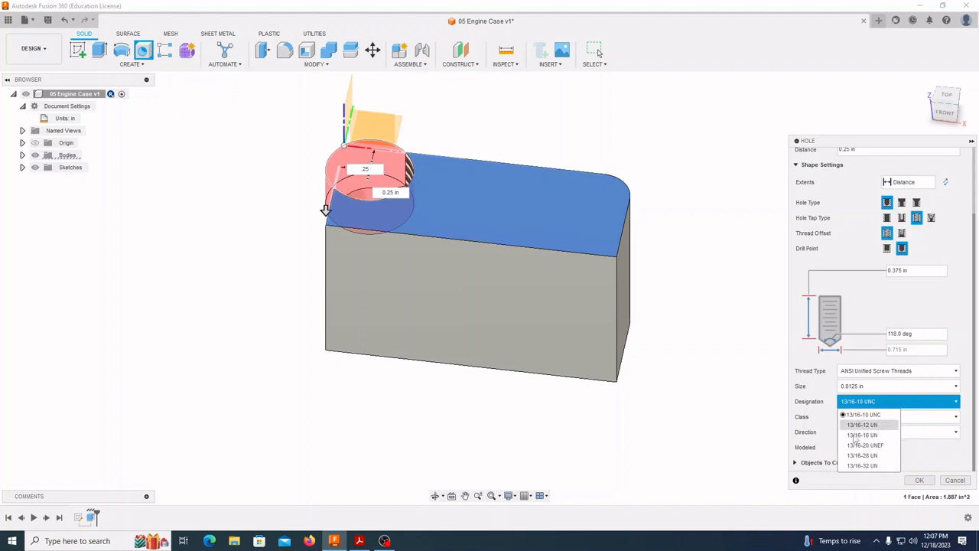
{"action": "left_click", "coordinate": [880, 386]}
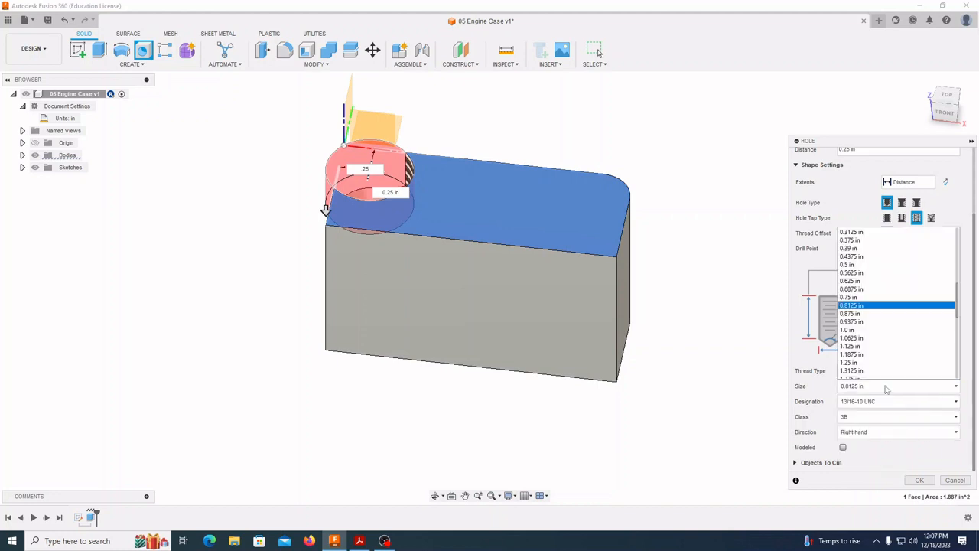
{"action": "scroll", "coordinate": [887, 367], "scroll_direction": "down", "scroll_amount": 10}
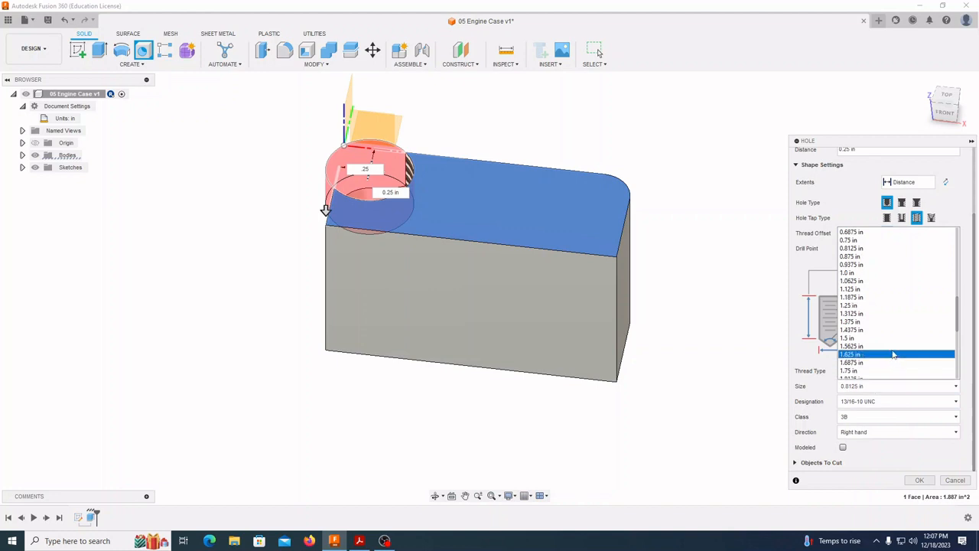
{"action": "scroll", "coordinate": [893, 344], "scroll_direction": "up", "scroll_amount": 10}
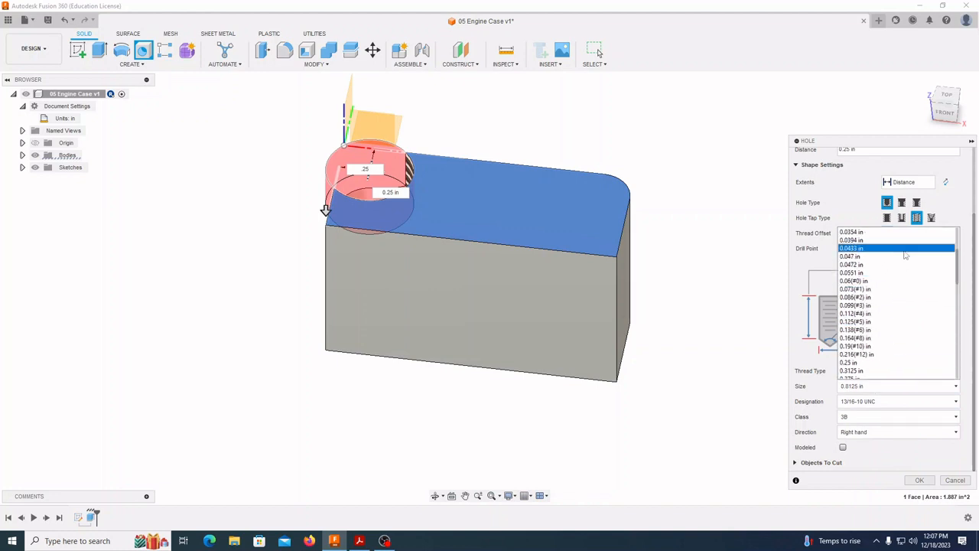
{"action": "scroll", "coordinate": [887, 298], "scroll_direction": "down", "scroll_amount": 2}
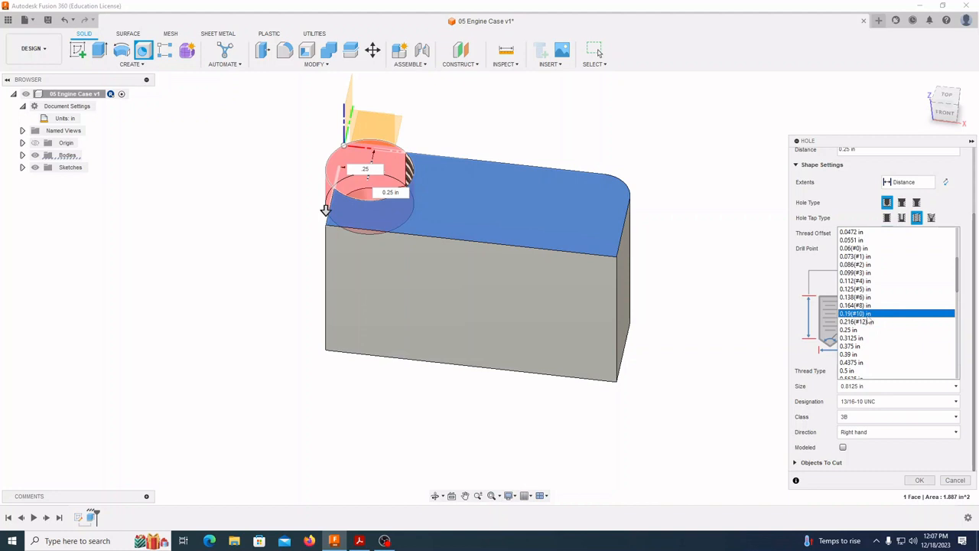
{"action": "left_click", "coordinate": [863, 316]}
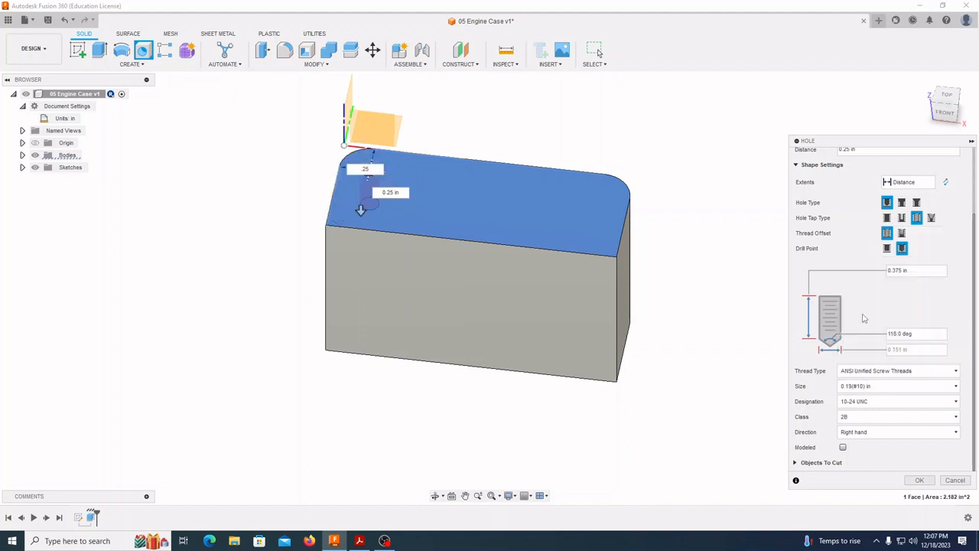
Assign the 10-32 UNF designation and class 3B to the hole's thread and create the hole
{"action": "left_click", "coordinate": [883, 406]}
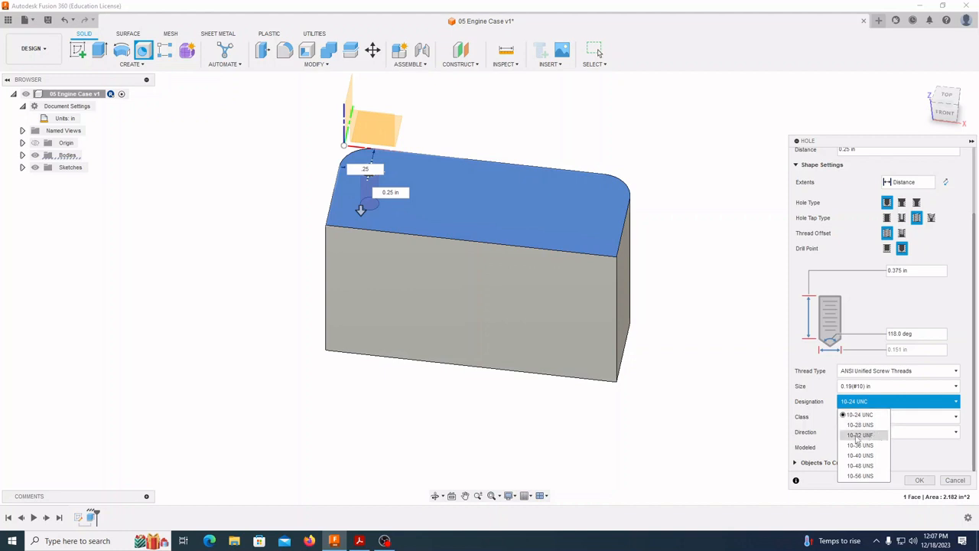
{"action": "left_click", "coordinate": [859, 434]}
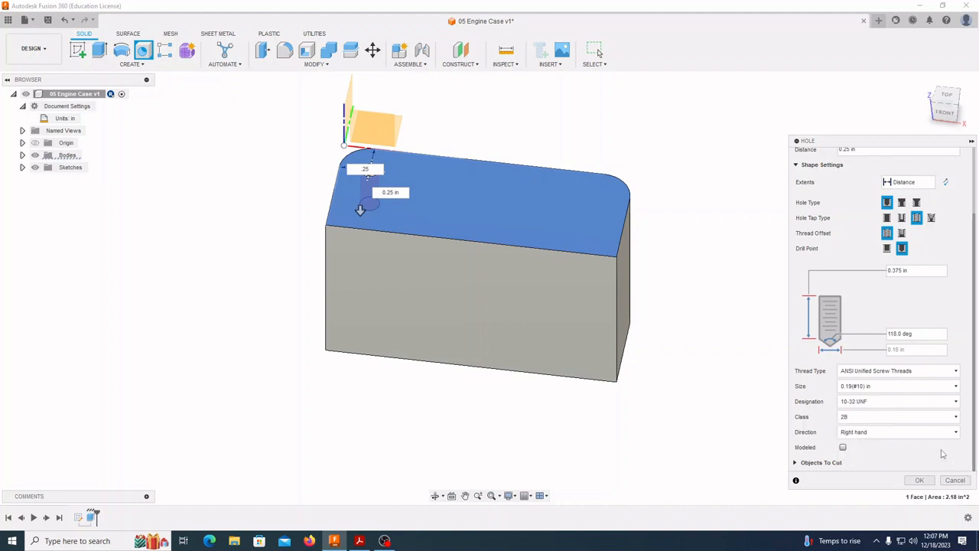
{"action": "left_click", "coordinate": [900, 416]}
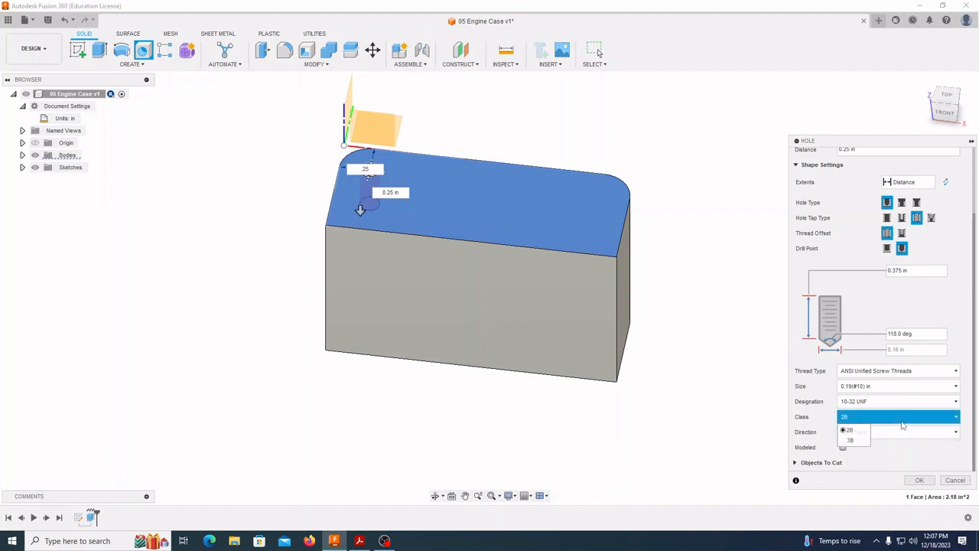
{"action": "left_click", "coordinate": [859, 442]}
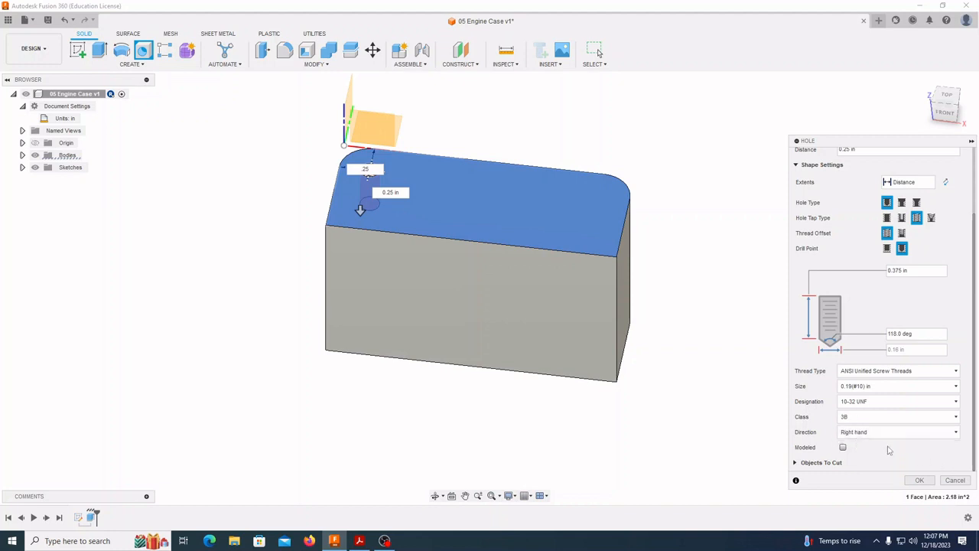
{"action": "left_click", "coordinate": [919, 481]}
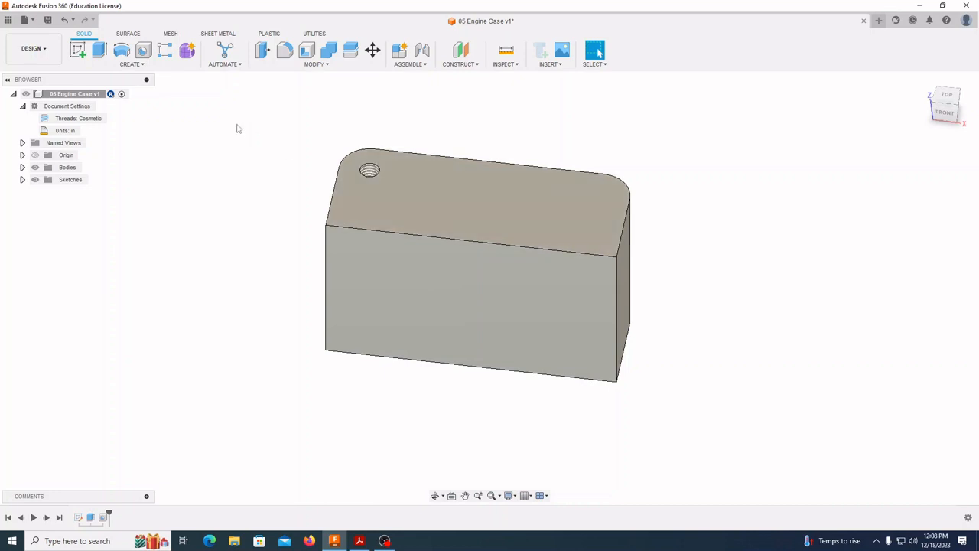
Start a second tapped hole near the right end of the block's top face with a depth of 0.375 in
{"action": "left_click", "coordinate": [143, 50]}
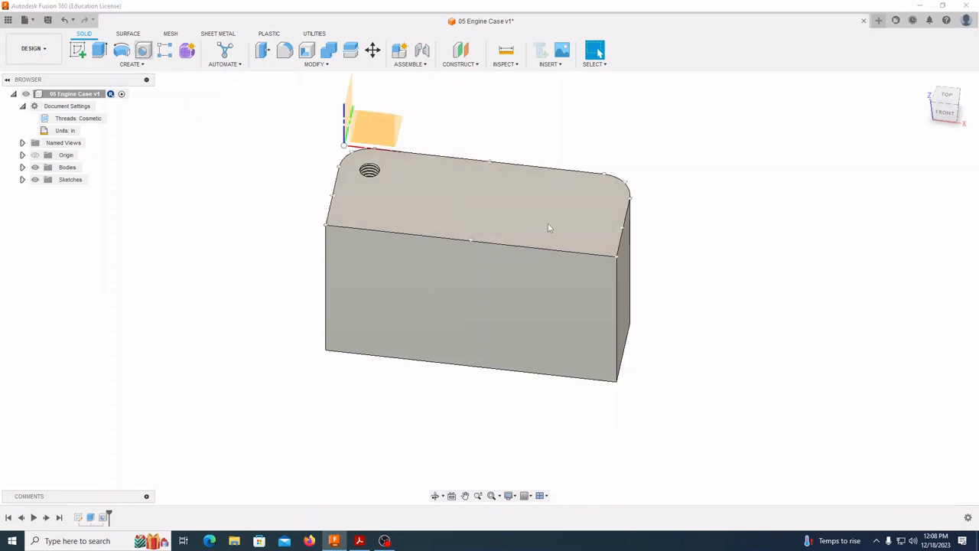
{"action": "left_click", "coordinate": [564, 197]}
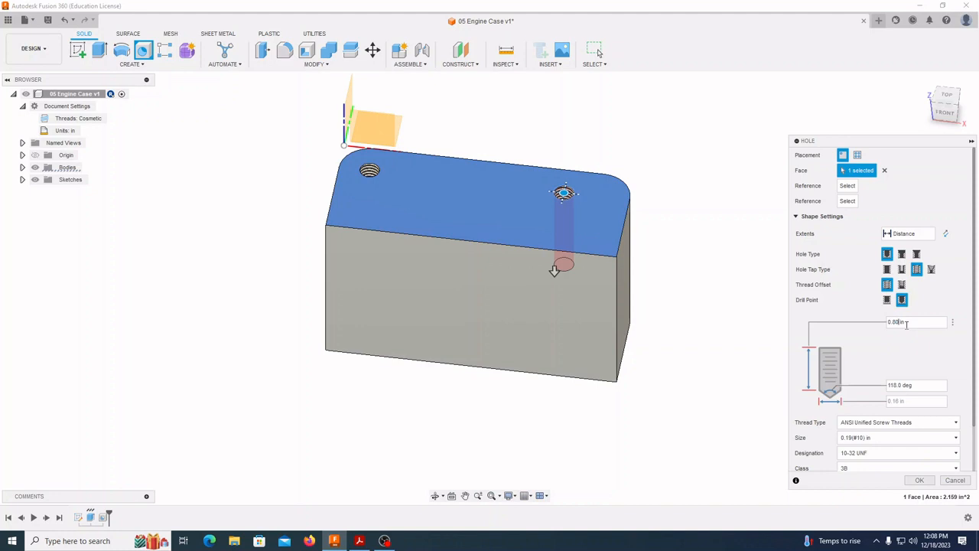
{"action": "key", "text": "BackSpace"}
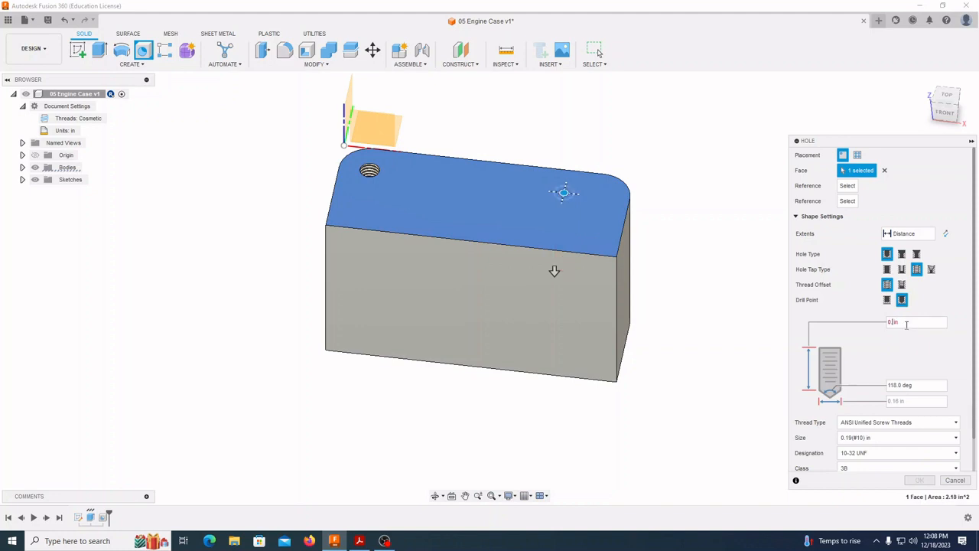
{"action": "type", "text": "1"}
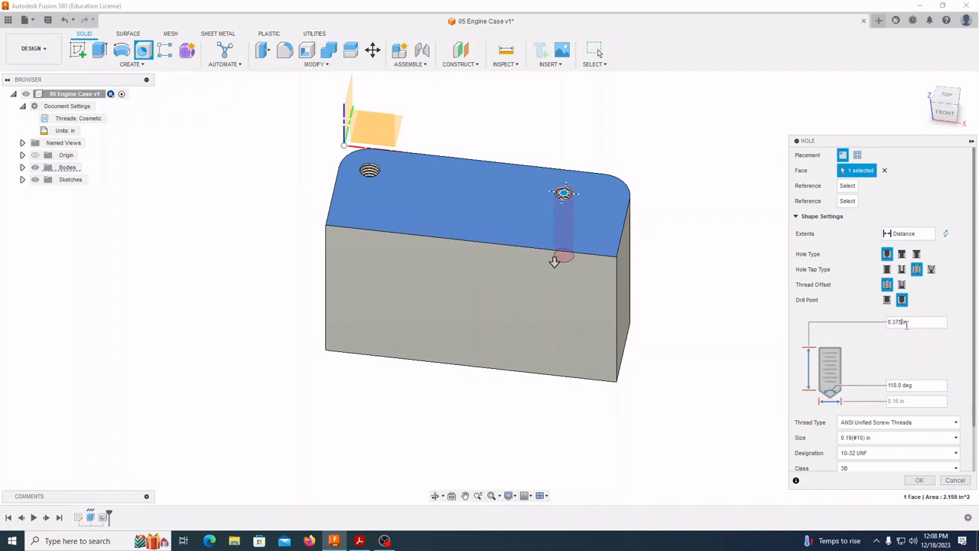
Position the second hole .25 in from the top face's right edge and .25 in from its back edge
{"action": "left_click", "coordinate": [629, 220]}
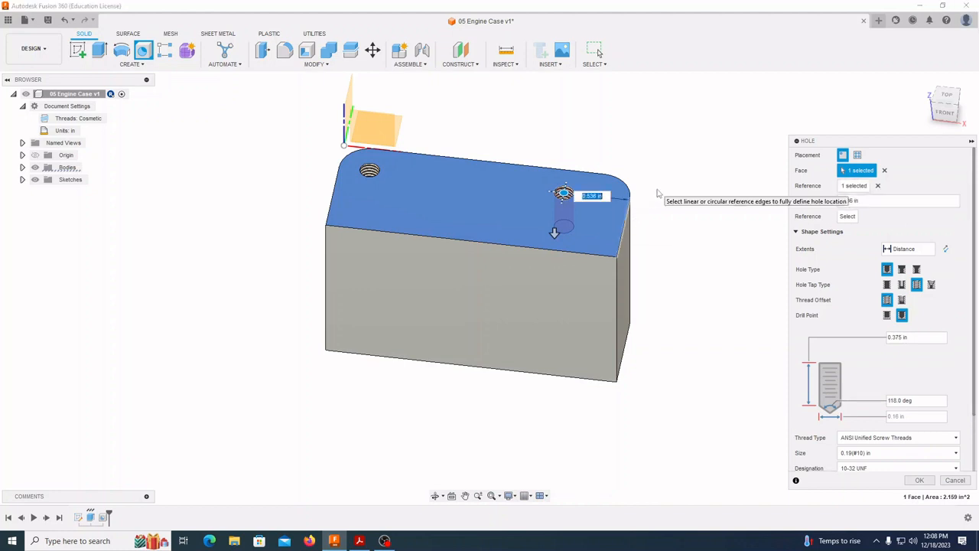
{"action": "key", "text": "BackSpace"}
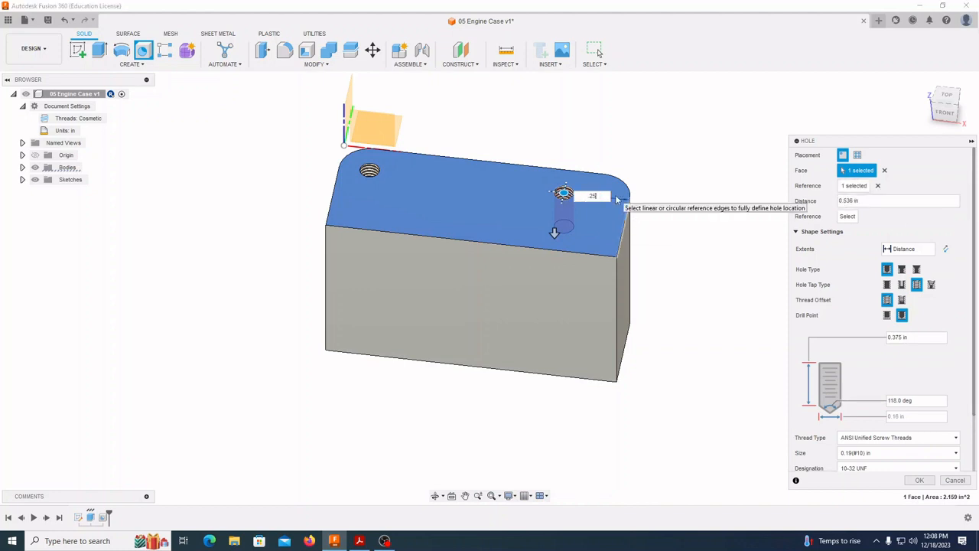
{"action": "type", "text": ".25"}
{"action": "key", "text": "Return"}
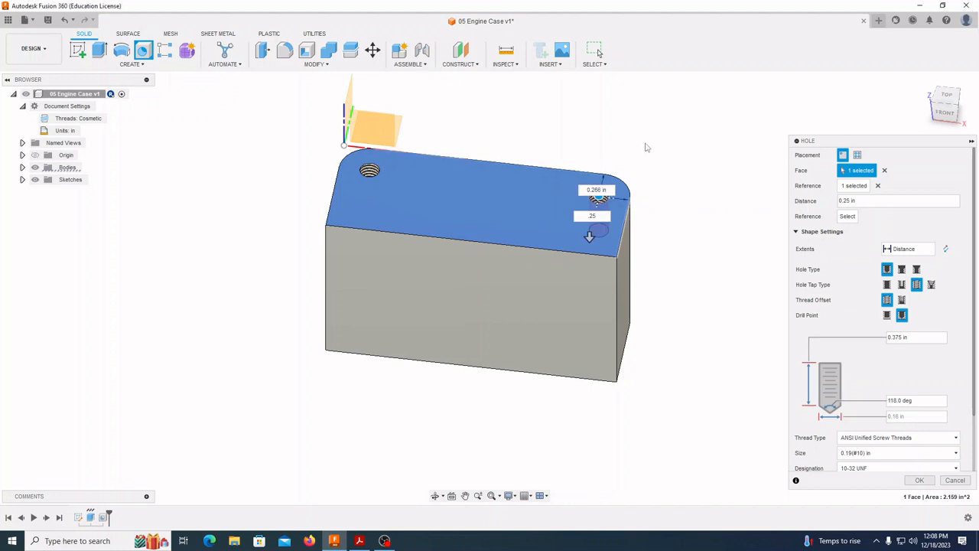
{"action": "type", "text": ".25"}
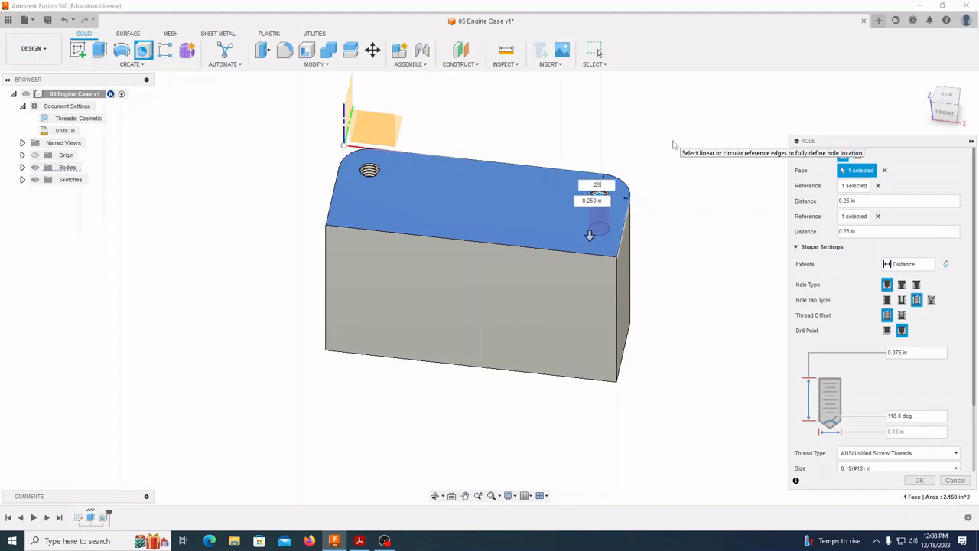
Set the second hole's thread size to 0.19(#10) in with class 3B and create the hole
{"action": "scroll", "coordinate": [930, 430], "scroll_direction": "down", "scroll_amount": 2}
{"action": "scroll", "coordinate": [925, 412], "scroll_direction": "down", "scroll_amount": 4}
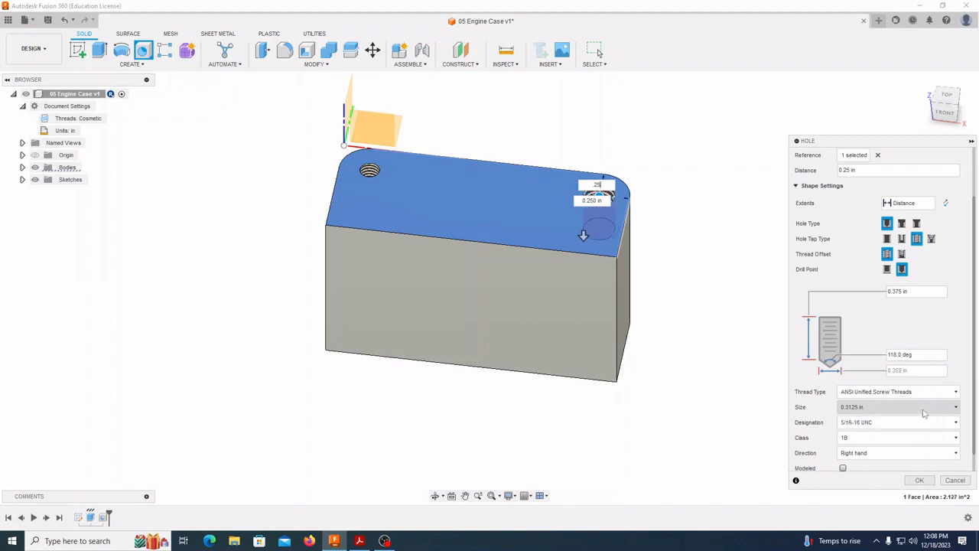
{"action": "scroll", "coordinate": [870, 411], "scroll_direction": "up", "scroll_amount": 1}
{"action": "scroll", "coordinate": [870, 411], "scroll_direction": "up", "scroll_amount": 1}
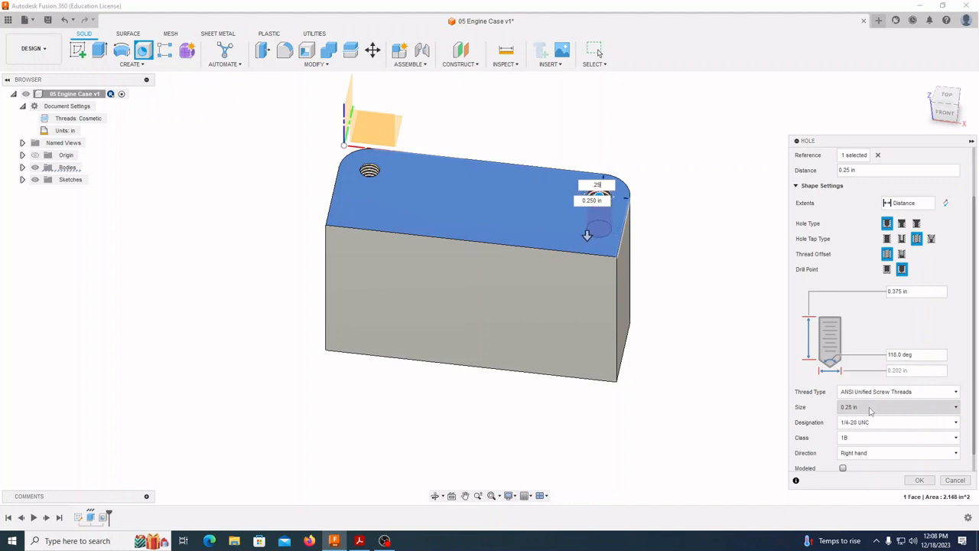
{"action": "left_click", "coordinate": [870, 410]}
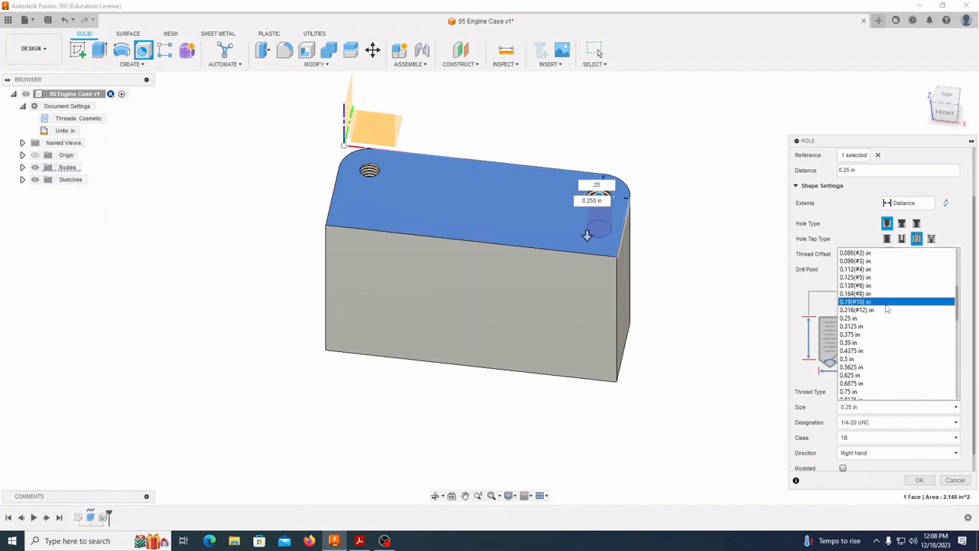
{"action": "left_click", "coordinate": [887, 304]}
{"action": "left_click", "coordinate": [873, 439]}
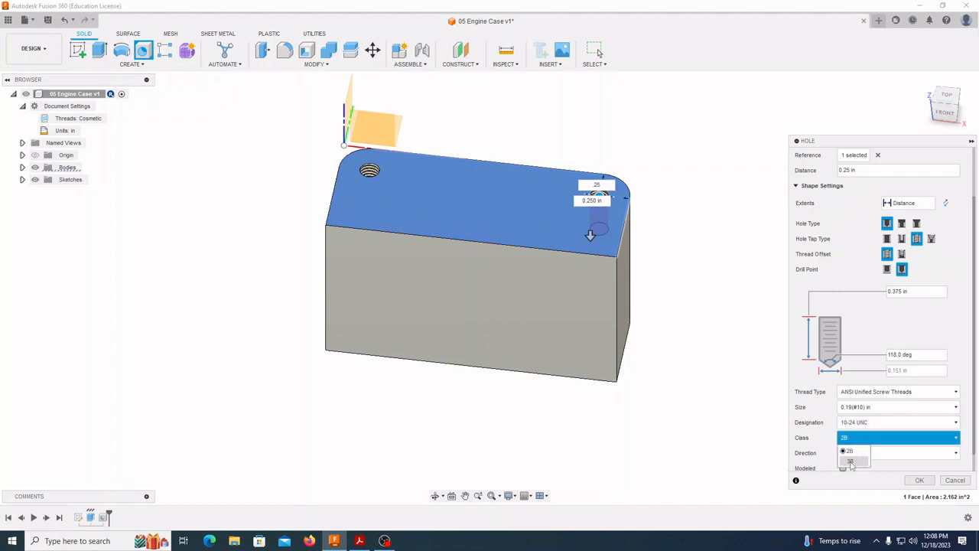
{"action": "left_click", "coordinate": [852, 464]}
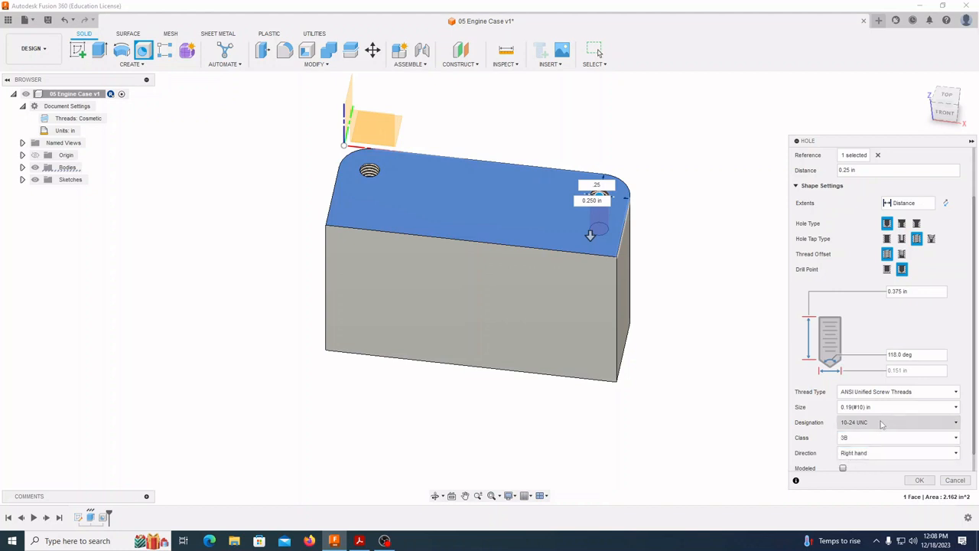
{"action": "left_click", "coordinate": [919, 480]}
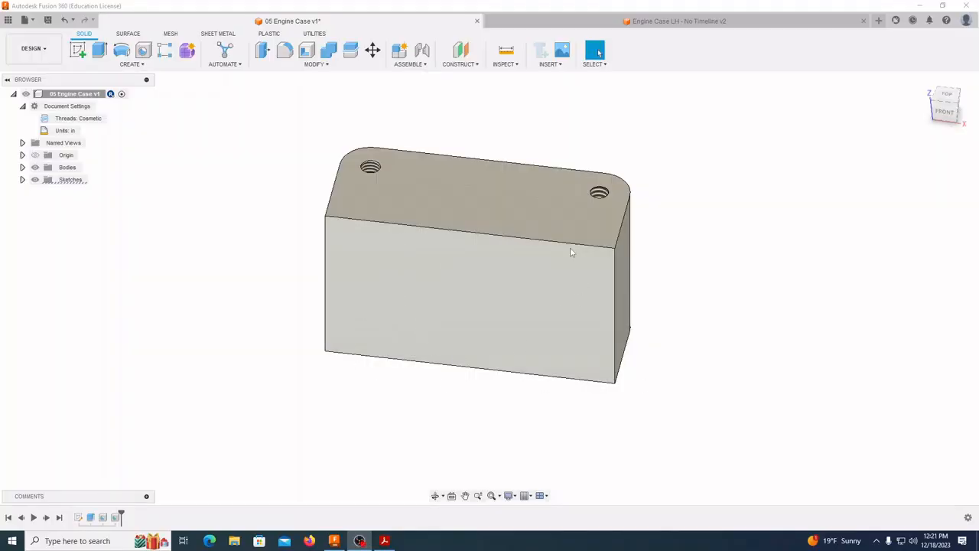
Consult the Engine Case LH drawing in Acrobat, and start a sketch on the block's front face in Fusion 360
{"action": "left_click", "coordinate": [384, 541]}
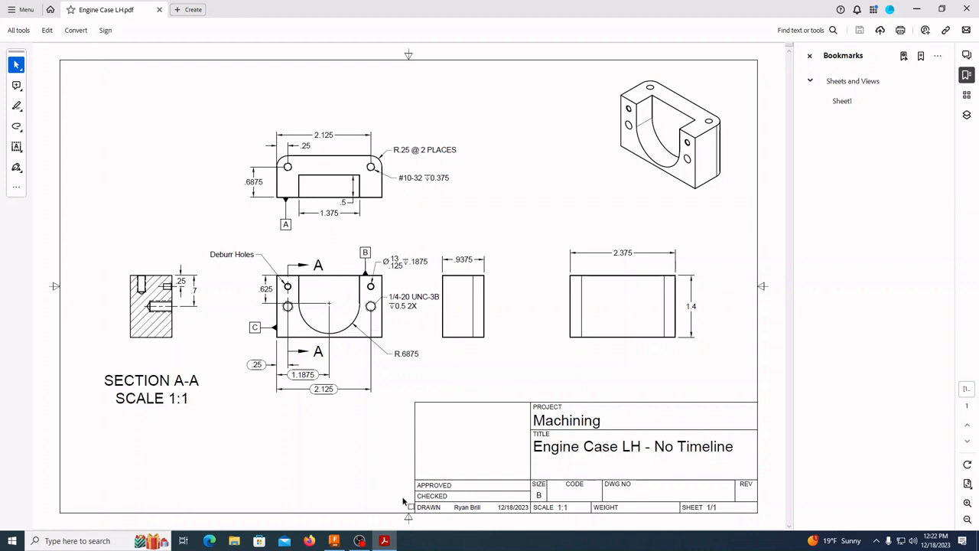
{"action": "left_click", "coordinate": [334, 541]}
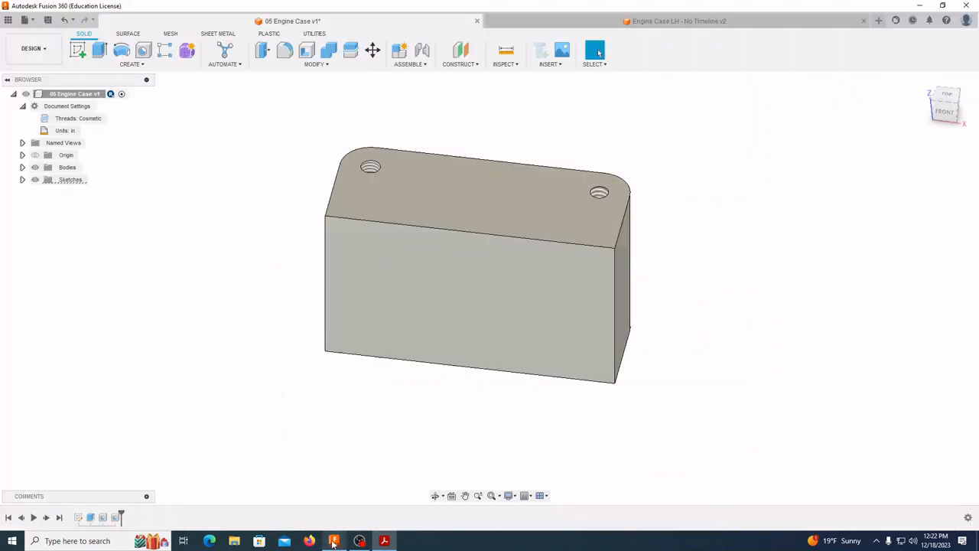
{"action": "left_click", "coordinate": [76, 51]}
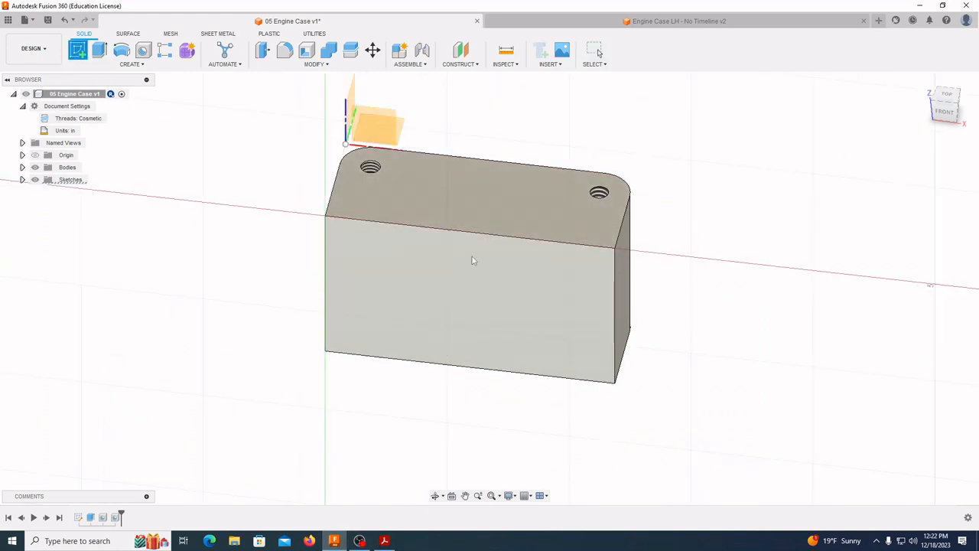
{"action": "left_click", "coordinate": [450, 287]}
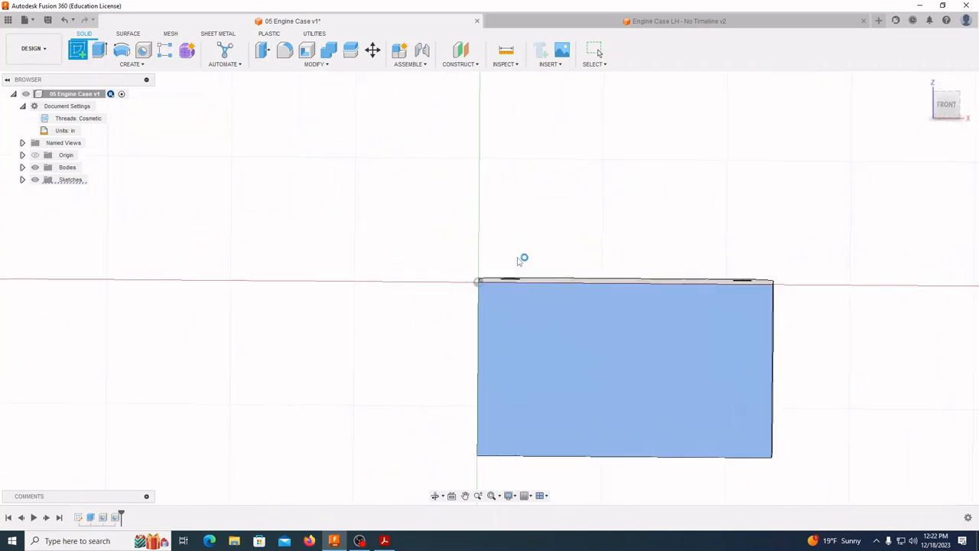
{"action": "middle_click_drag", "start_coordinate": [650, 325], "coordinate": [488, 244]}
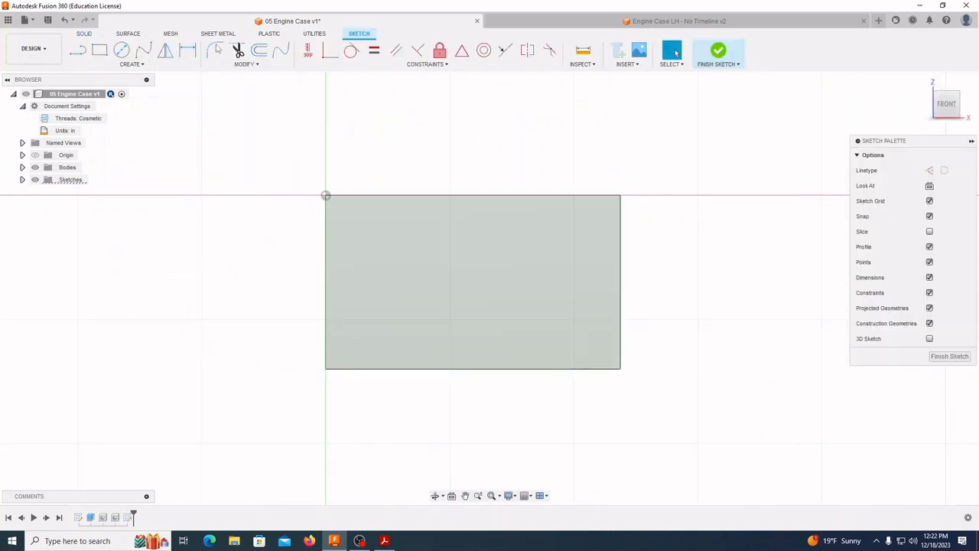
Sketch a circle 1.375 in in diameter near the middle of the block's front face
{"action": "left_click", "coordinate": [122, 51]}
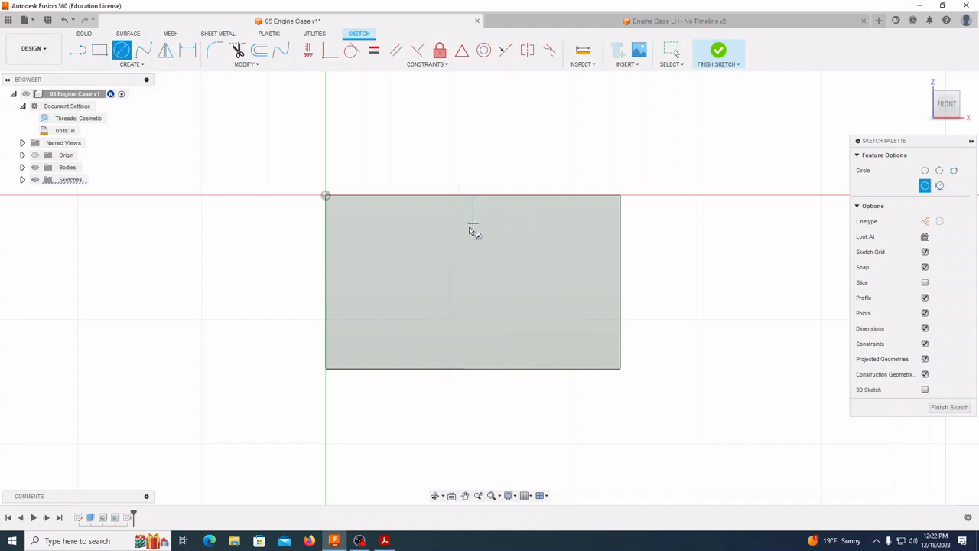
{"action": "left_click", "coordinate": [472, 289]}
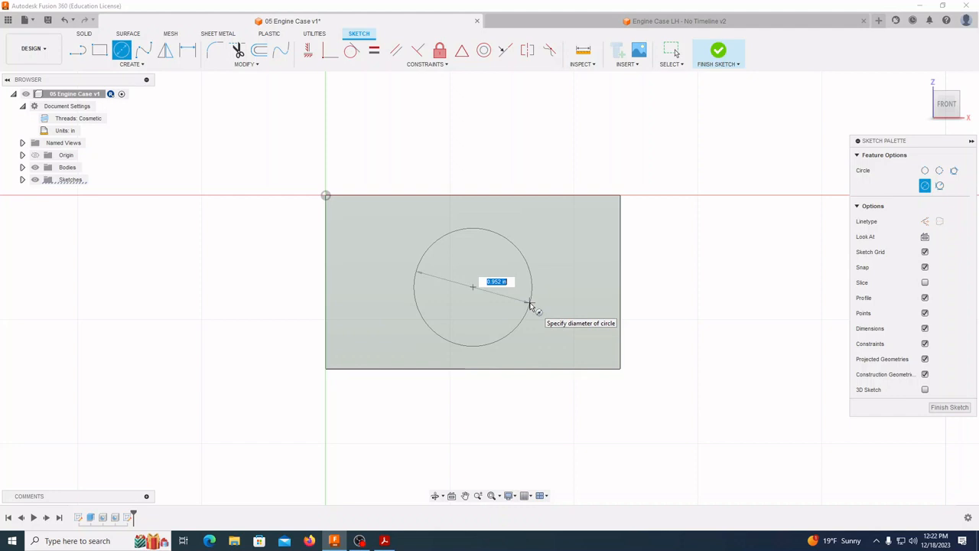
{"action": "type", "text": "1.375"}
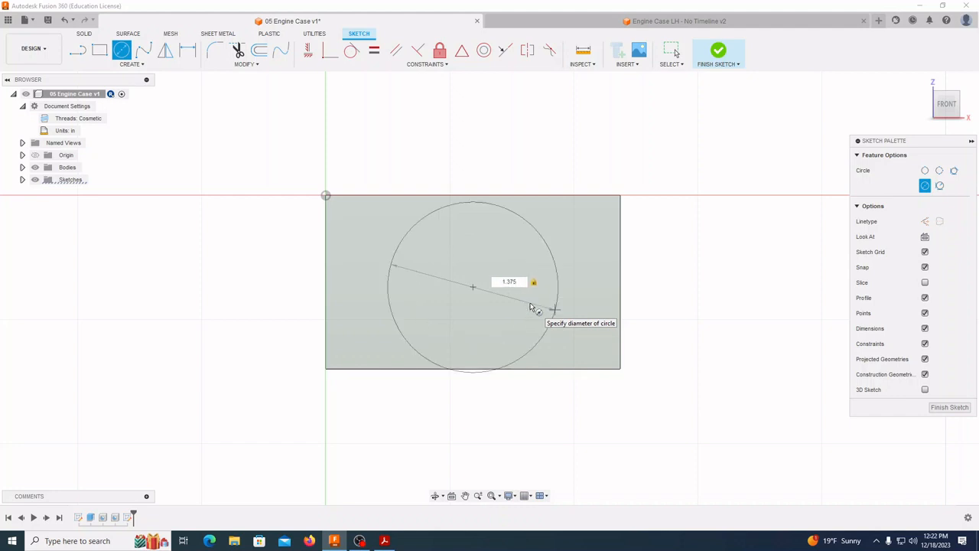
{"action": "key", "text": "Return"}
{"action": "key", "text": "Escape"}
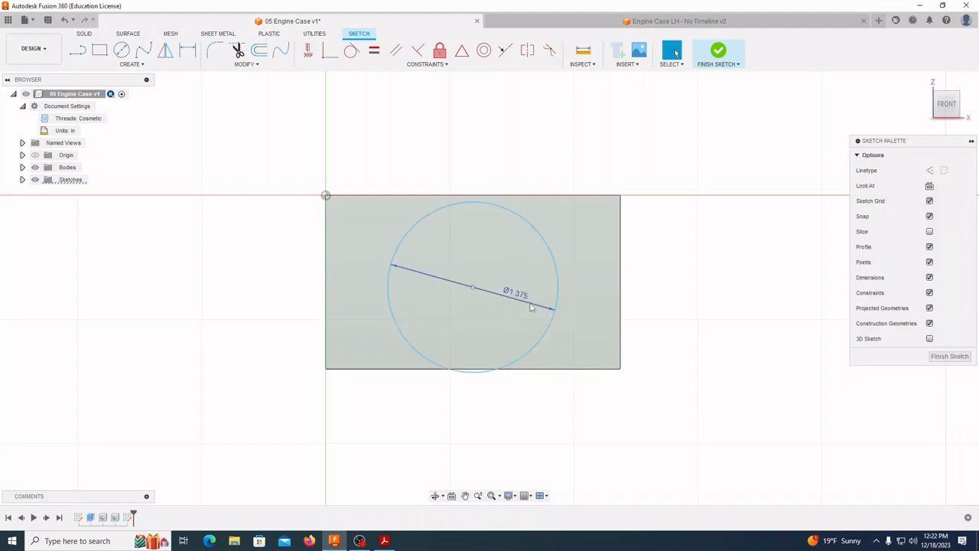
Draw two vertical lines from the circle's left and right sides up to the front face's top edge
{"action": "left_click", "coordinate": [80, 52]}
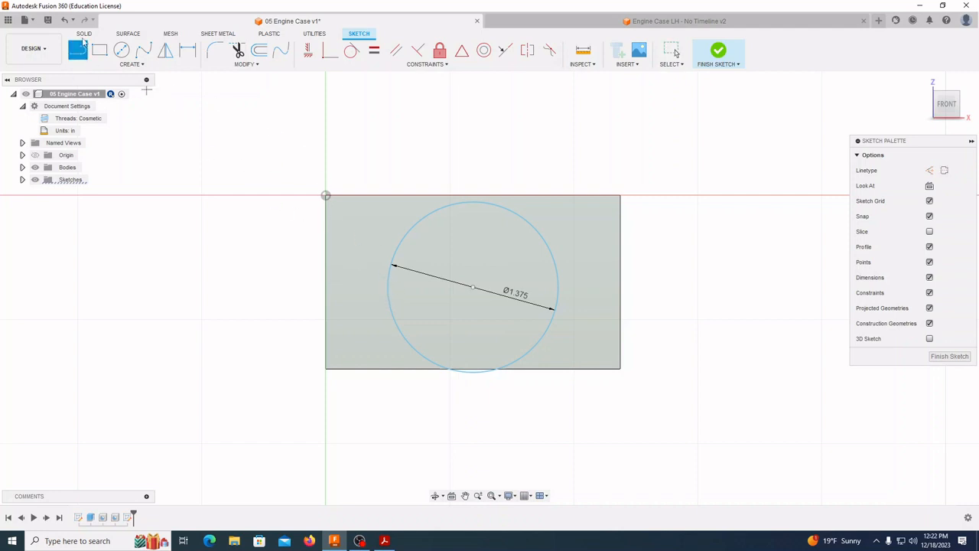
{"action": "left_click", "coordinate": [388, 282]}
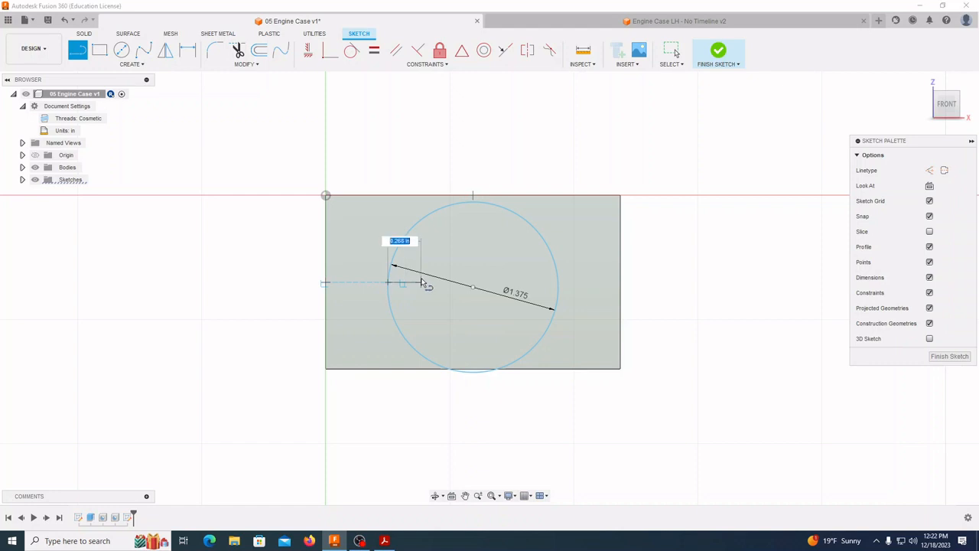
{"action": "left_click", "coordinate": [388, 195]}
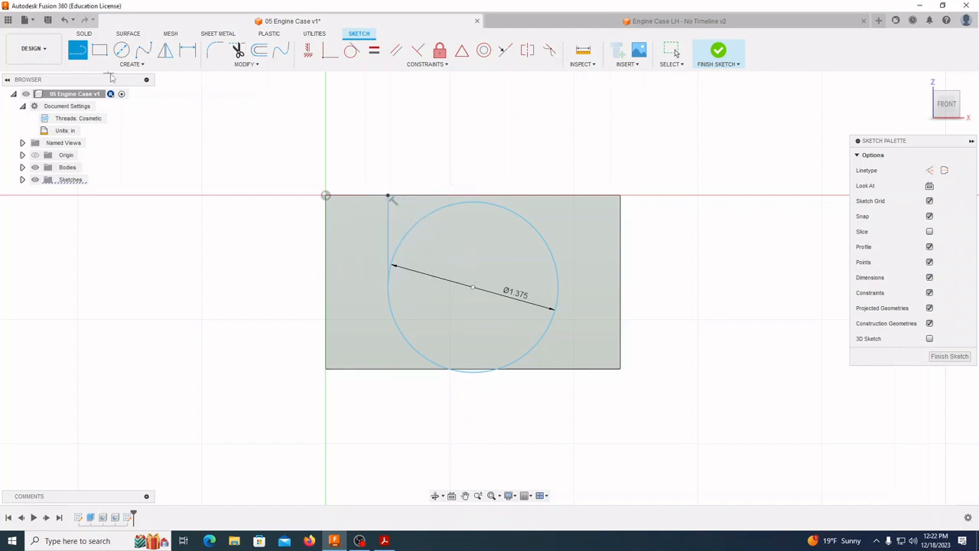
{"action": "left_click", "coordinate": [557, 282]}
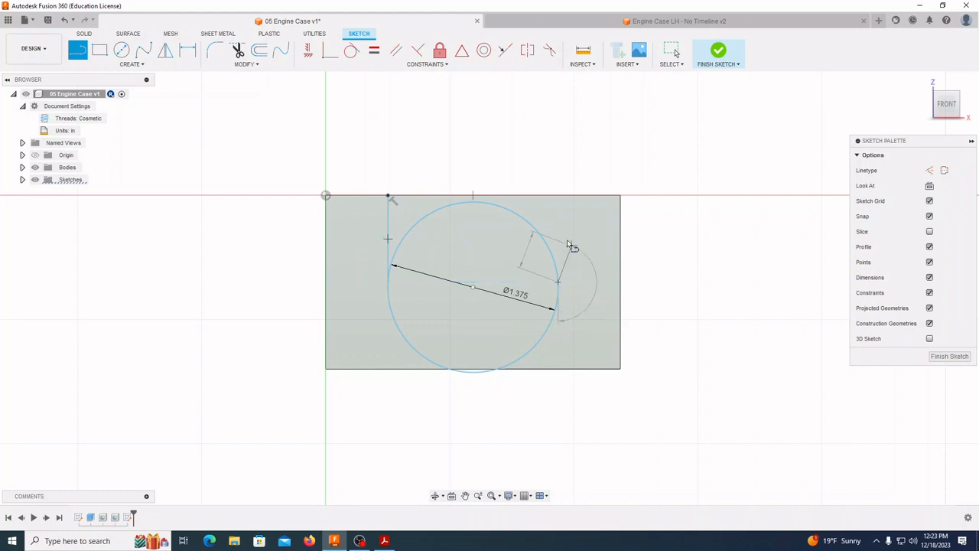
{"action": "left_click", "coordinate": [557, 196]}
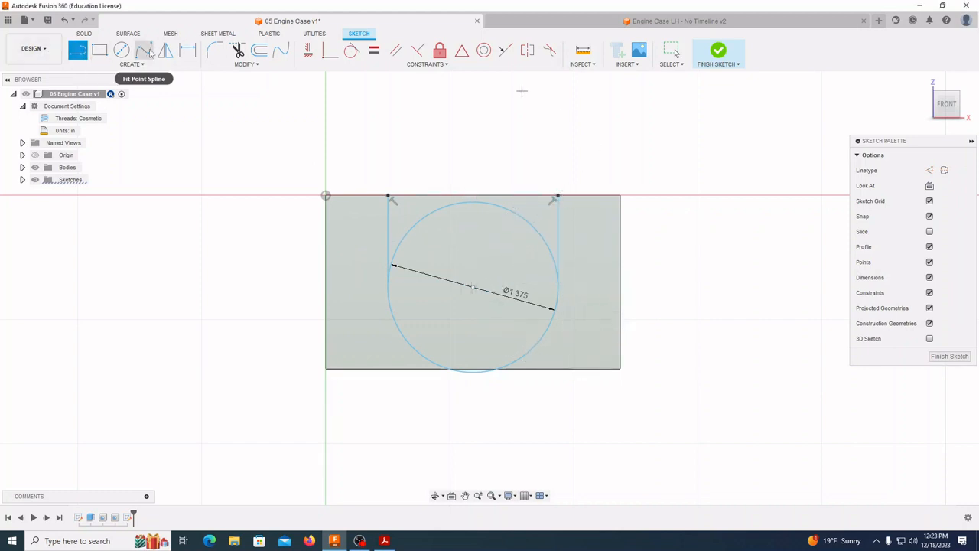
Dimension the circle's centre 1.188 in horizontally from the front face's left edge
{"action": "left_click", "coordinate": [187, 50]}
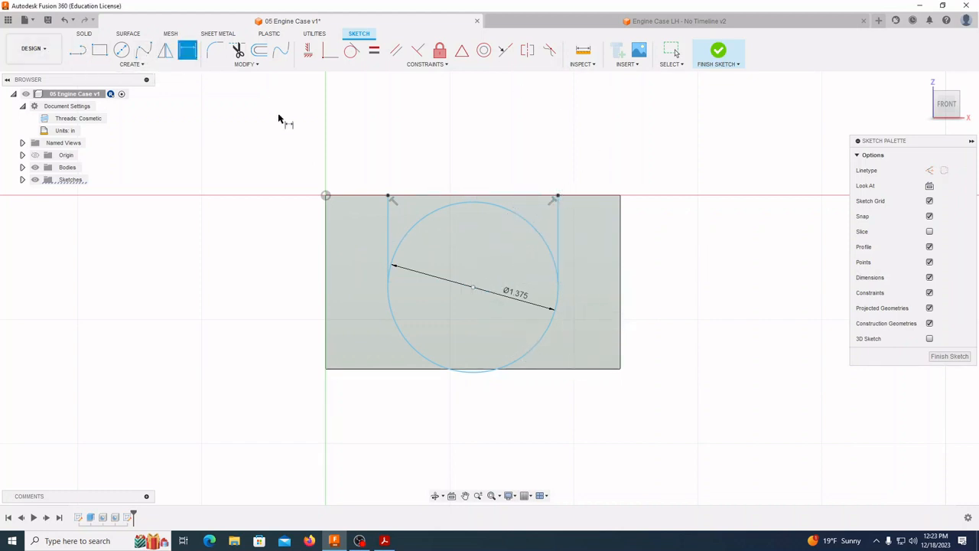
{"action": "left_click", "coordinate": [473, 288]}
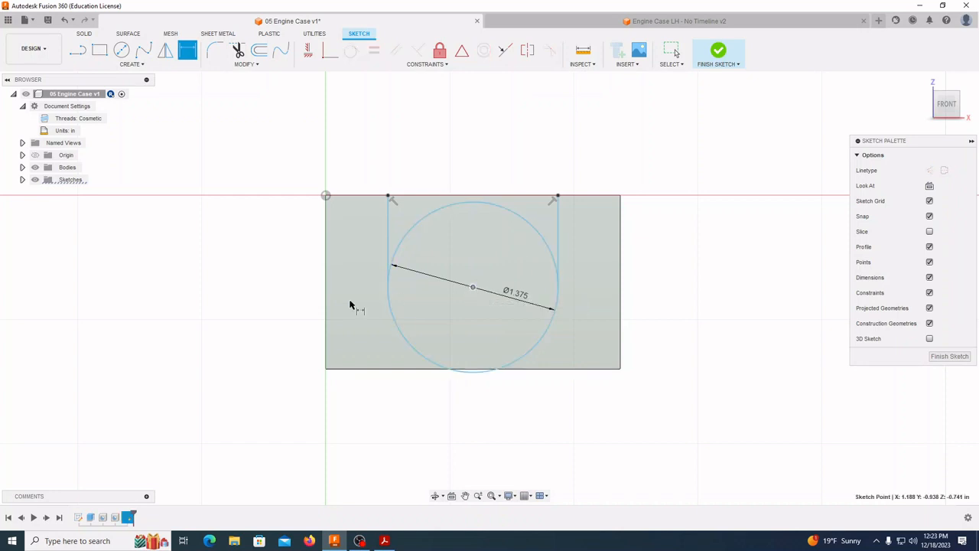
{"action": "left_click", "coordinate": [326, 304]}
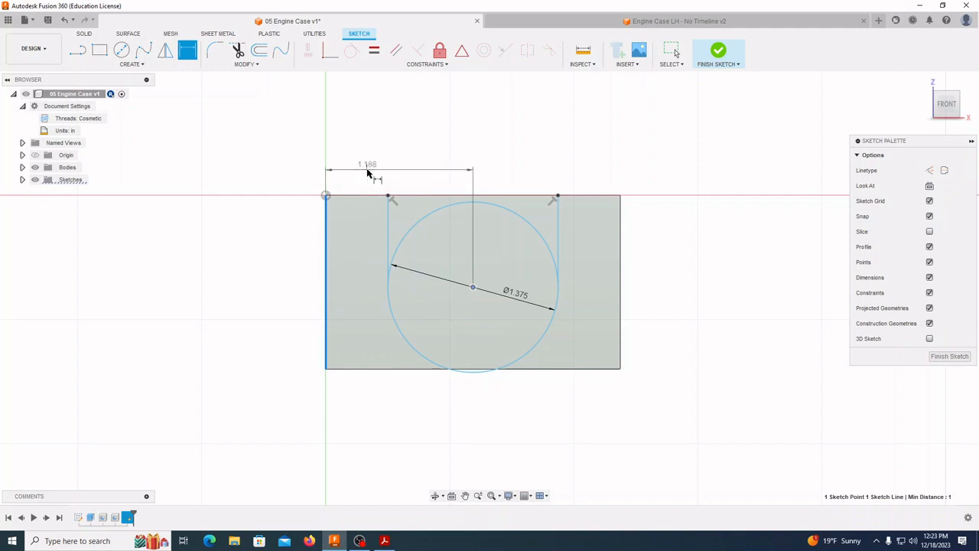
{"action": "left_click", "coordinate": [370, 171]}
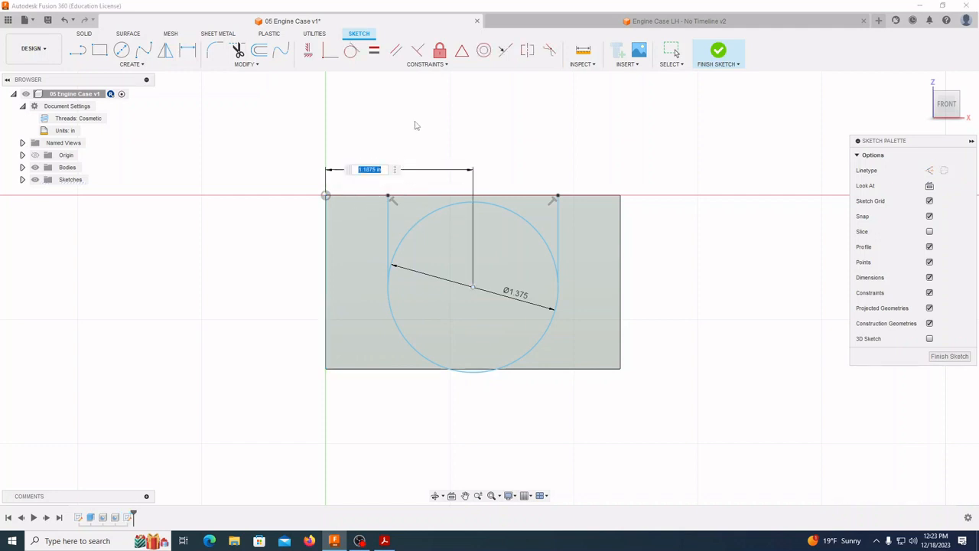
{"action": "type", "text": "1"}
{"action": "key", "text": "Return"}
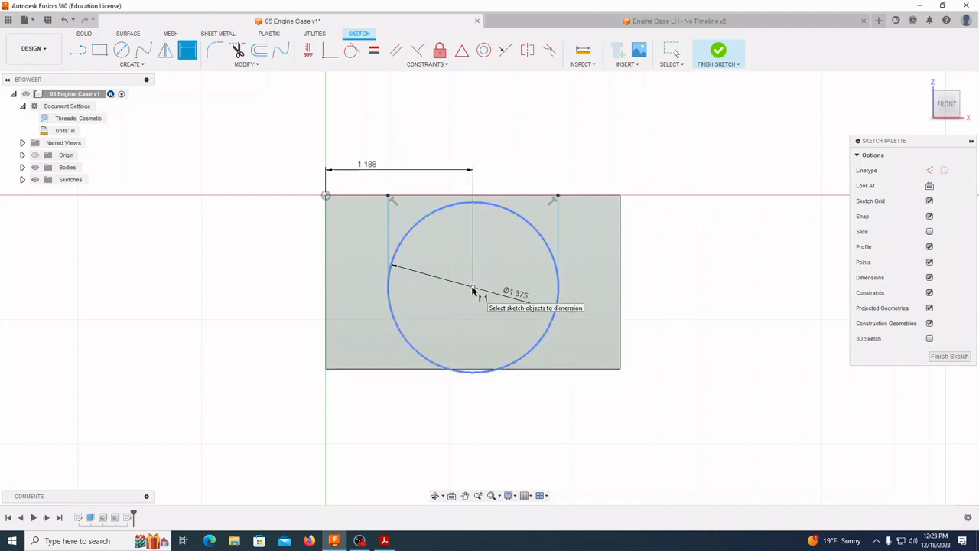
Dimension the circle's centre .625 in below the front face's top edge
{"action": "left_click", "coordinate": [375, 196]}
{"action": "left_click", "coordinate": [287, 244]}
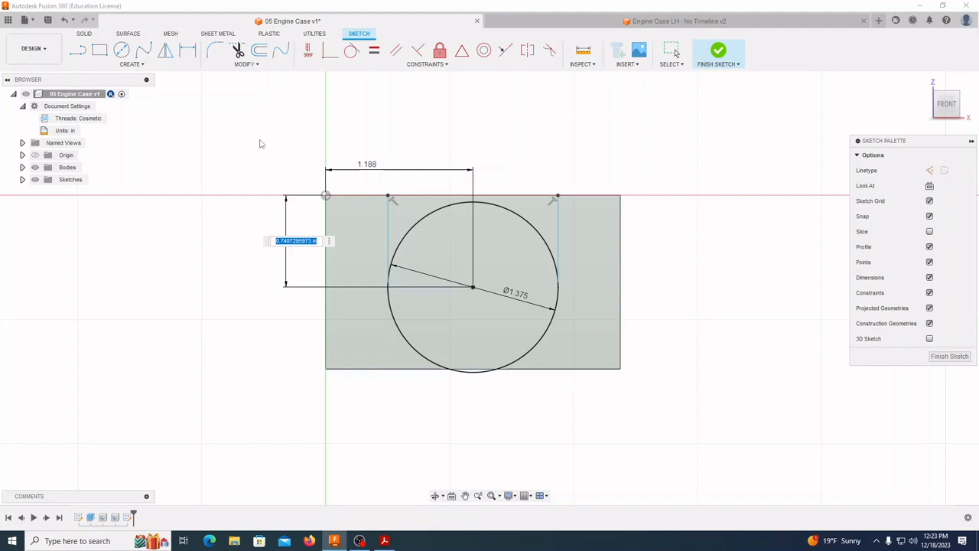
{"action": "key", "text": "BackSpace"}
{"action": "type", "text": ".625"}
{"action": "key", "text": "Return"}
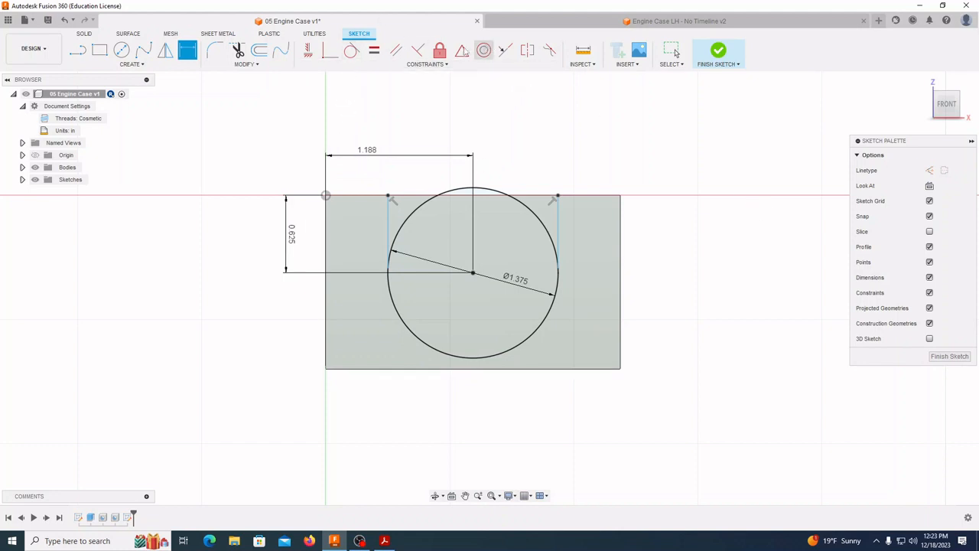
Apply tangent constraints between the circle and both vertical lines
{"action": "left_click", "coordinate": [352, 50]}
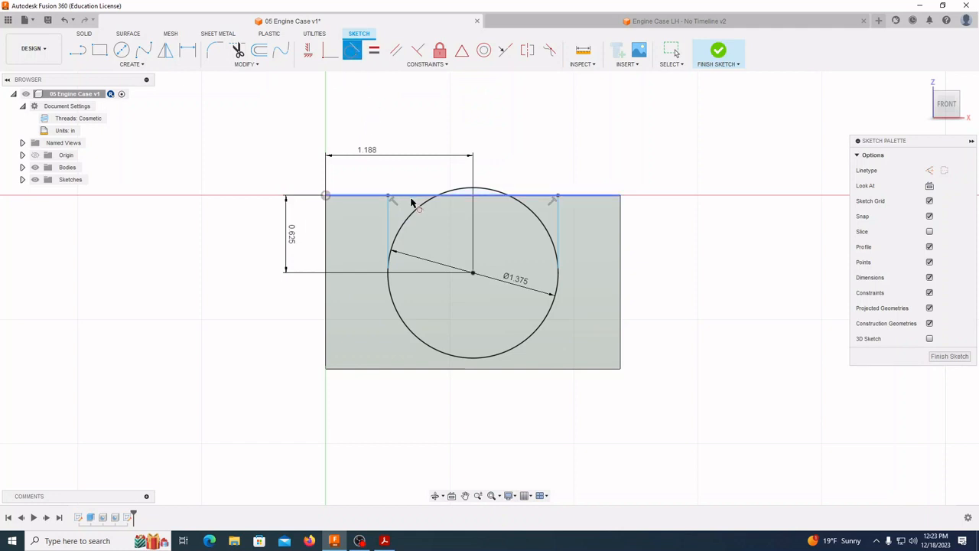
{"action": "left_click", "coordinate": [388, 226]}
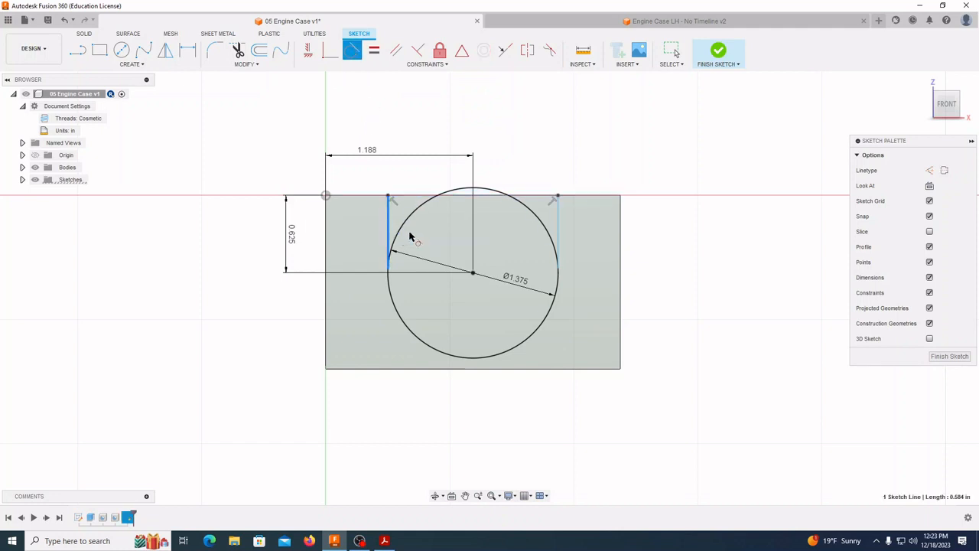
{"action": "left_click", "coordinate": [399, 228]}
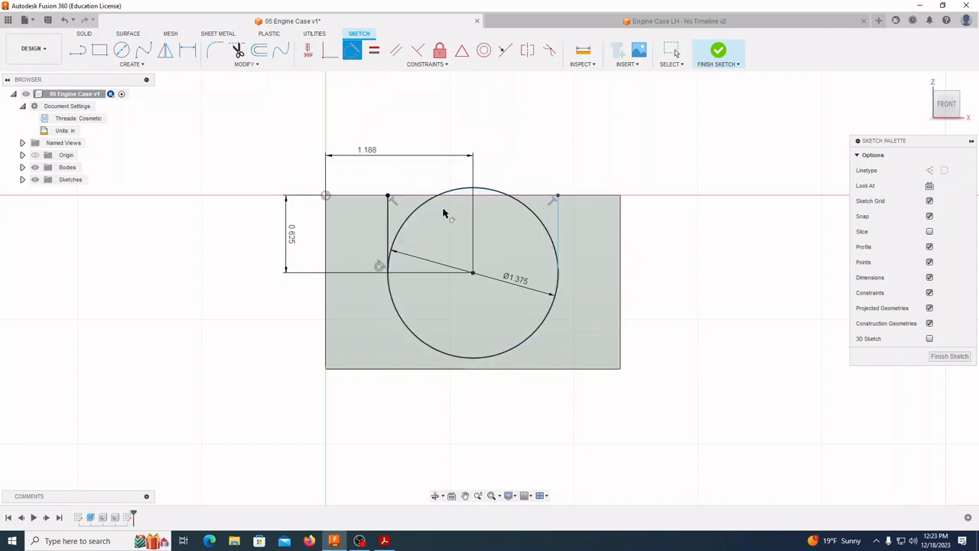
{"action": "left_click", "coordinate": [559, 229]}
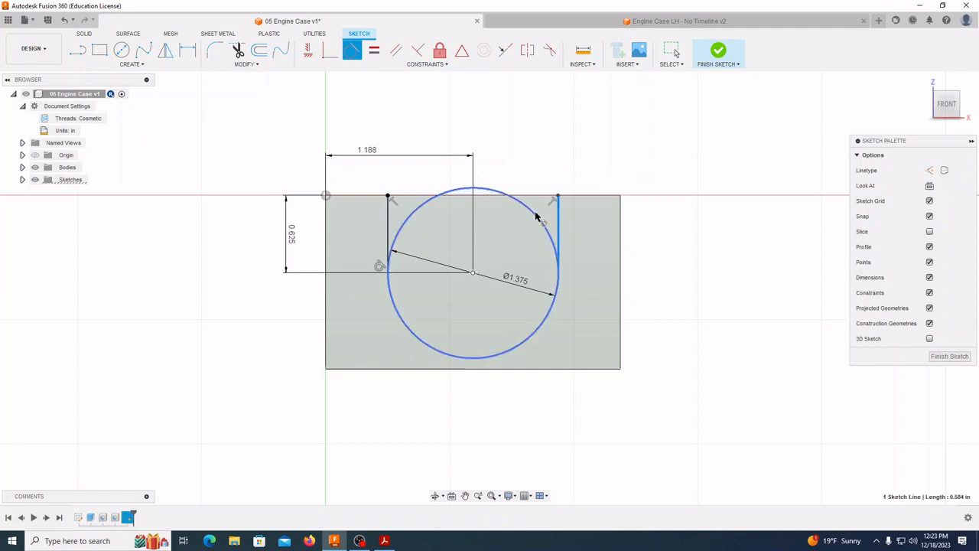
{"action": "left_click", "coordinate": [537, 220]}
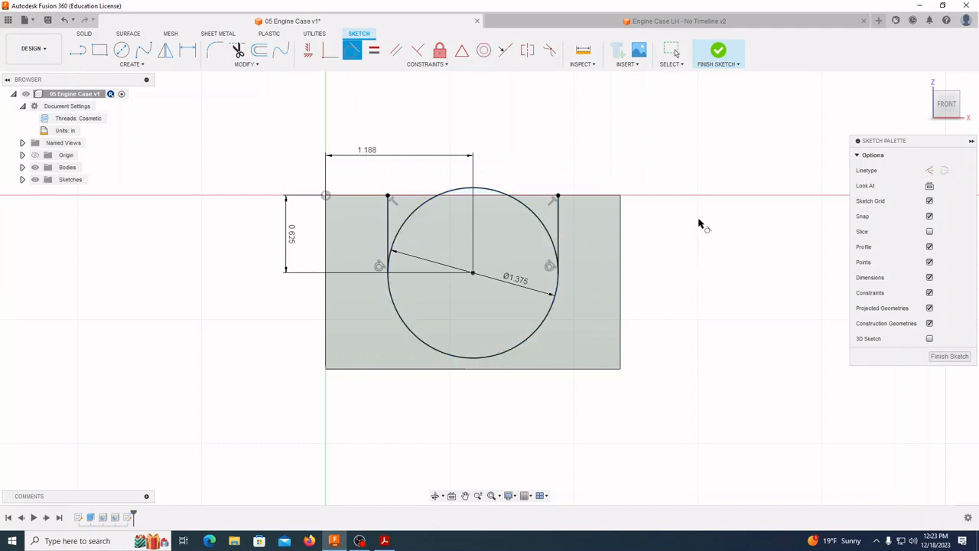
Trim away the circle's upper arc segments between the two vertical lines, leaving a U-shaped outline
{"action": "left_click", "coordinate": [238, 50]}
{"action": "left_click", "coordinate": [404, 210]}
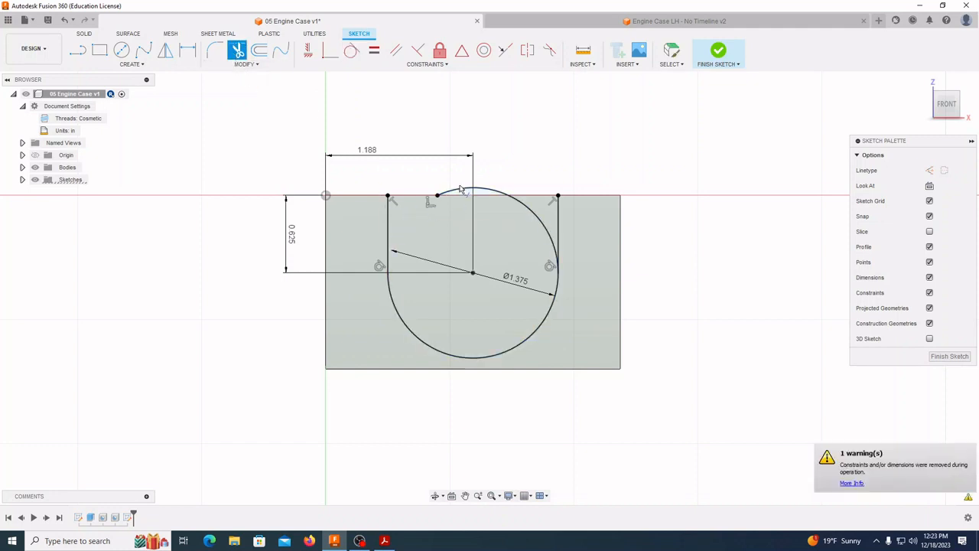
{"action": "left_click", "coordinate": [462, 192]}
{"action": "left_click", "coordinate": [543, 226]}
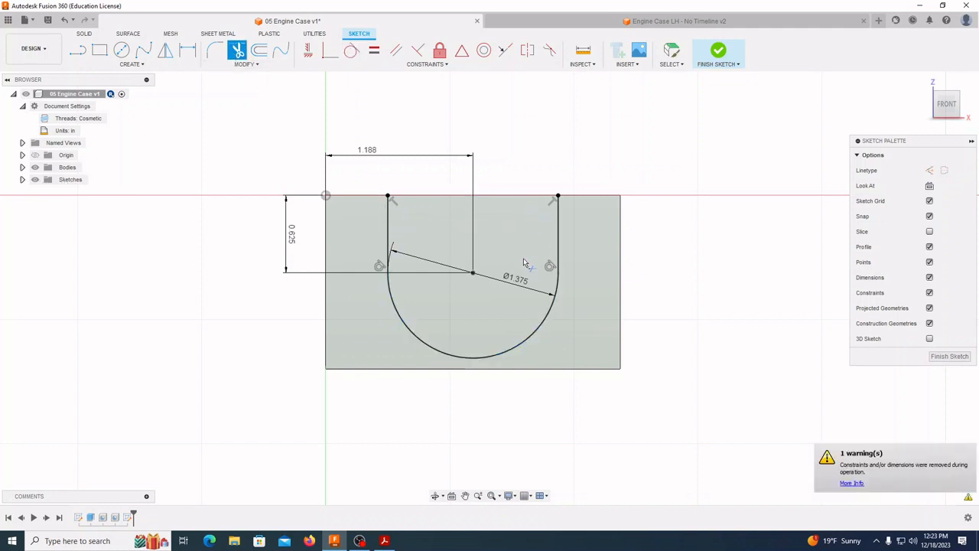
Close the U-shaped outline with a line joining the upper ends of its vertical sides, and finish the sketch
{"action": "left_click", "coordinate": [77, 51]}
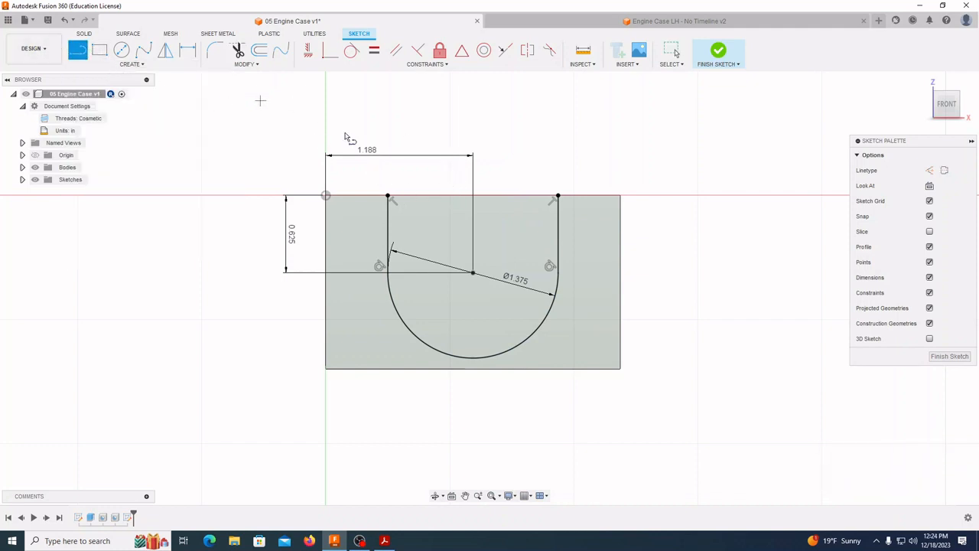
{"action": "left_click", "coordinate": [388, 196]}
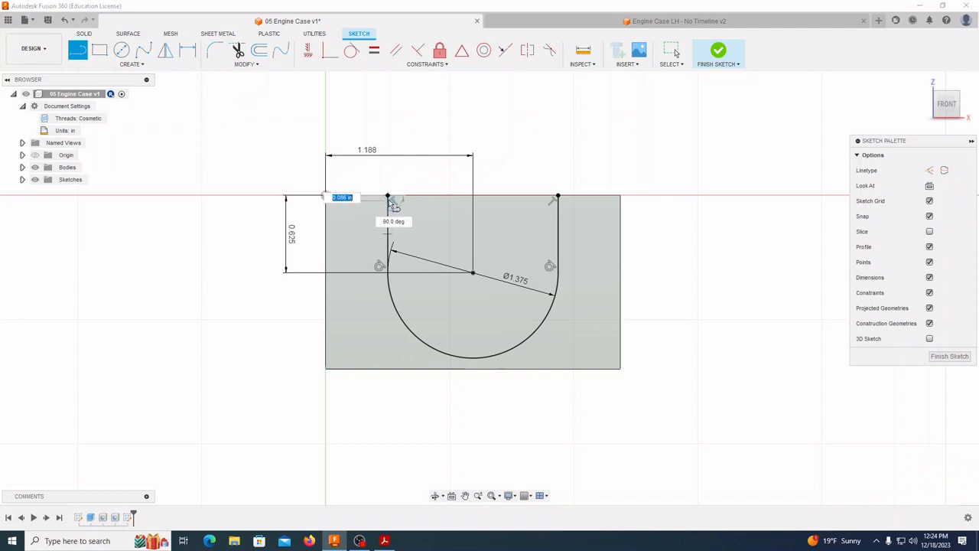
{"action": "double_click", "coordinate": [557, 196]}
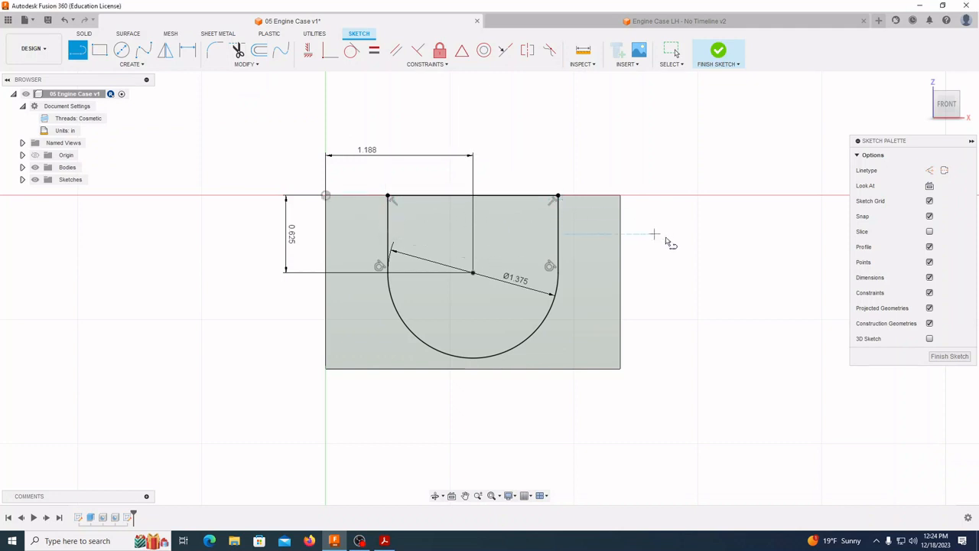
{"action": "left_click", "coordinate": [949, 357]}
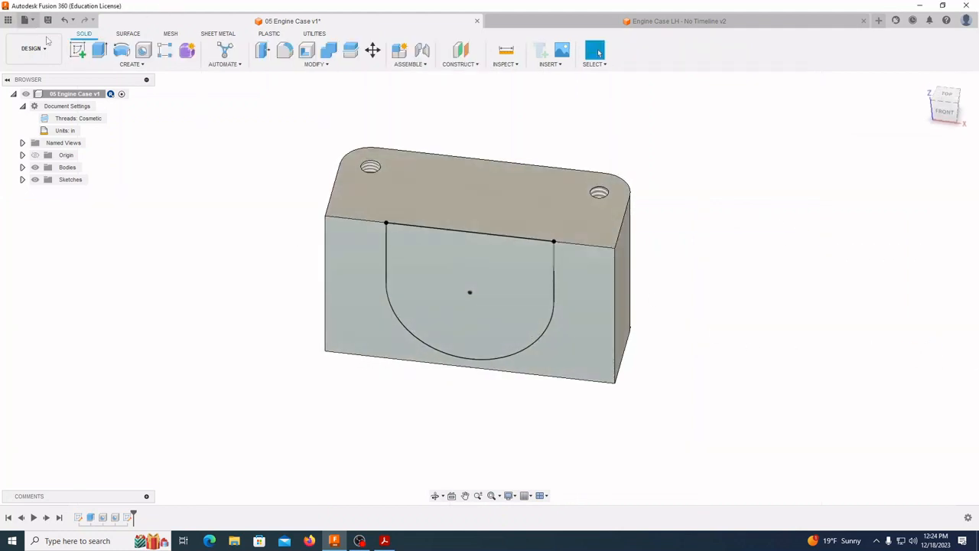
Extrude the U-shaped profile -.5 in into the block as a Cut to form the front pocket
{"action": "left_click", "coordinate": [99, 51]}
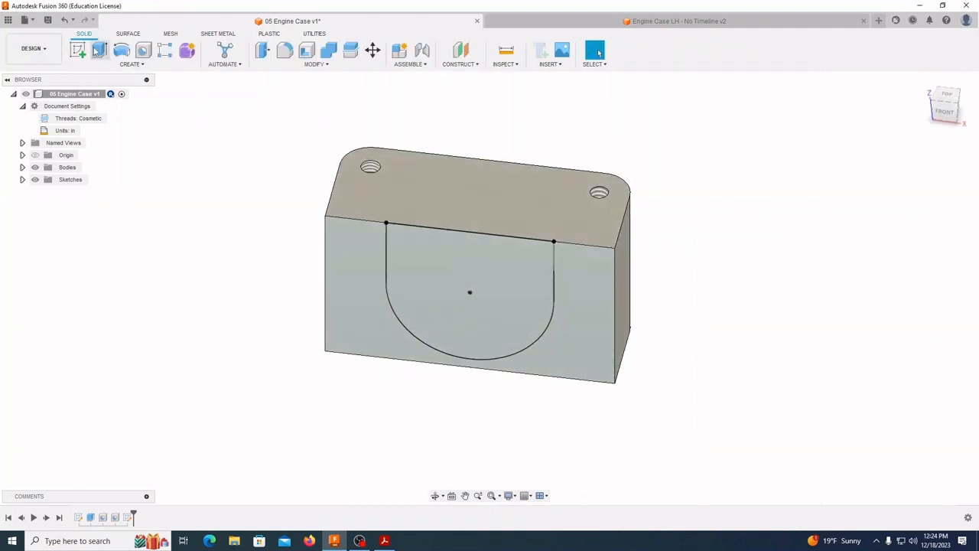
{"action": "left_click", "coordinate": [501, 267]}
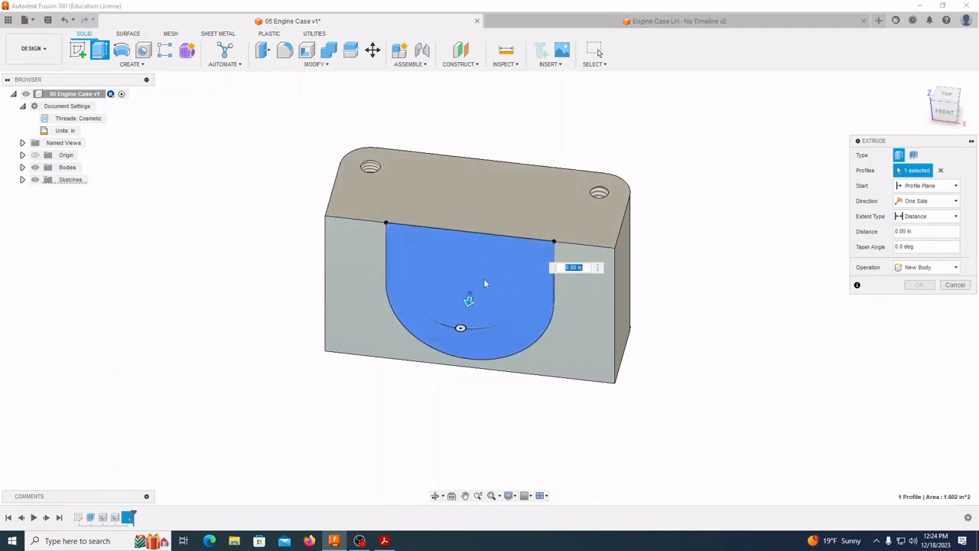
{"action": "type", "text": "-"}
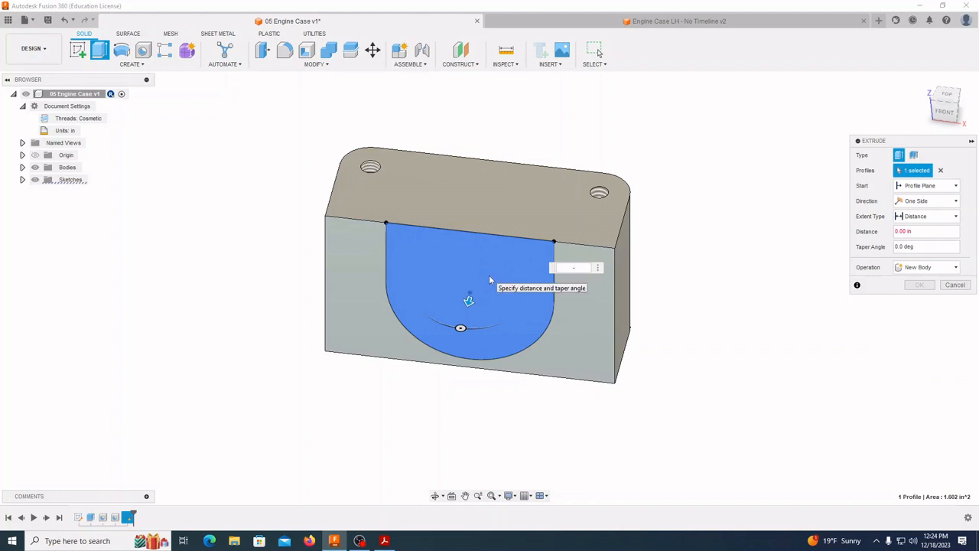
{"action": "type", "text": ".5"}
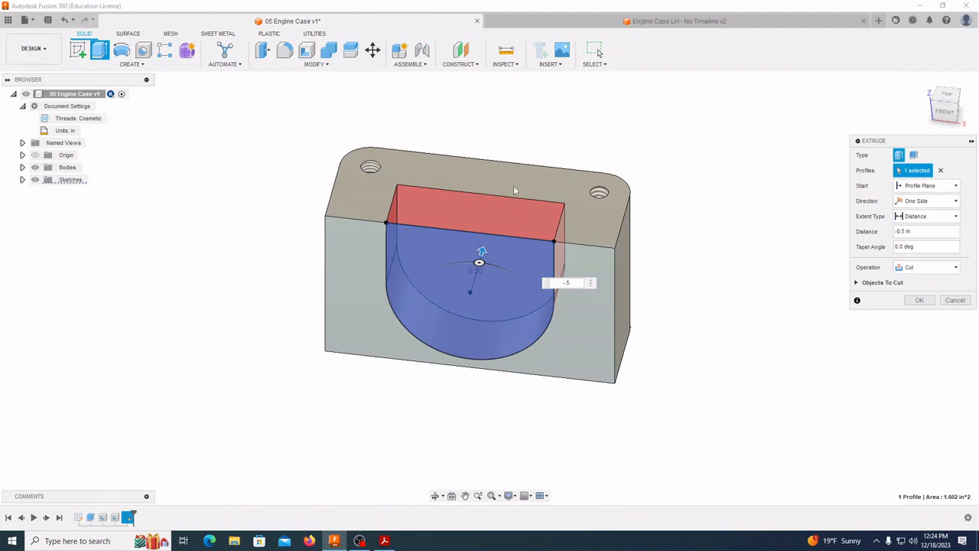
{"action": "left_click", "coordinate": [926, 269]}
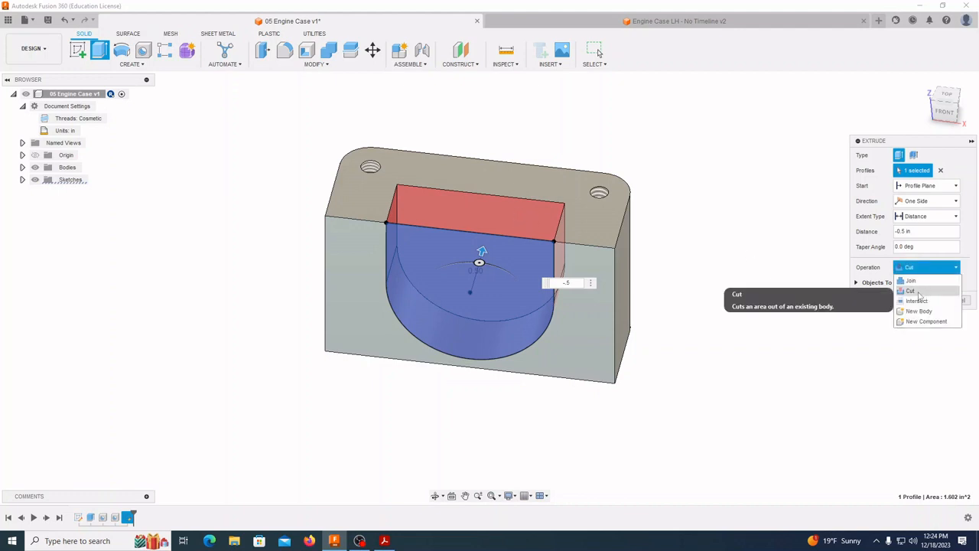
{"action": "left_click", "coordinate": [918, 292]}
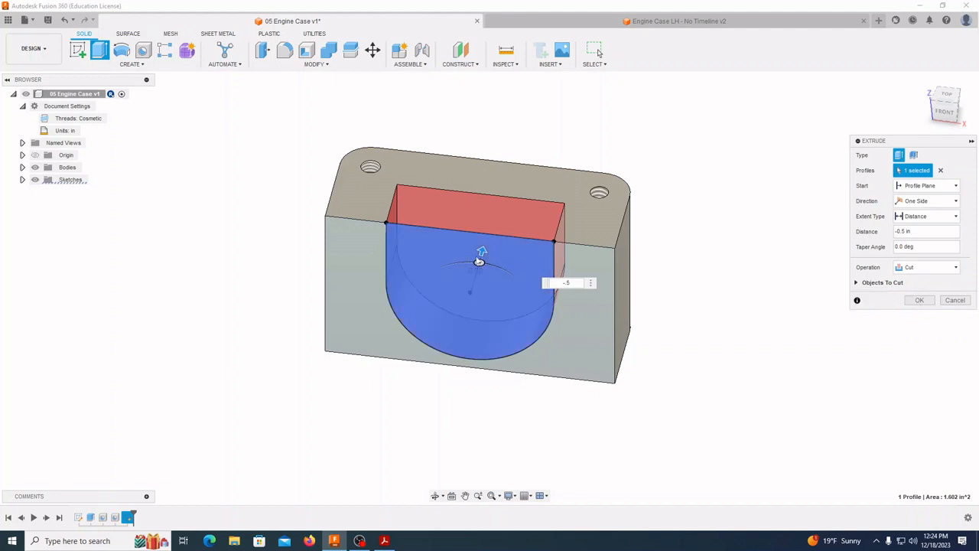
{"action": "left_click", "coordinate": [919, 301]}
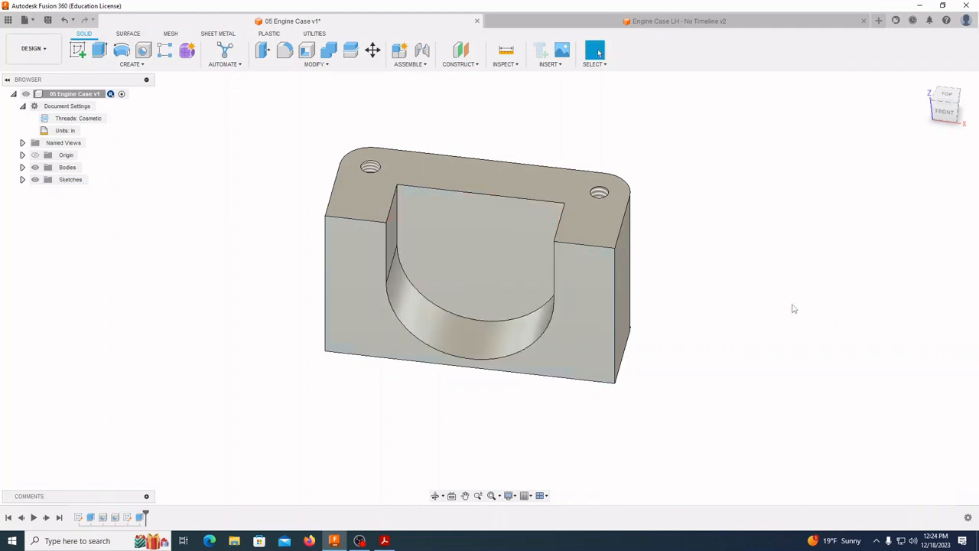
{"action": "middle_click_drag", "start_coordinate": [484, 329], "coordinate": [485, 329], "text": "shift"}
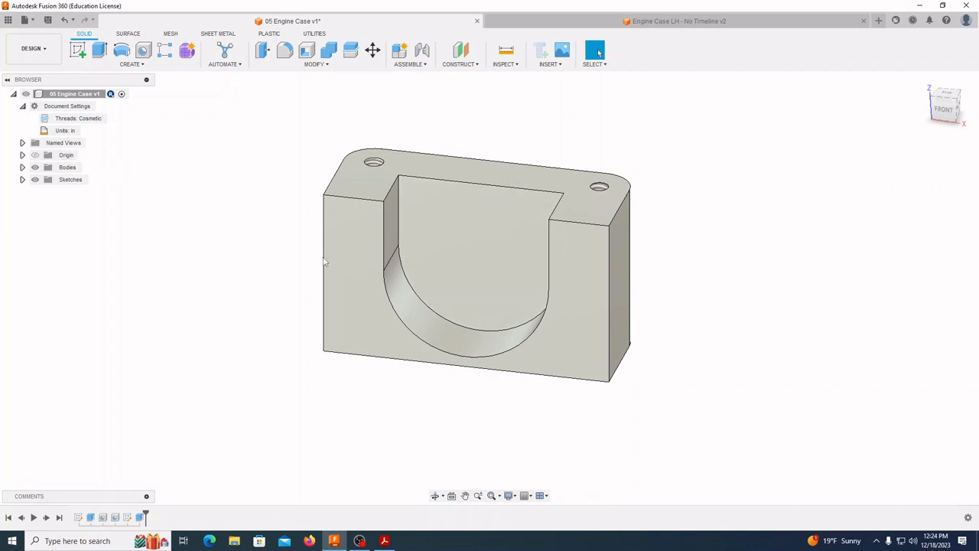
Switch to the PDF drawing in Acrobat, check the small front-hole diameter and depth callout, and return to Fusion 360
{"action": "left_click", "coordinate": [385, 541]}
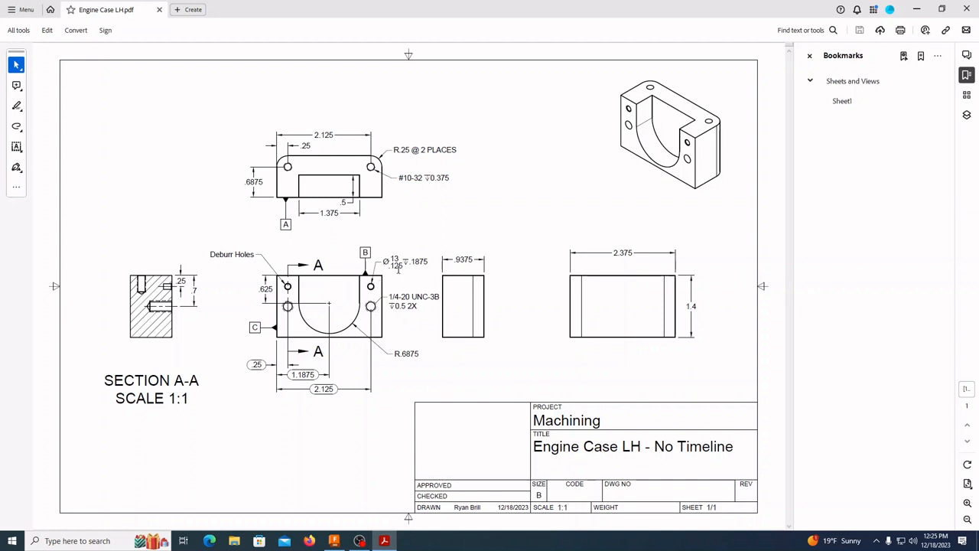
{"action": "left_click_drag", "start_coordinate": [391, 267], "coordinate": [402, 267]}
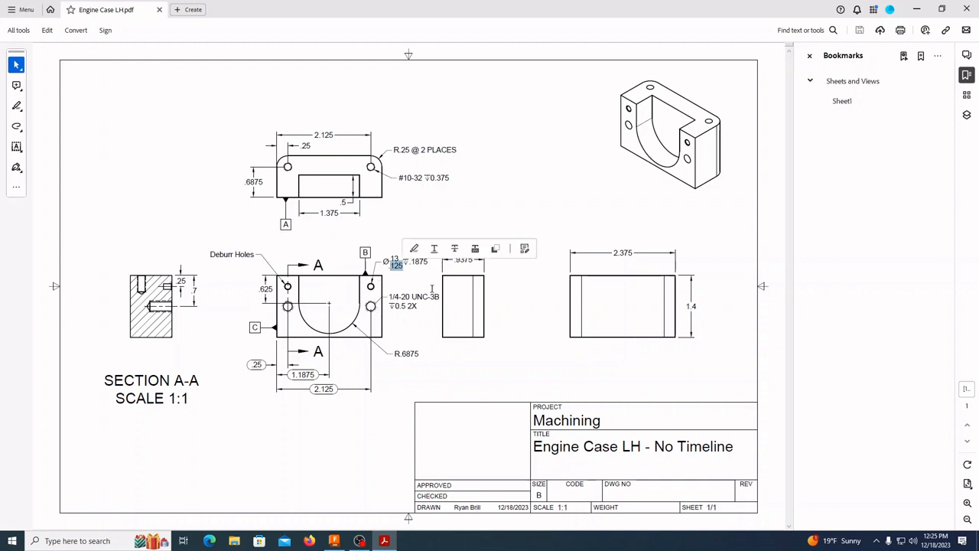
{"action": "left_click", "coordinate": [403, 276]}
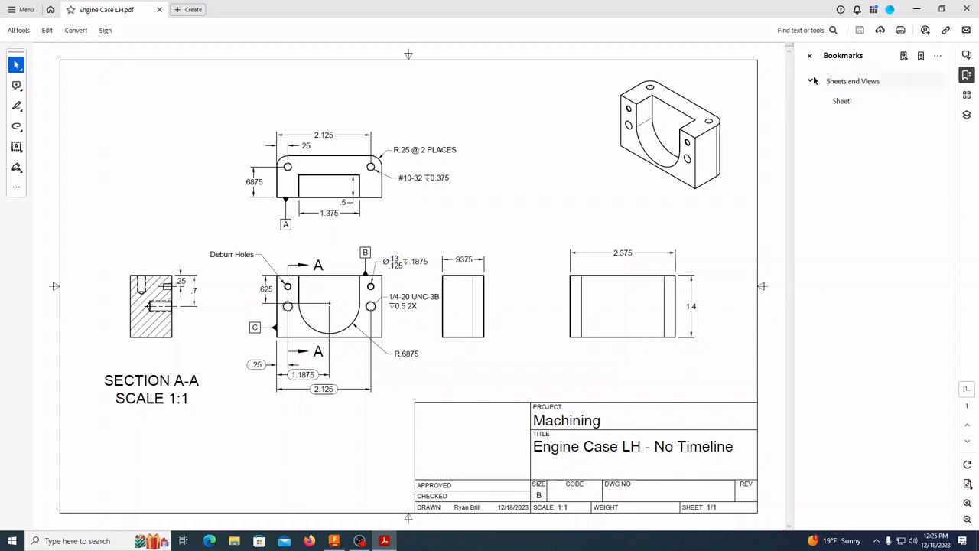
{"action": "left_click", "coordinate": [919, 11]}
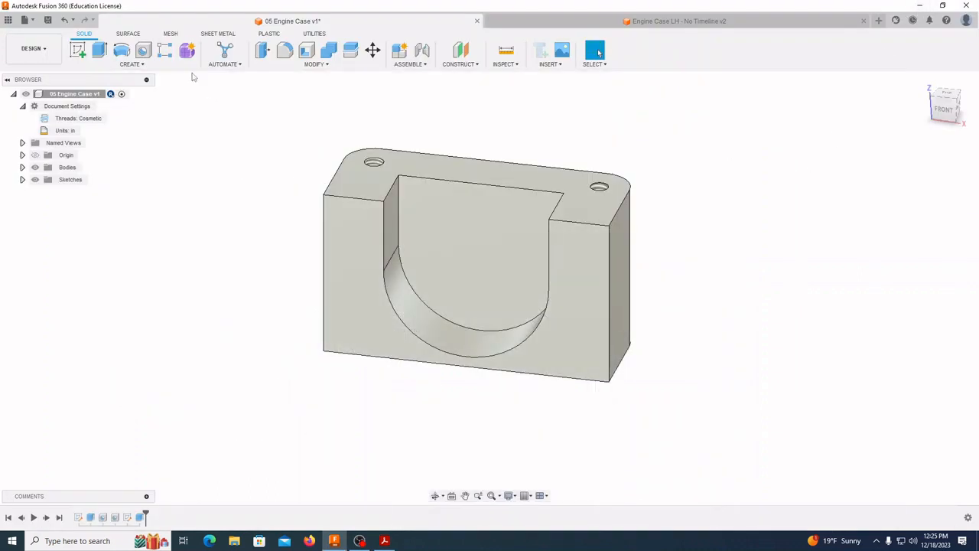
Place a hole on the front face beside the pocket's left side, 0.25 in from the top edge and 0.25 in from the left edge
{"action": "left_click", "coordinate": [143, 50]}
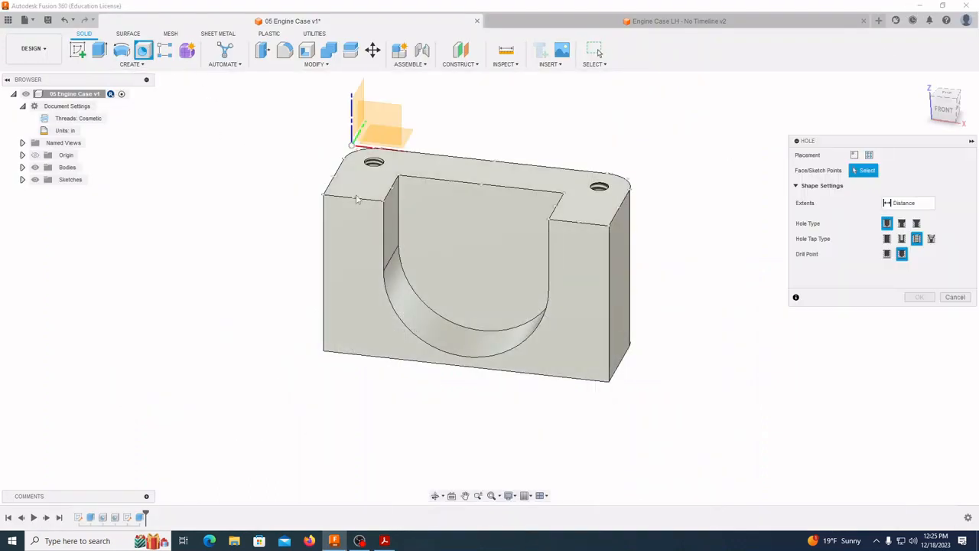
{"action": "left_click", "coordinate": [350, 264]}
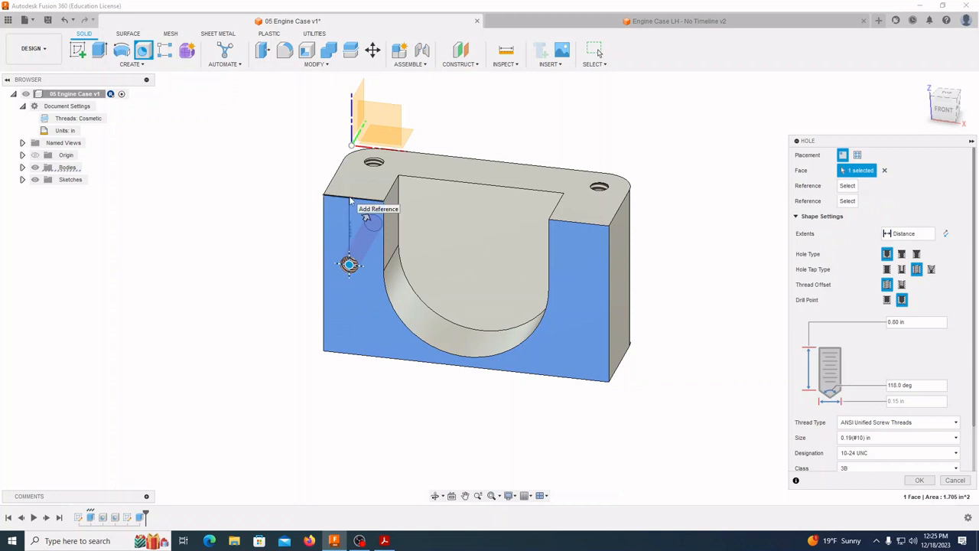
{"action": "left_click", "coordinate": [360, 198]}
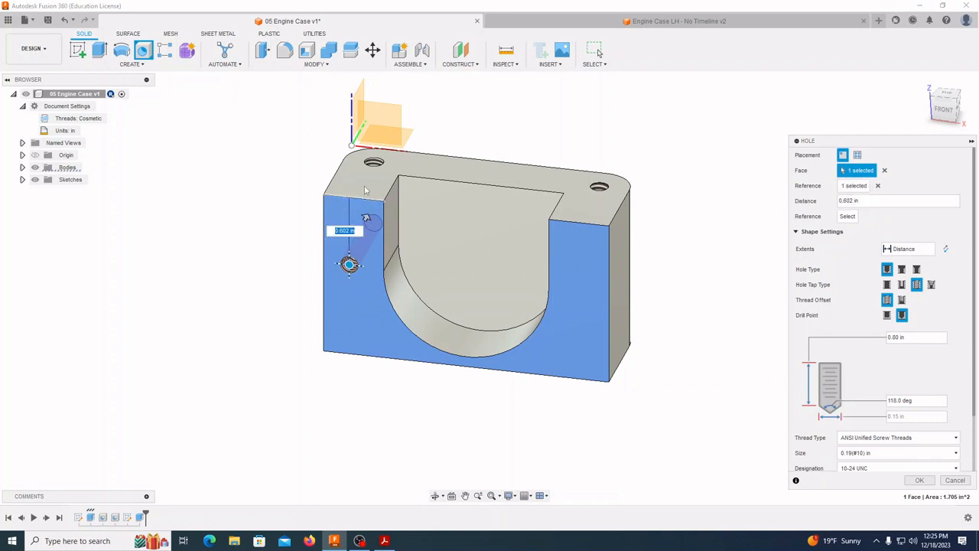
{"action": "type", "text": "1"}
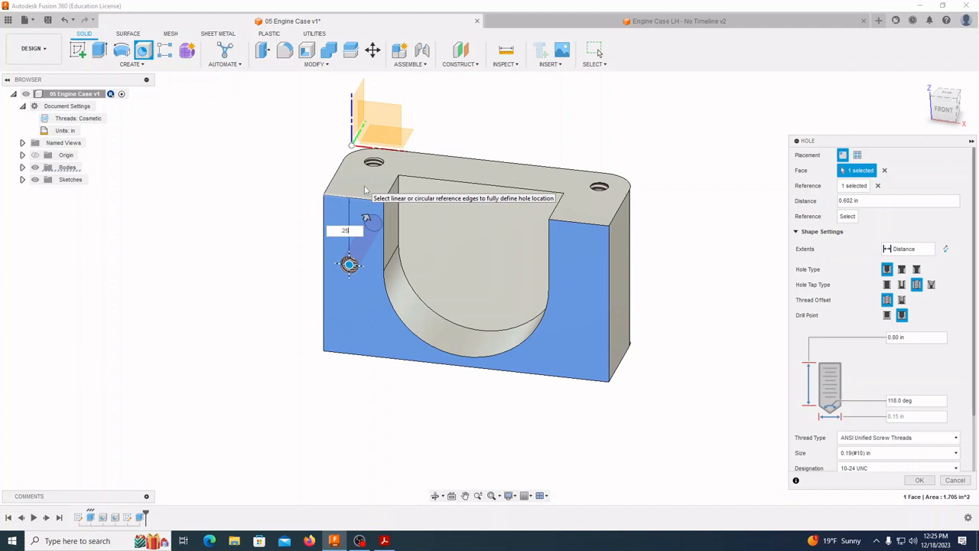
{"action": "type", "text": "25"}
{"action": "key", "text": "Return"}
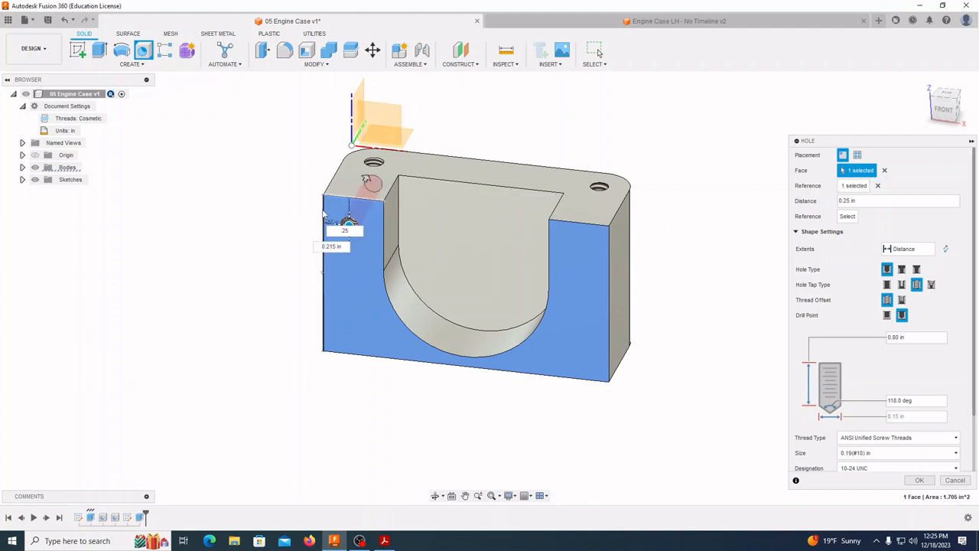
{"action": "left_click", "coordinate": [324, 217]}
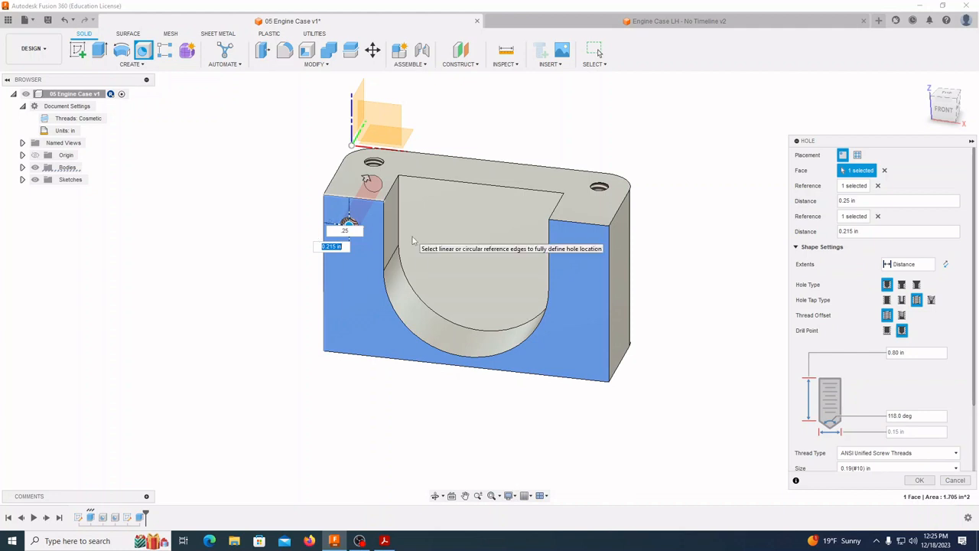
{"action": "key", "text": "BackSpace"}
{"action": "type", "text": ".25"}
{"action": "key", "text": "Return"}
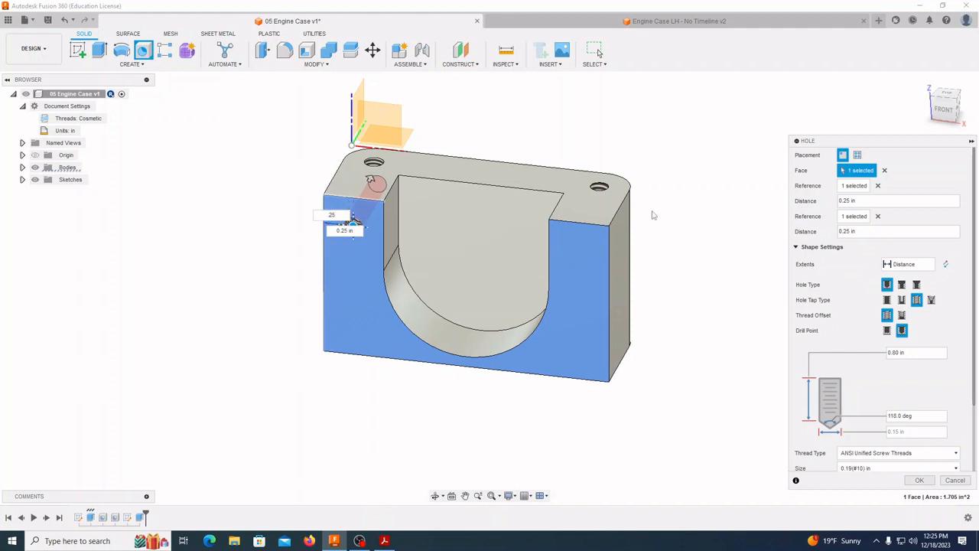
Make it an untapped countersunk hole, 0.1875 in deep and 0.125 in in diameter, with a 0.135 in countersink diameter, and create it
{"action": "scroll", "coordinate": [840, 286], "scroll_direction": "down", "scroll_amount": 1}
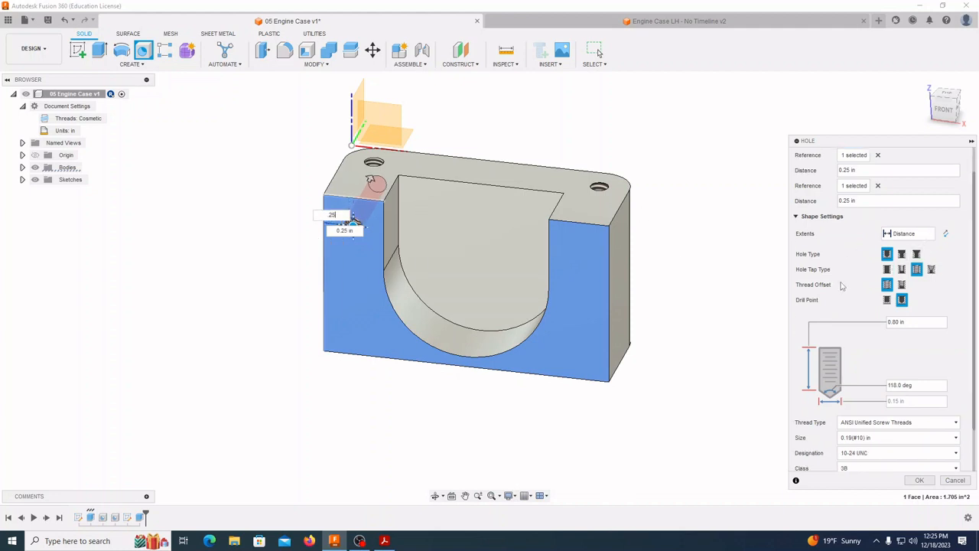
{"action": "left_click", "coordinate": [917, 254]}
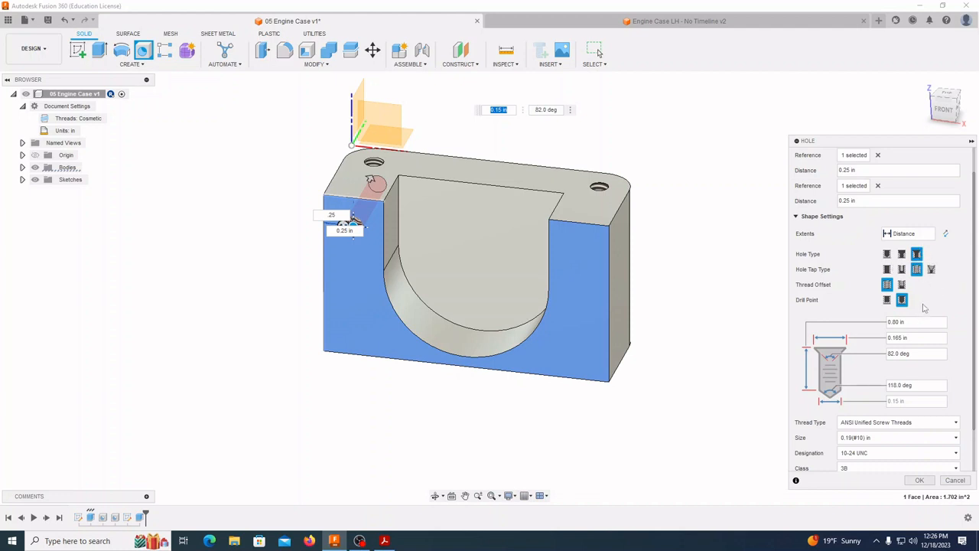
{"action": "left_click", "coordinate": [888, 270]}
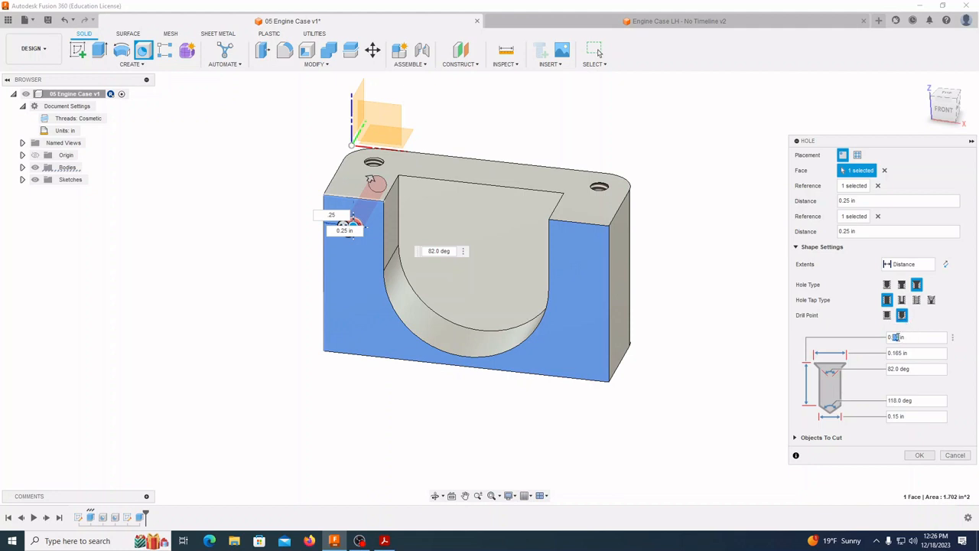
{"action": "double_click", "coordinate": [894, 337]}
{"action": "triple_click", "coordinate": [896, 338]}
{"action": "type", "text": "."}
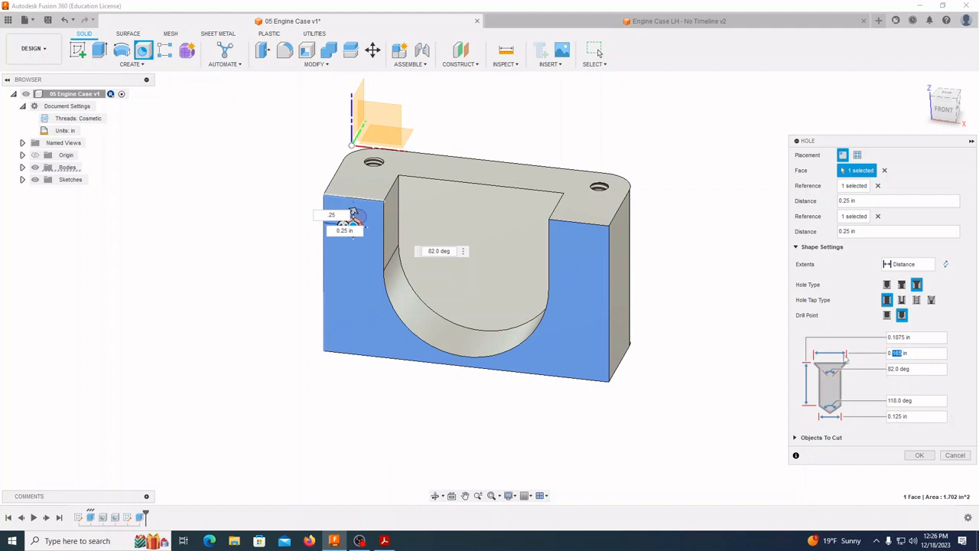
{"action": "type", "text": "135"}
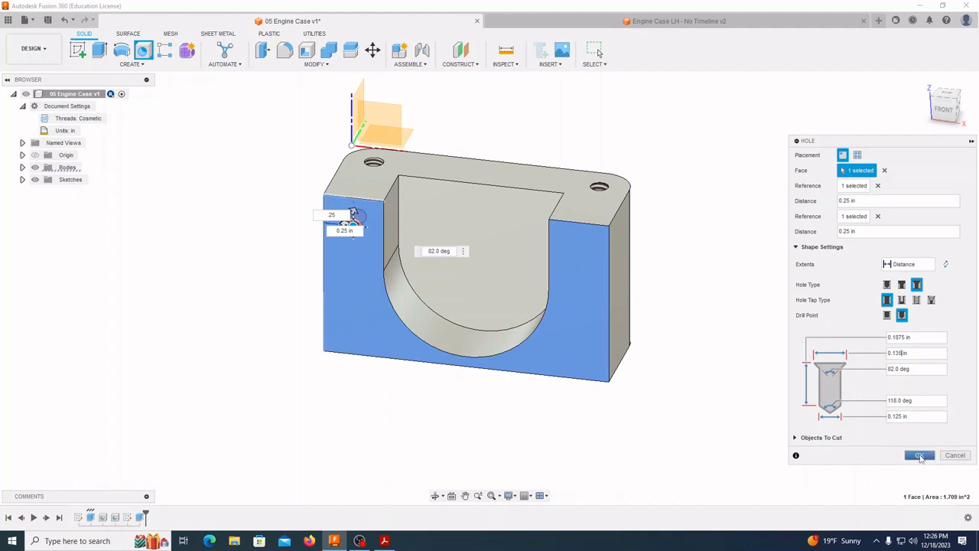
{"action": "left_click", "coordinate": [920, 456]}
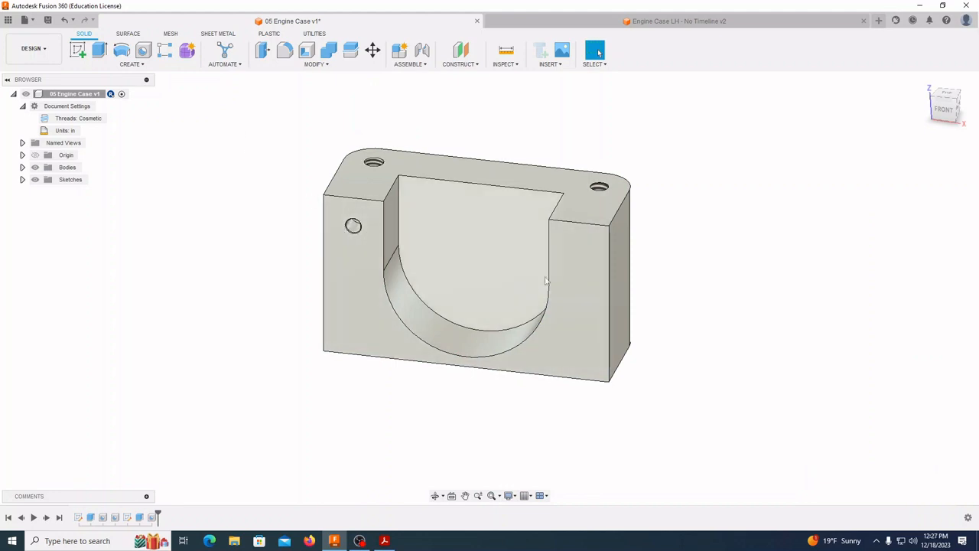
Create a matching countersunk hole on the front face's right side, 0.25 in from the right edge and 0.25 in from the top edge
{"action": "left_click", "coordinate": [145, 52]}
{"action": "left_click", "coordinate": [588, 252]}
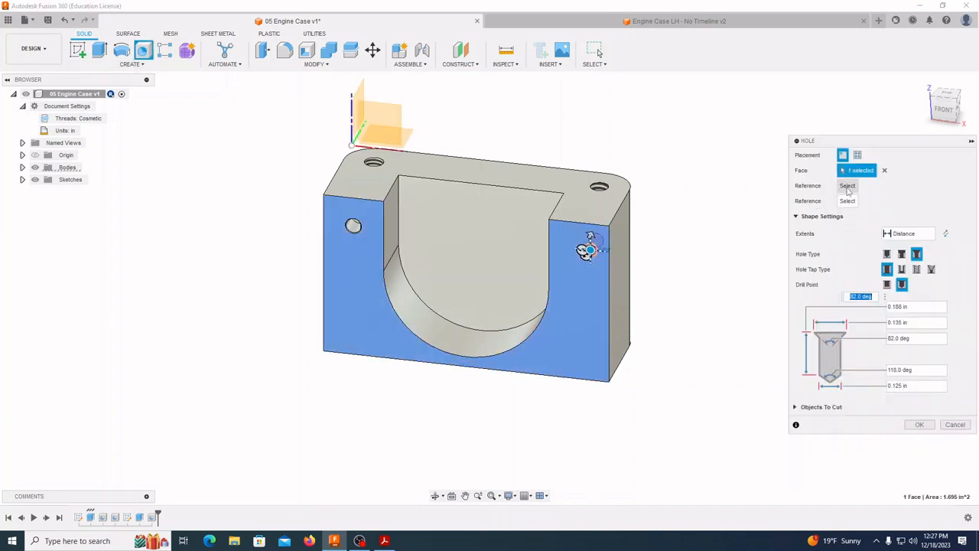
{"action": "left_click", "coordinate": [610, 264]}
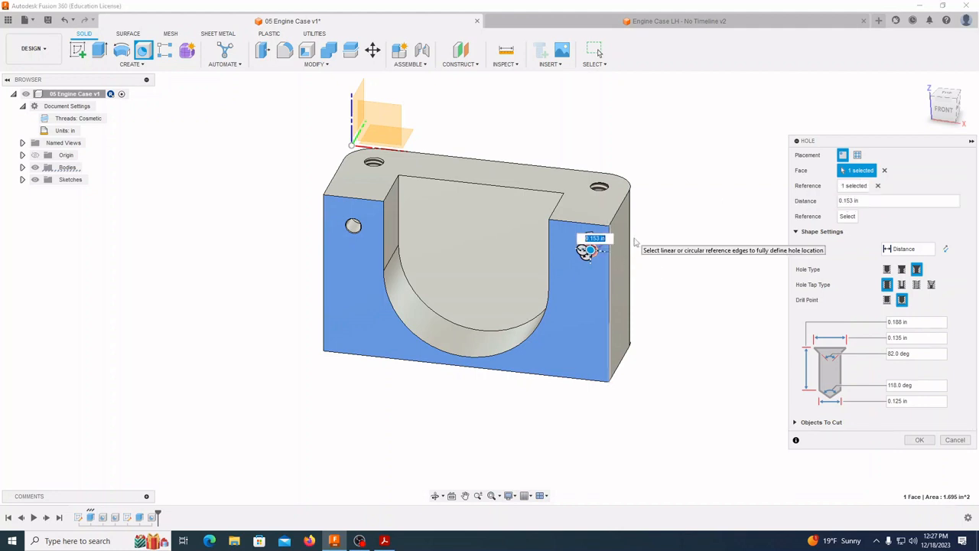
{"action": "type", "text": ".25"}
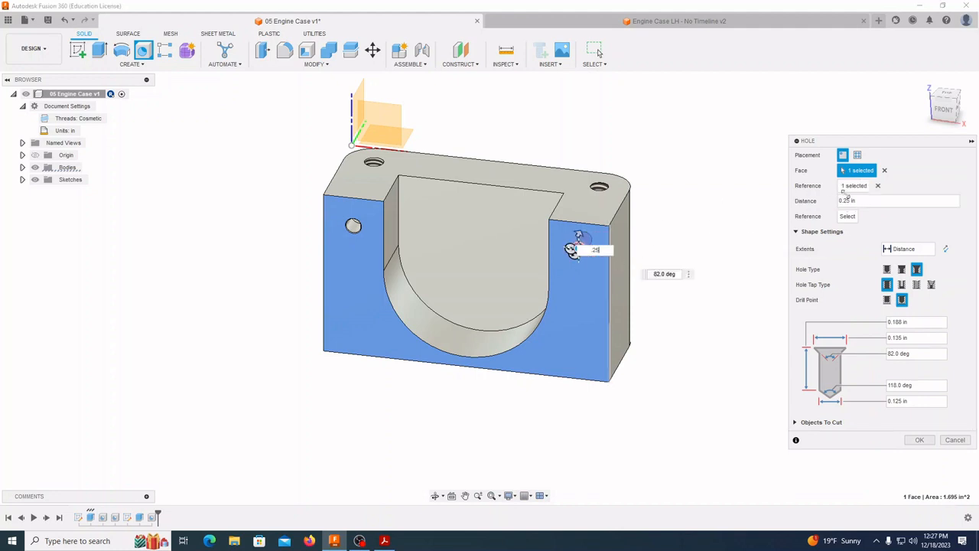
{"action": "left_click", "coordinate": [590, 228]}
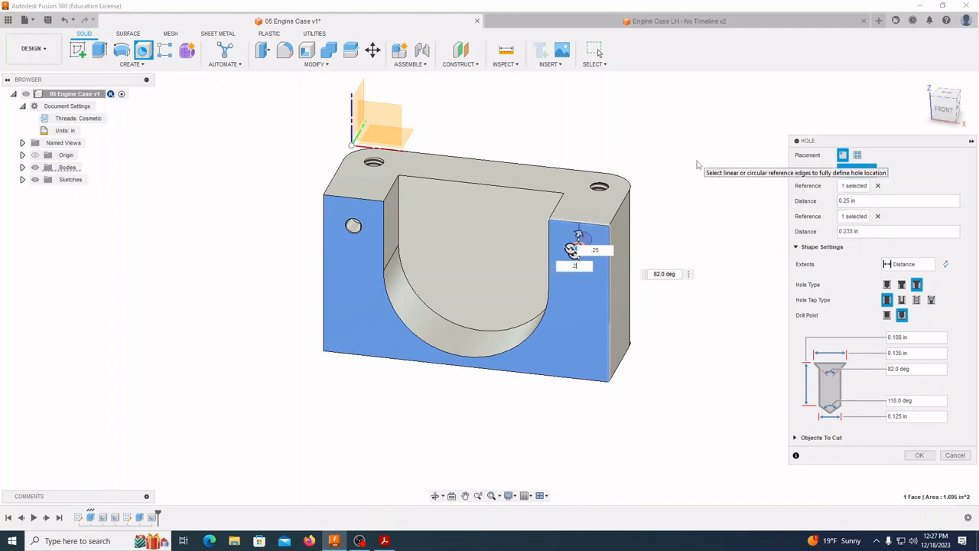
{"action": "type", "text": ".25"}
{"action": "key", "text": "Return"}
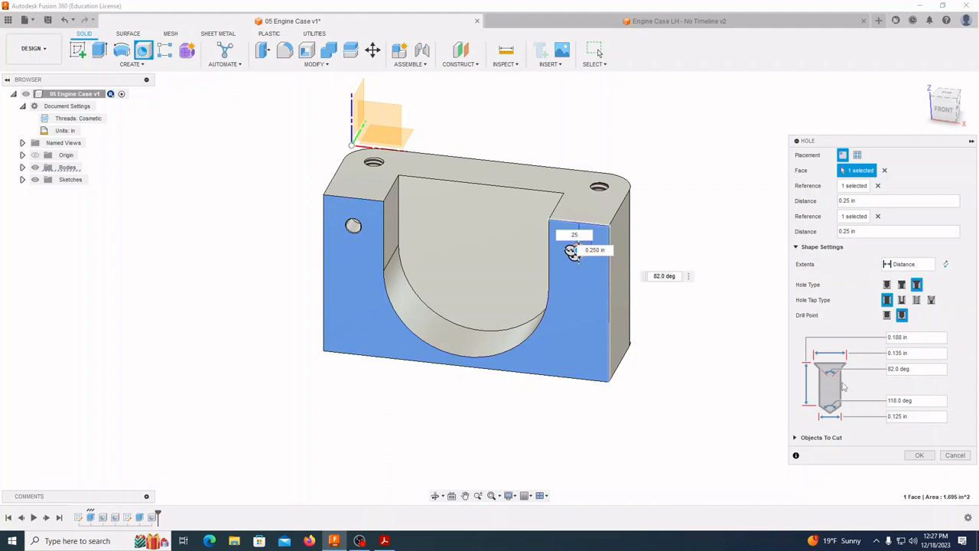
{"action": "left_click", "coordinate": [920, 457]}
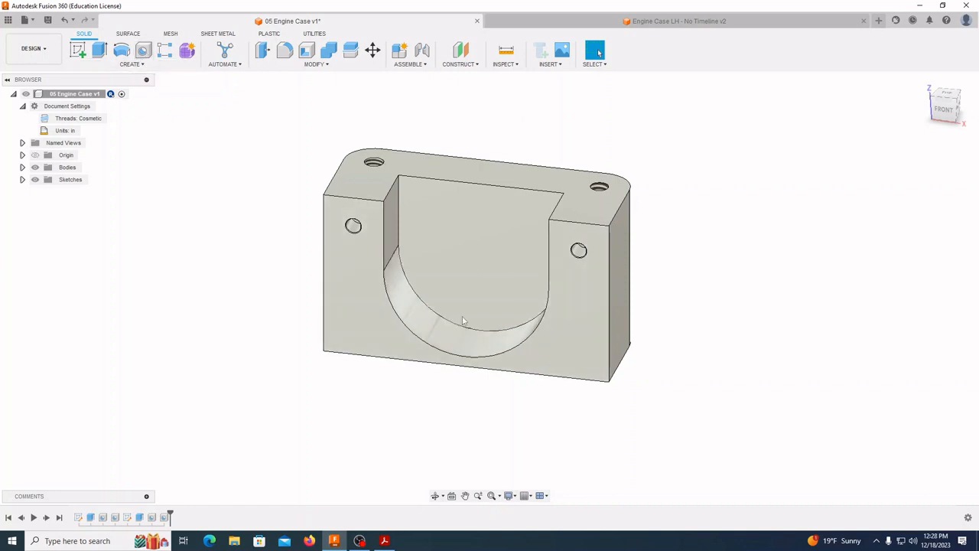
Place a hole below the front face's left countersunk hole, 0.7 in from the top edge and 0.25 in from the left edge
{"action": "key", "text": "h"}
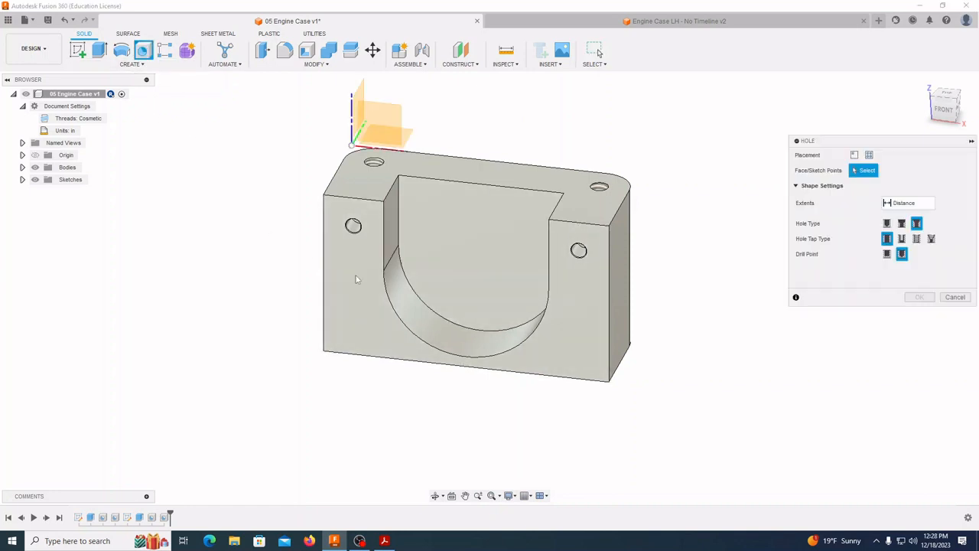
{"action": "left_click", "coordinate": [350, 280]}
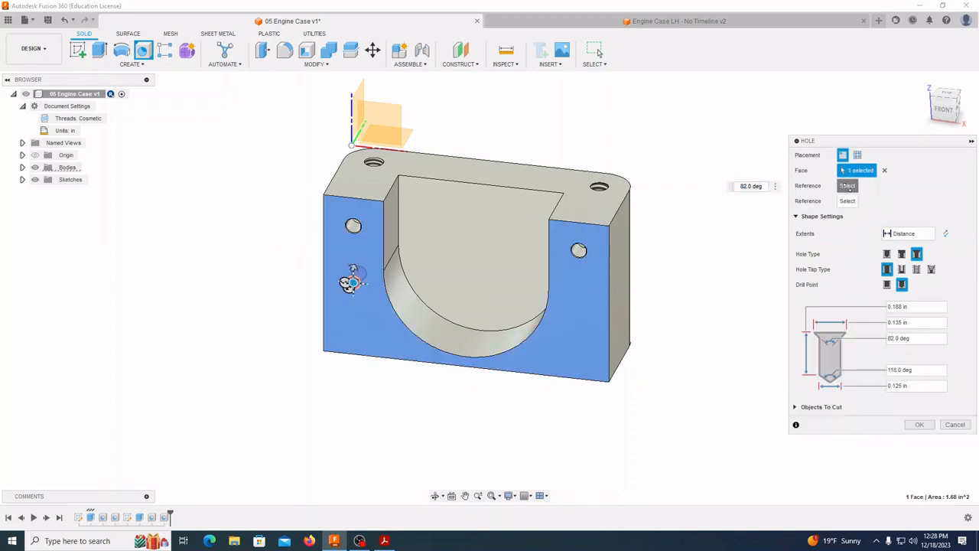
{"action": "left_click", "coordinate": [342, 200]}
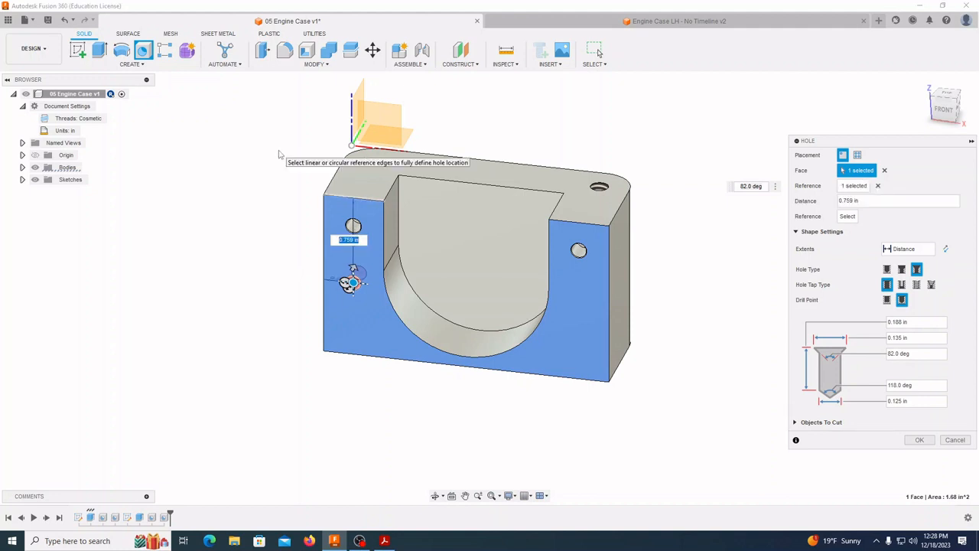
{"action": "type", "text": ".7"}
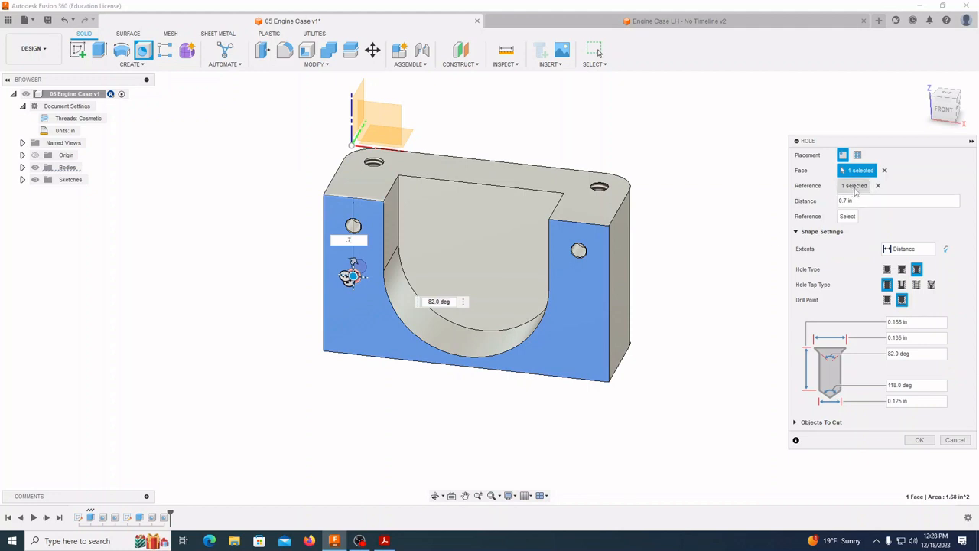
{"action": "left_click", "coordinate": [322, 231]}
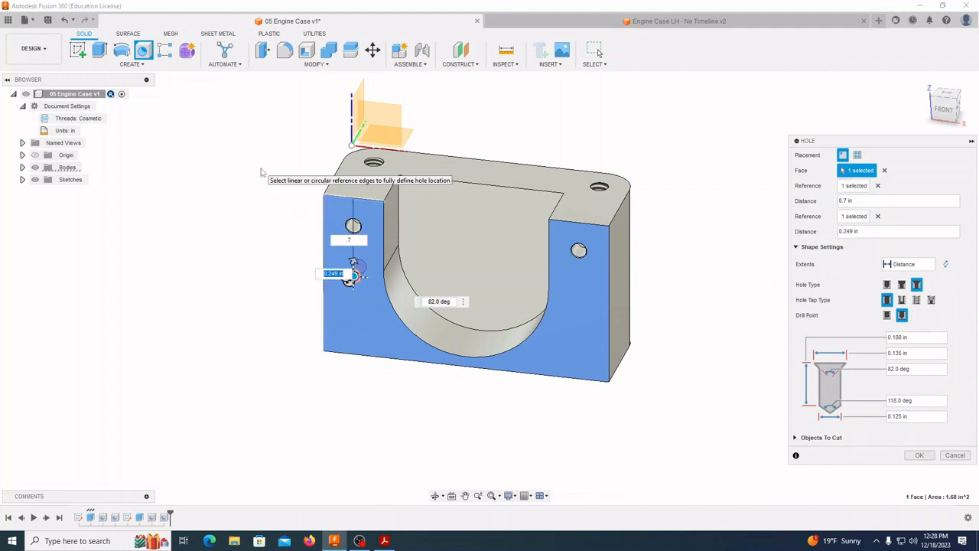
{"action": "type", "text": ".25"}
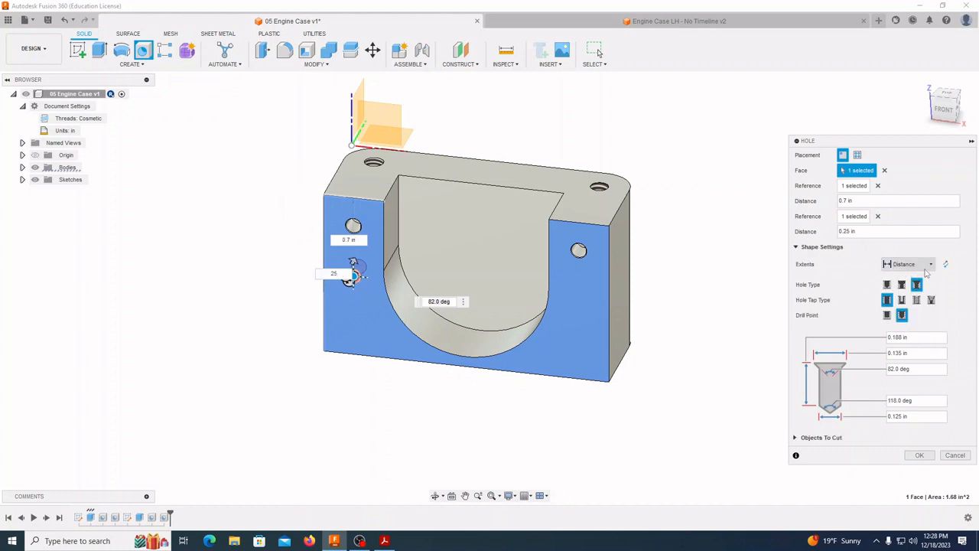
Change the lower left hole to a simple tapped hole with a depth of 0.5 in
{"action": "left_click", "coordinate": [887, 284]}
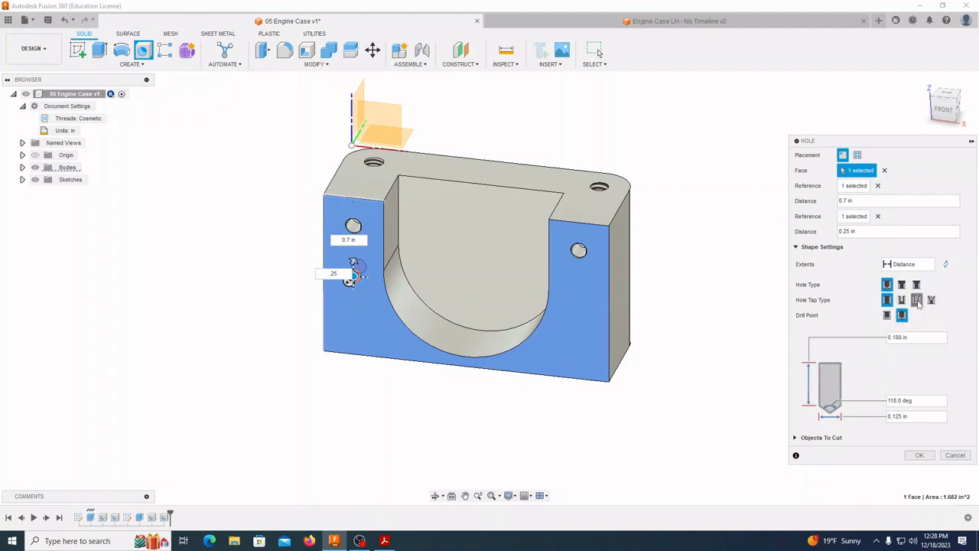
{"action": "left_click", "coordinate": [916, 300]}
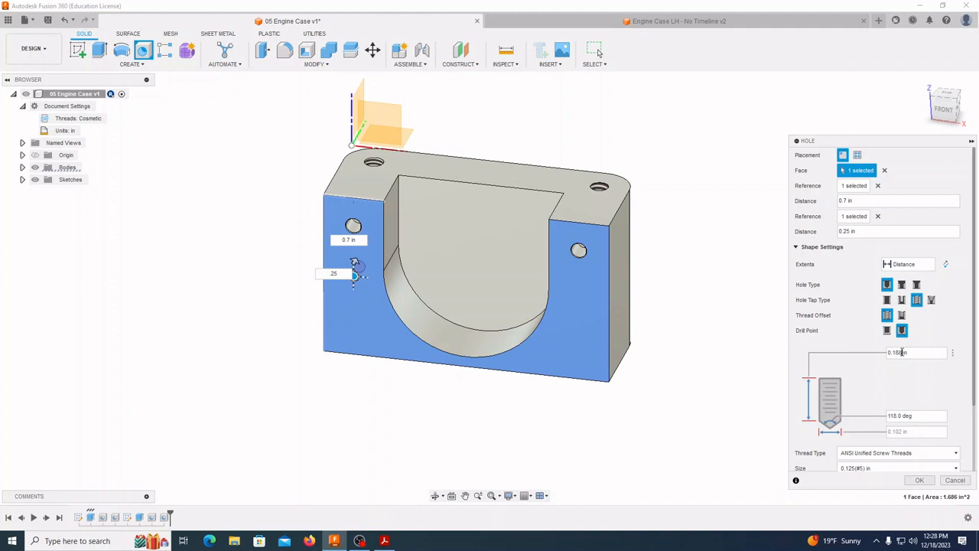
{"action": "double_click", "coordinate": [902, 352]}
{"action": "double_click", "coordinate": [901, 352]}
{"action": "key", "text": "BackSpace"}
{"action": "scroll", "coordinate": [949, 413], "scroll_direction": "down", "scroll_amount": 3}
{"action": "left_click_drag", "start_coordinate": [974, 427], "coordinate": [974, 464]}
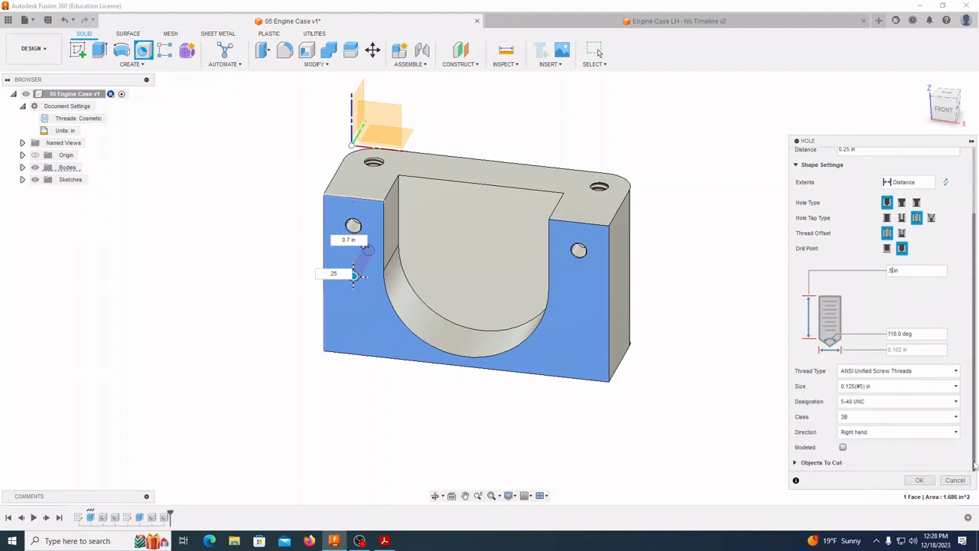
Set the lower left tapped hole's thread size to 0.25 in and its class to 3B, and create the hole
{"action": "left_click", "coordinate": [956, 387]}
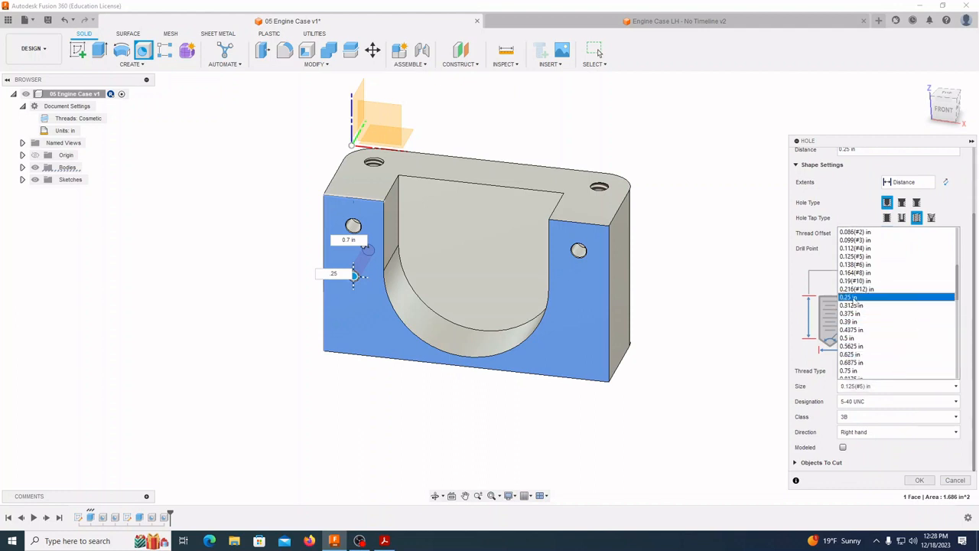
{"action": "left_click", "coordinate": [852, 300]}
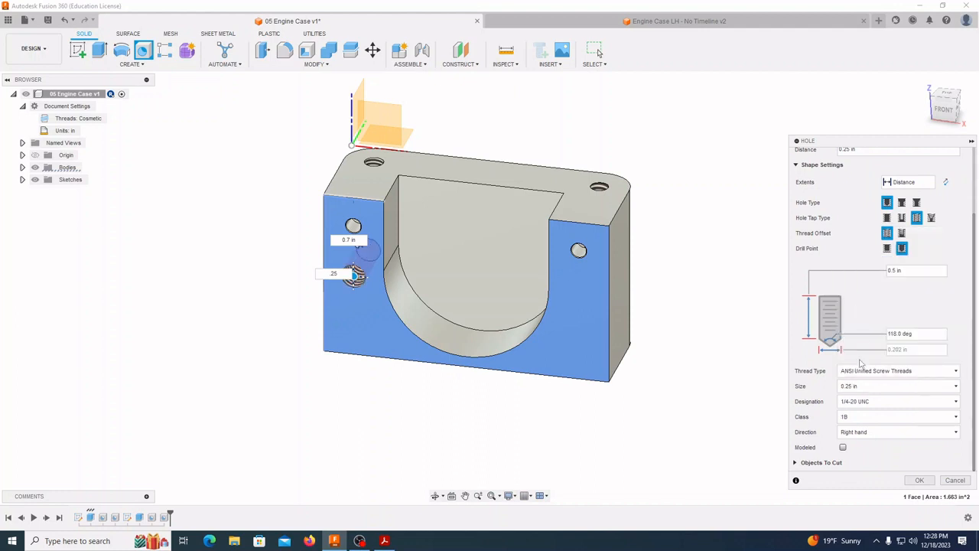
{"action": "left_click", "coordinate": [874, 417]}
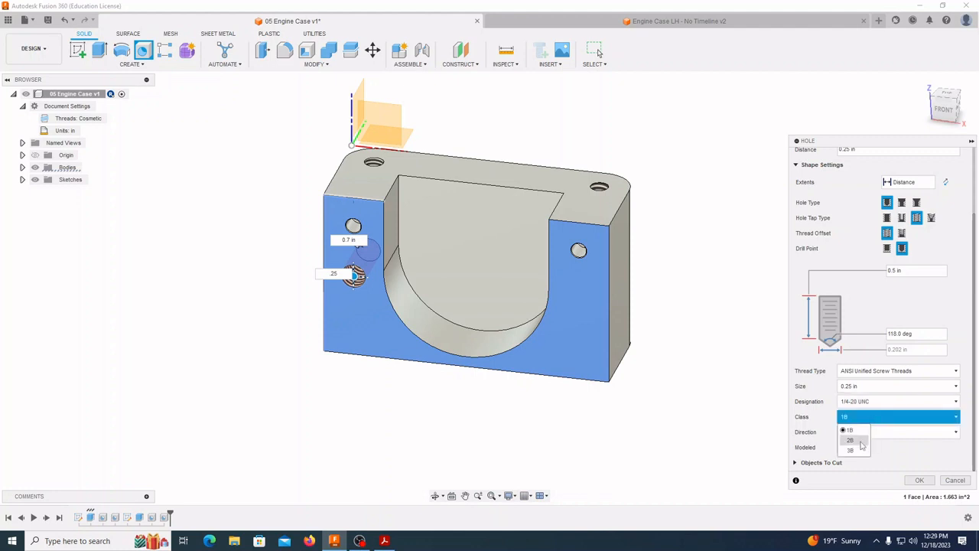
{"action": "left_click", "coordinate": [856, 451]}
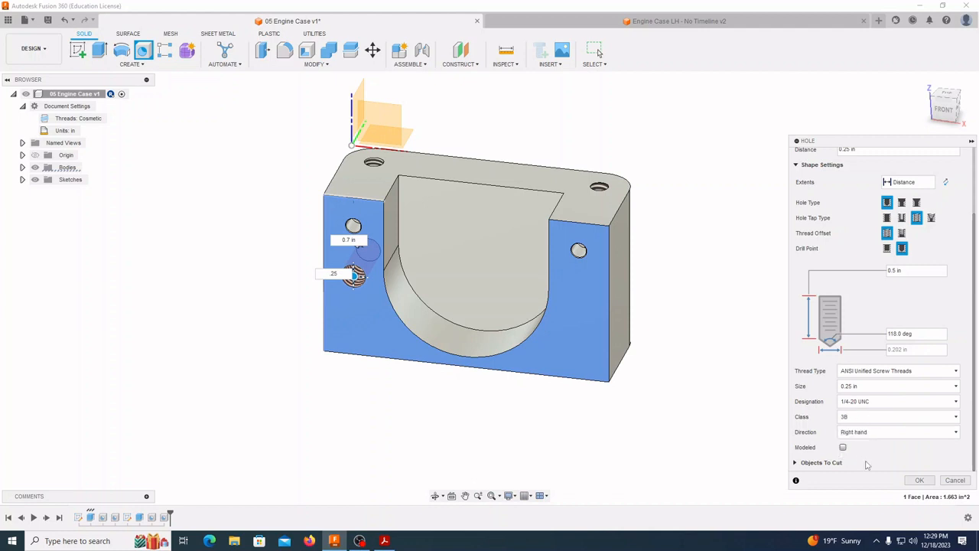
{"action": "left_click", "coordinate": [919, 480]}
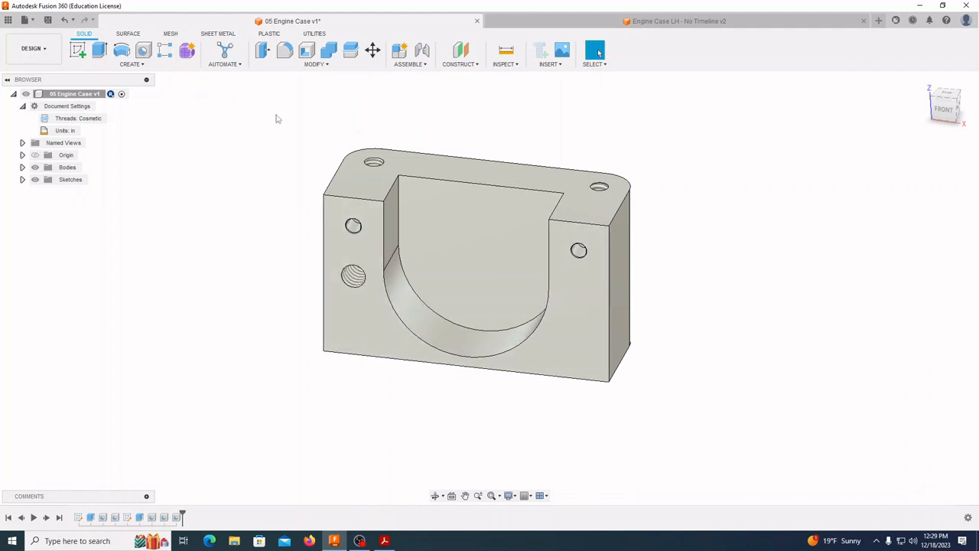
Create a matching 1/4-20 UNC tapped hole on the front face's right side, 0.25 in from the right edge and 0.7 in from the top edge
{"action": "key", "text": "h"}
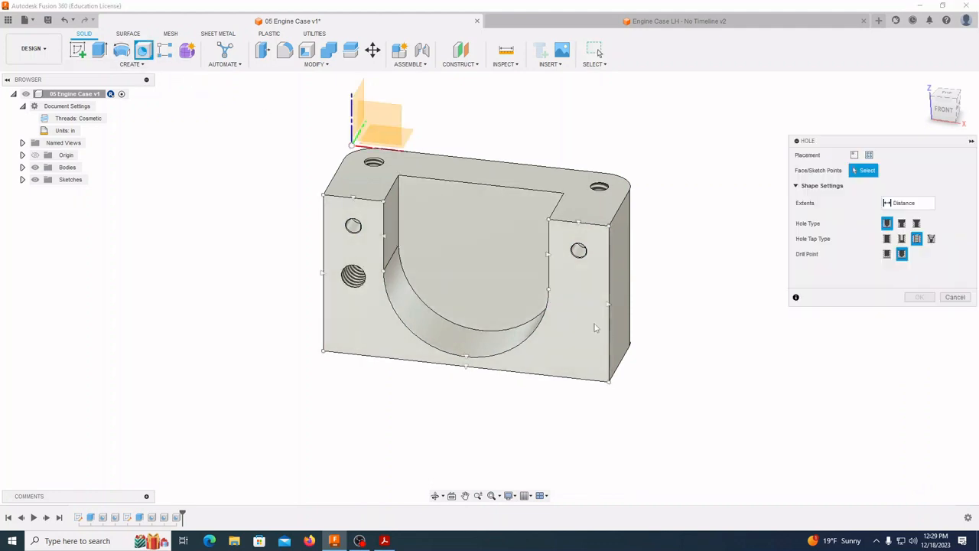
{"action": "left_click", "coordinate": [589, 322]}
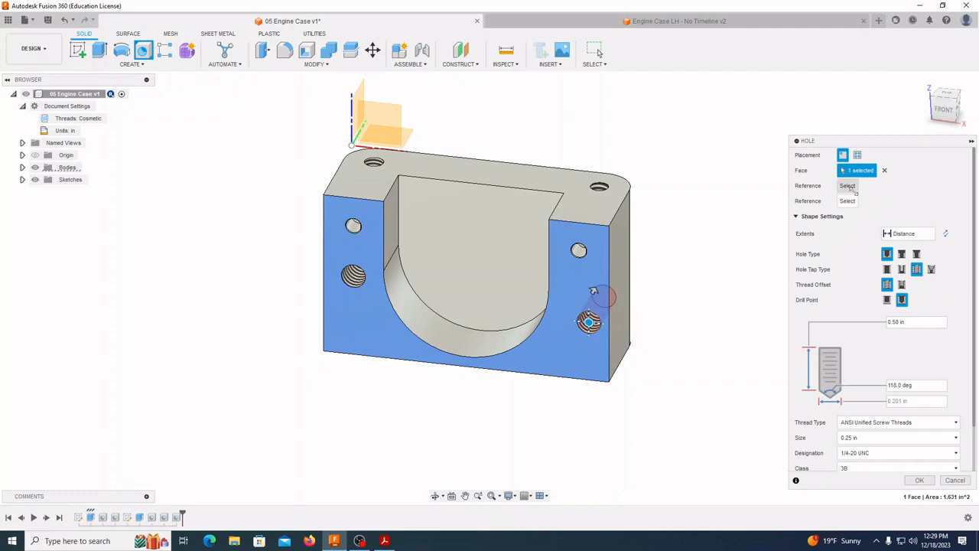
{"action": "left_click", "coordinate": [593, 290]}
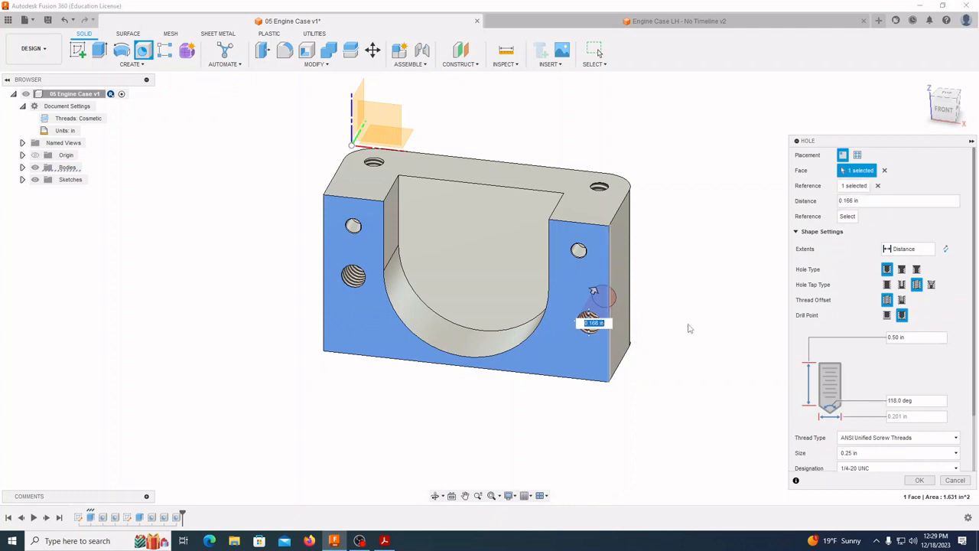
{"action": "key", "text": "BackSpace"}
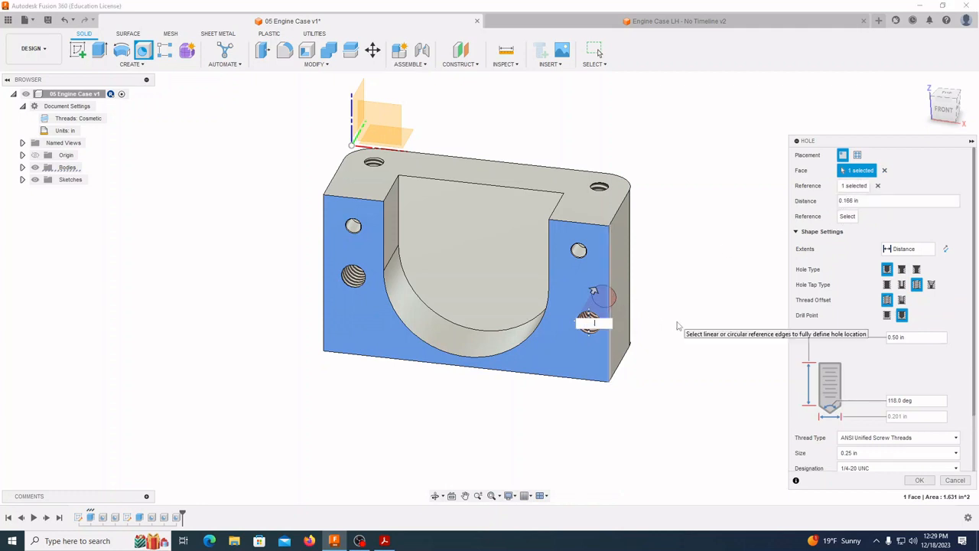
{"action": "type", "text": ".25"}
{"action": "key", "text": "Return"}
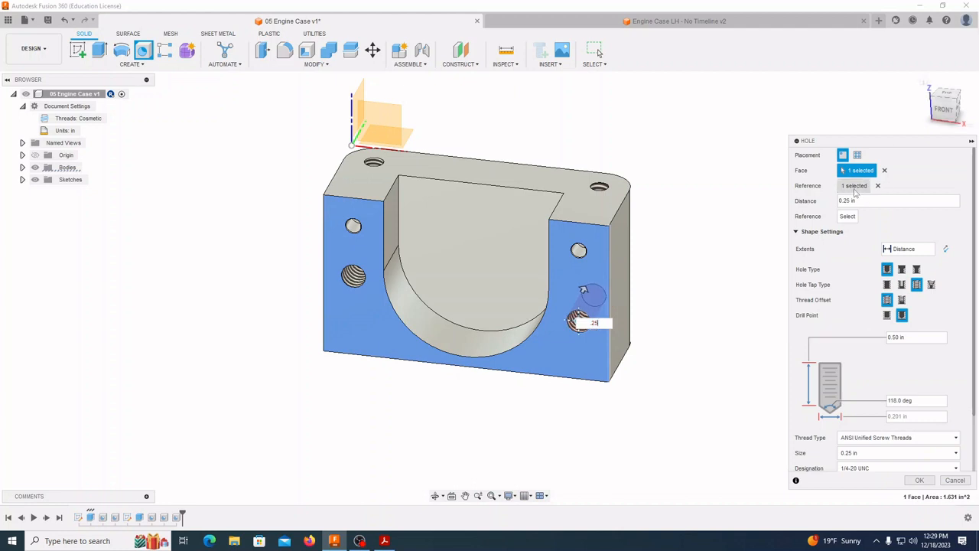
{"action": "left_click", "coordinate": [610, 224]}
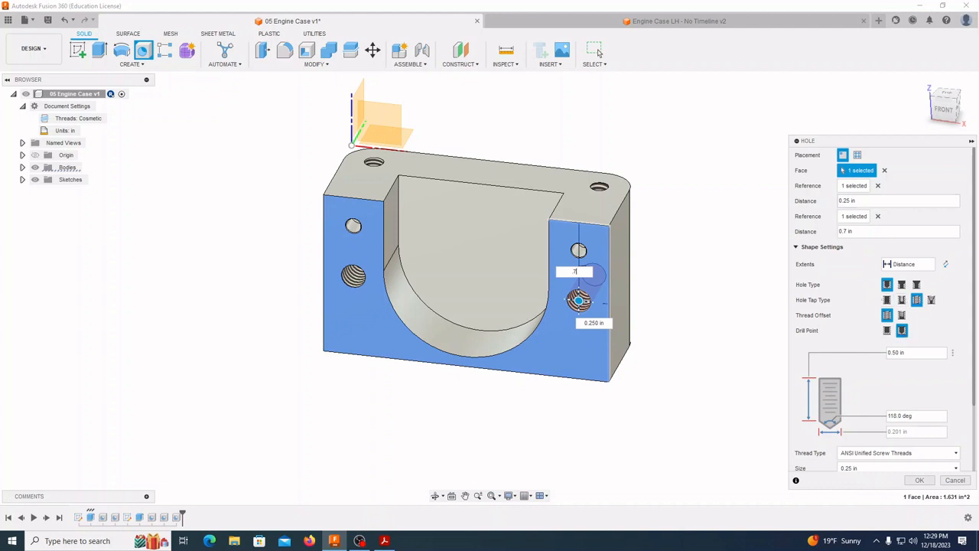
{"action": "scroll", "coordinate": [970, 346], "scroll_direction": "down", "scroll_amount": 3}
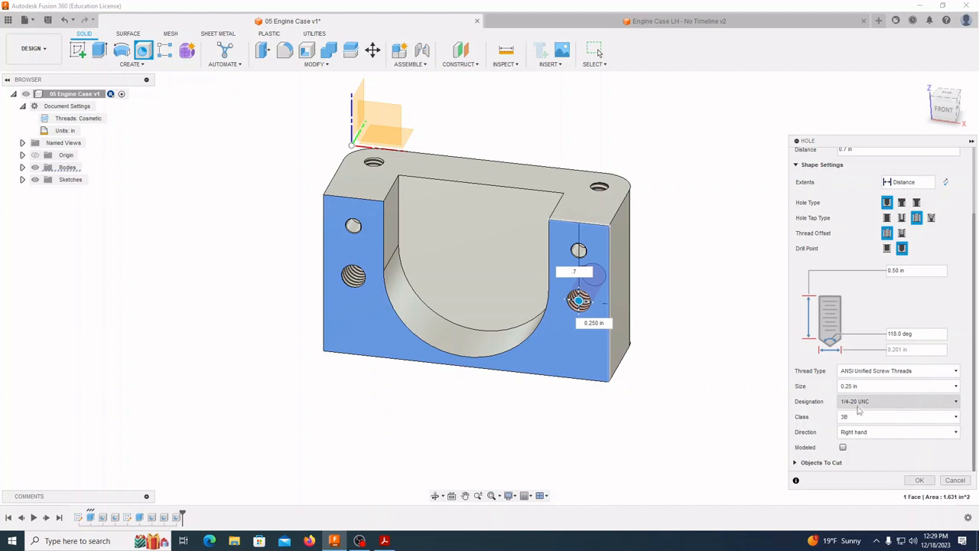
{"action": "left_click", "coordinate": [920, 480]}
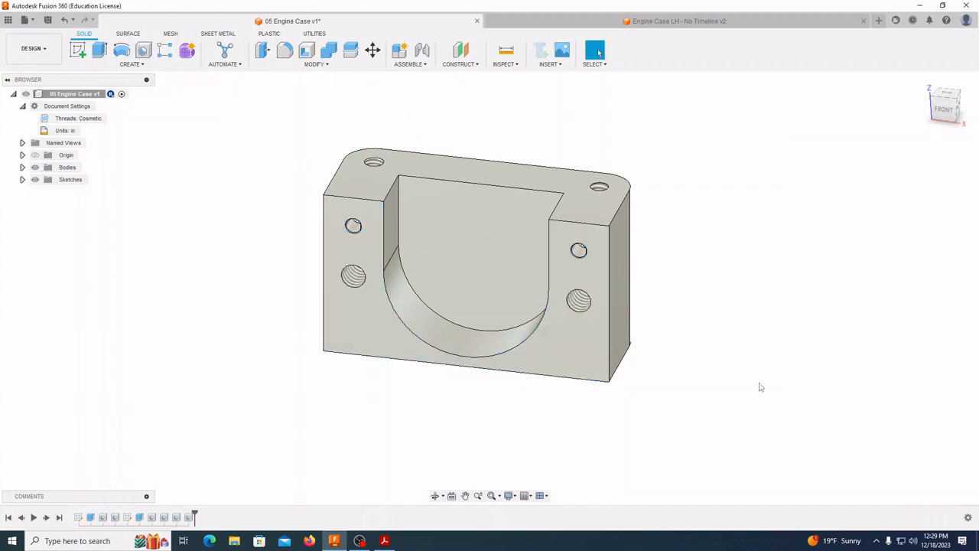
Check the finished engine case's material and physical properties, including its mass, volume and center of mass
{"action": "scroll", "coordinate": [749, 383], "scroll_direction": "down", "scroll_amount": 1}
{"action": "mouse_move", "coordinate": [701, 375]}
{"action": "middle_mouse_down", "text": "shift"}
{"action": "mouse_move", "coordinate": [706, 349]}
{"action": "mouse_move", "coordinate": [727, 352]}
{"action": "mouse_move", "coordinate": [787, 391]}
{"action": "mouse_move", "coordinate": [739, 375]}
{"action": "mouse_move", "coordinate": [618, 393]}
{"action": "mouse_move", "coordinate": [697, 364]}
{"action": "mouse_move", "coordinate": [686, 367]}
{"action": "middle_mouse_up", "text": "shift"}
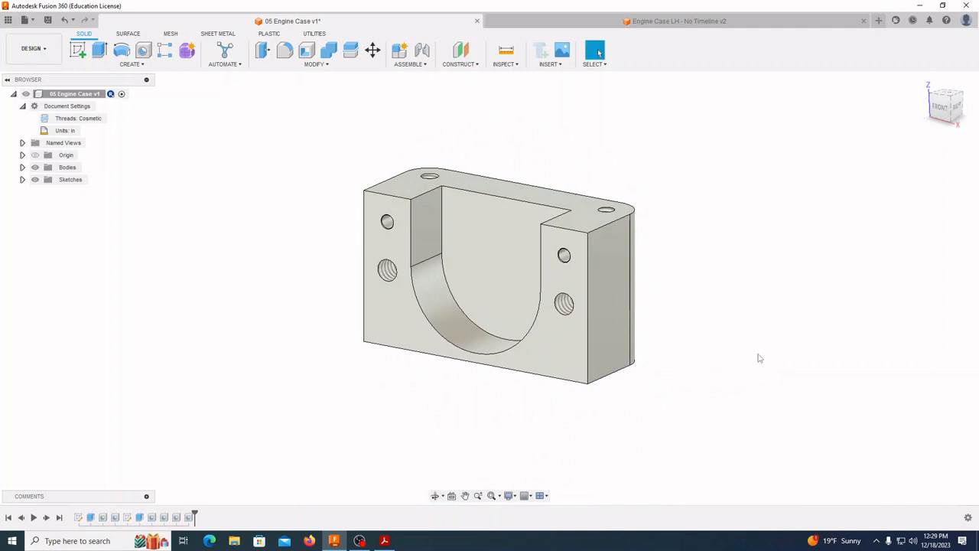
{"action": "middle_click_drag", "start_coordinate": [757, 332], "coordinate": [745, 359], "text": "shift"}
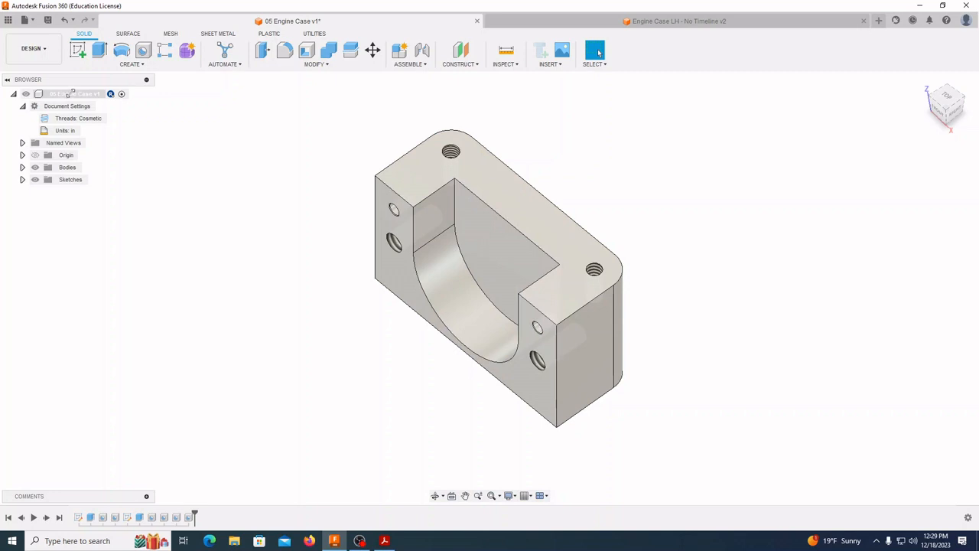
{"action": "right_click", "coordinate": [65, 93]}
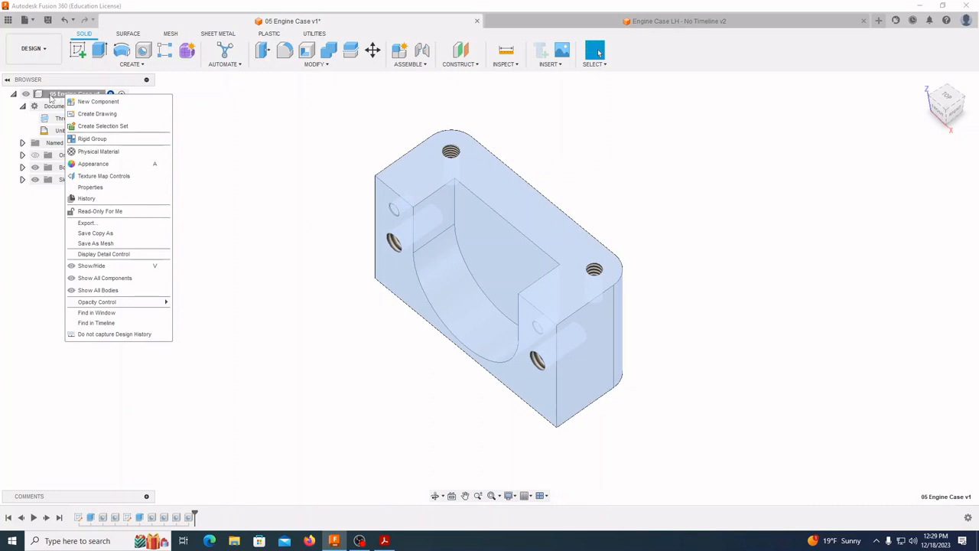
{"action": "left_click", "coordinate": [91, 187]}
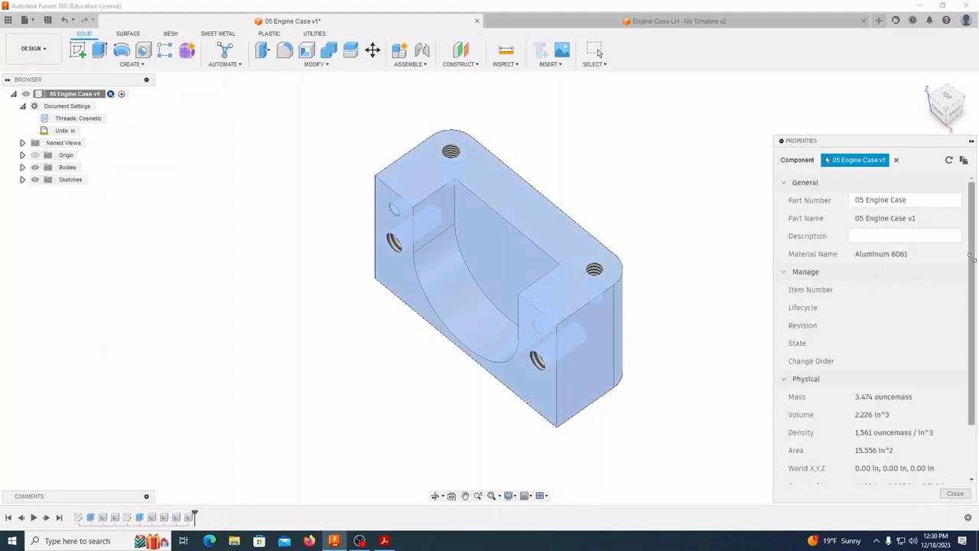
{"action": "scroll", "coordinate": [970, 256], "scroll_direction": "down", "scroll_amount": 3}
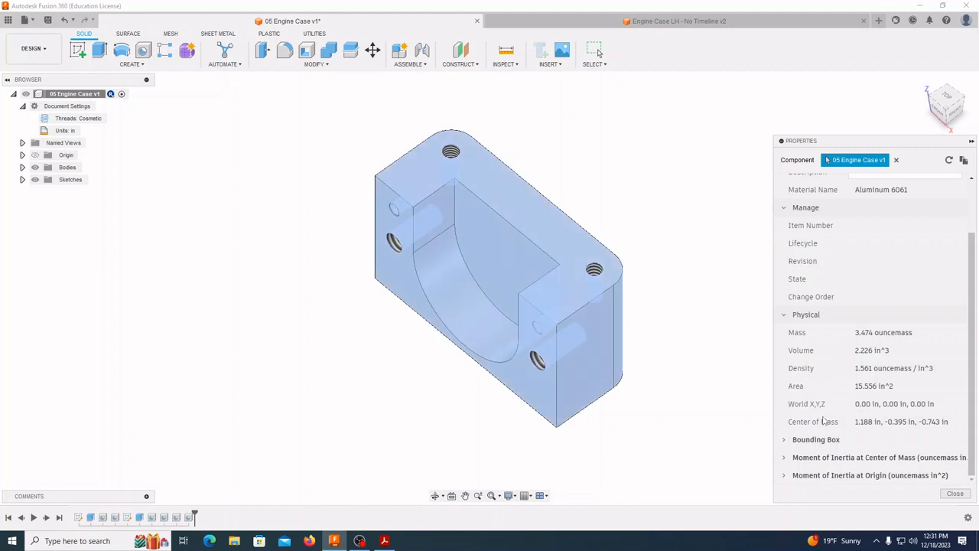
{"action": "left_click", "coordinate": [954, 493]}
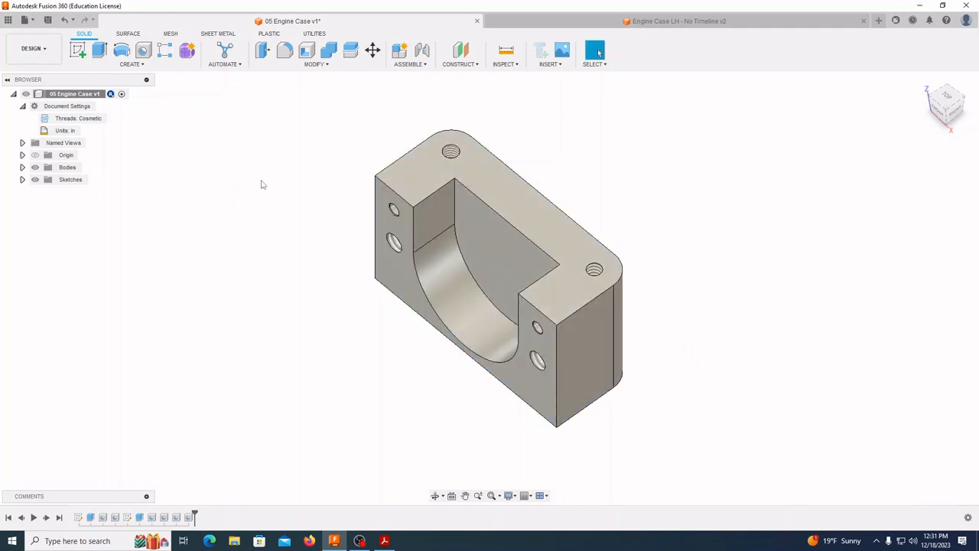
Save the engine case design as a new version
{"action": "left_click", "coordinate": [47, 21]}
{"action": "left_click", "coordinate": [470, 287]}
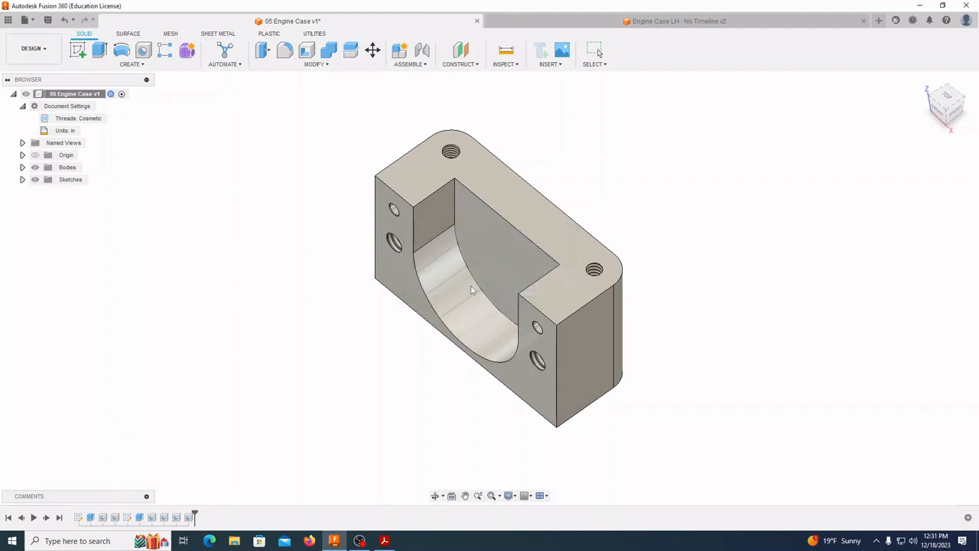